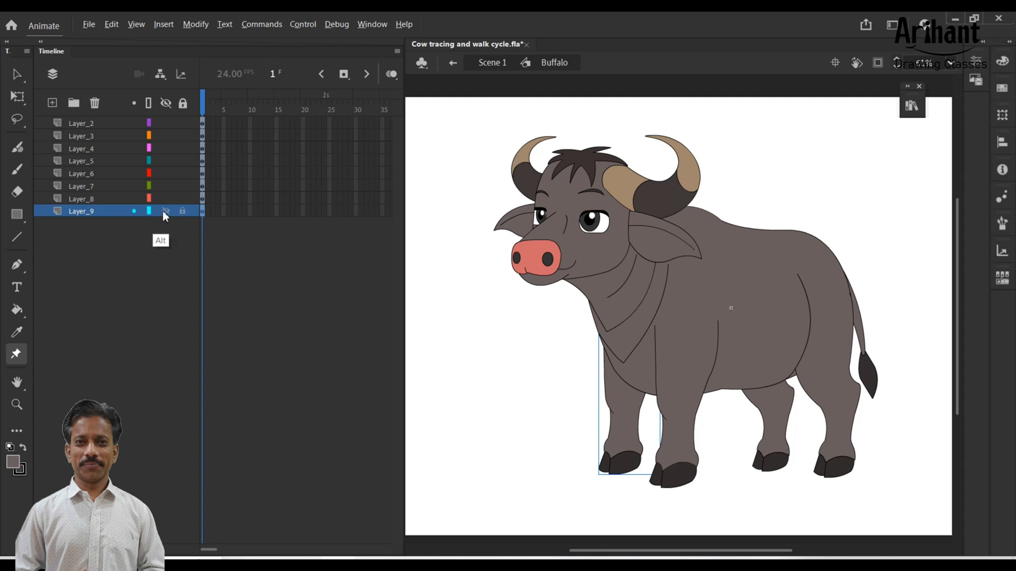
# Rig the front leg on Layer_9 with Asset Warp joints at its top, knee, ankle and hoof
pyautogui.click(628, 329)
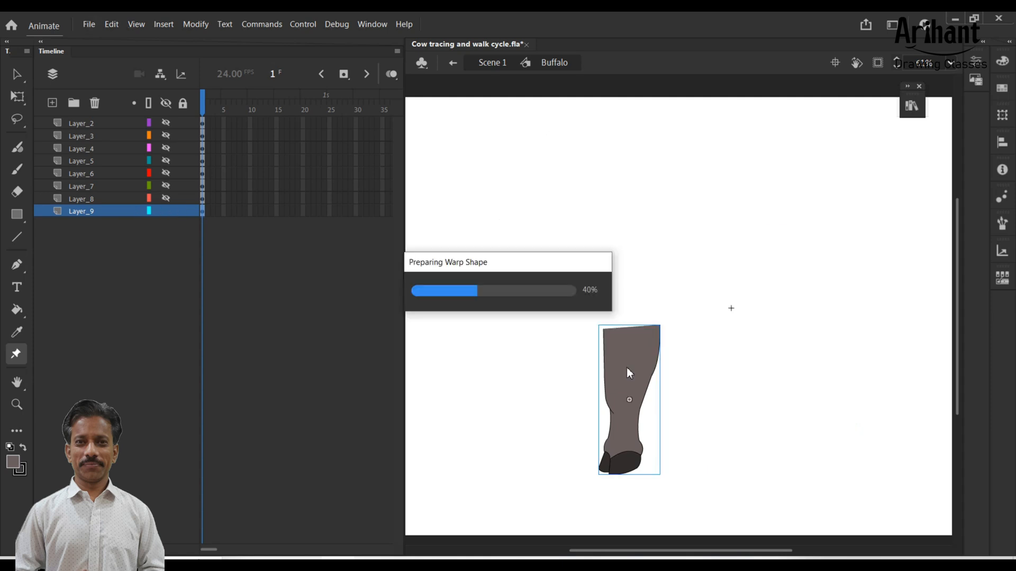
pyautogui.click(626, 398)
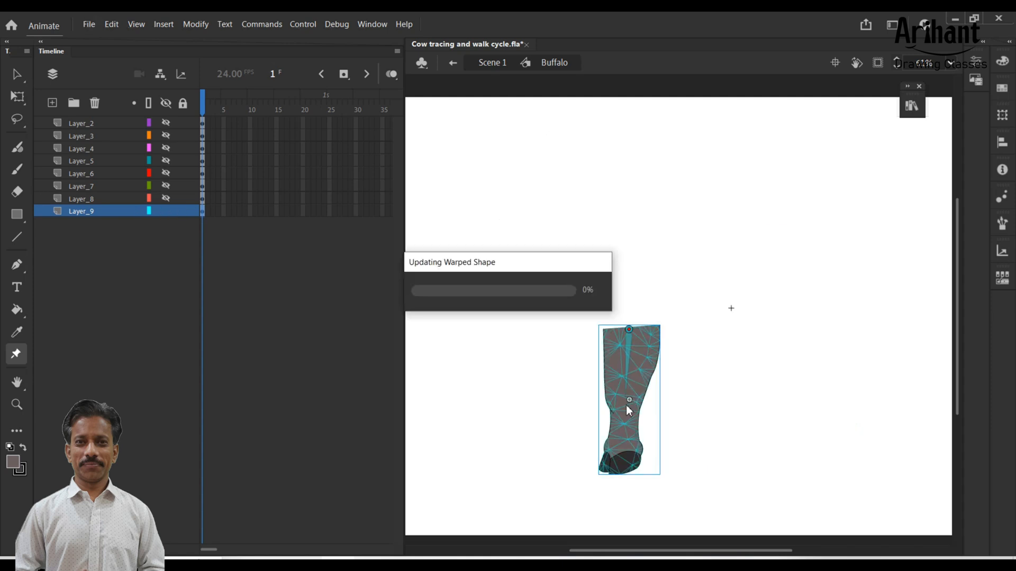
pyautogui.click(622, 447)
pyautogui.click(623, 470)
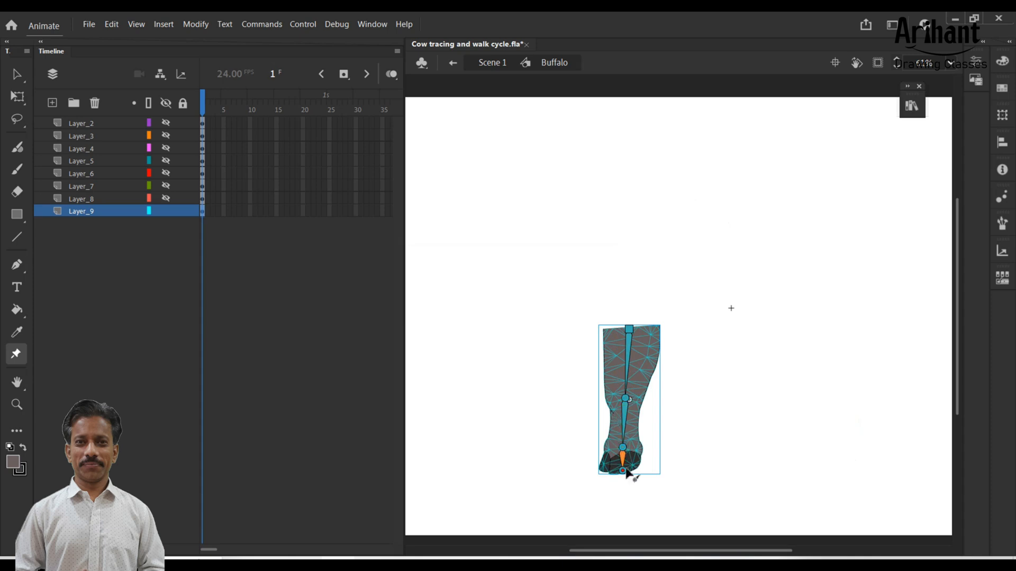
pyautogui.click(17, 75)
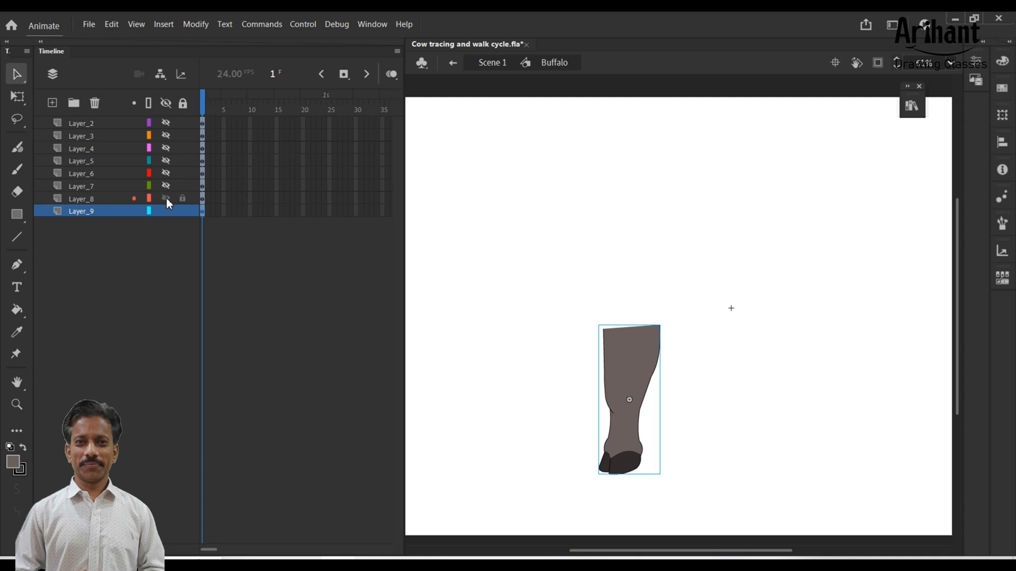
# Break apart the stomach patch on Layer_2 into raw shapes
pyautogui.click(705, 334)
pyautogui.click(763, 294)
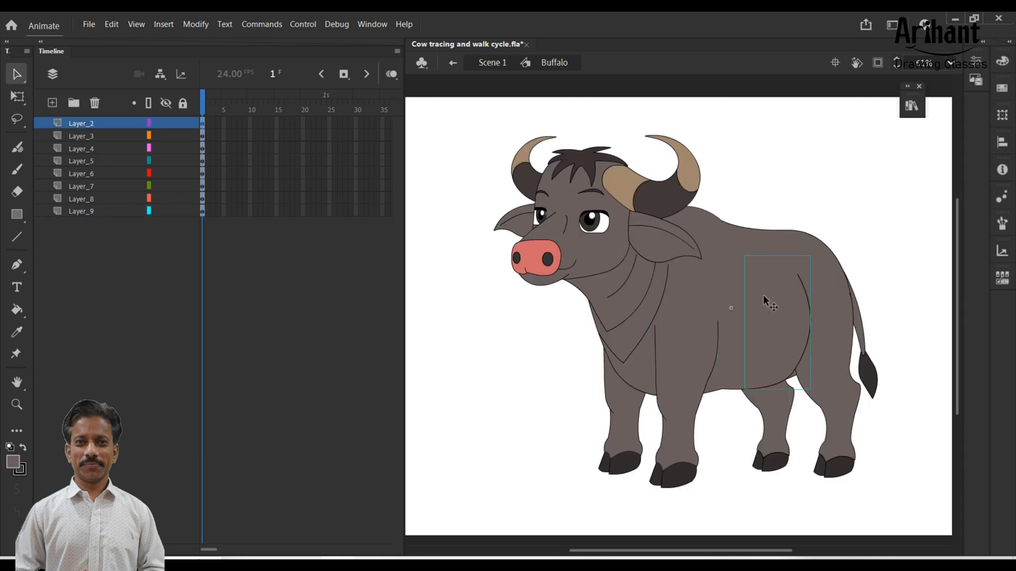
pyautogui.click(732, 248)
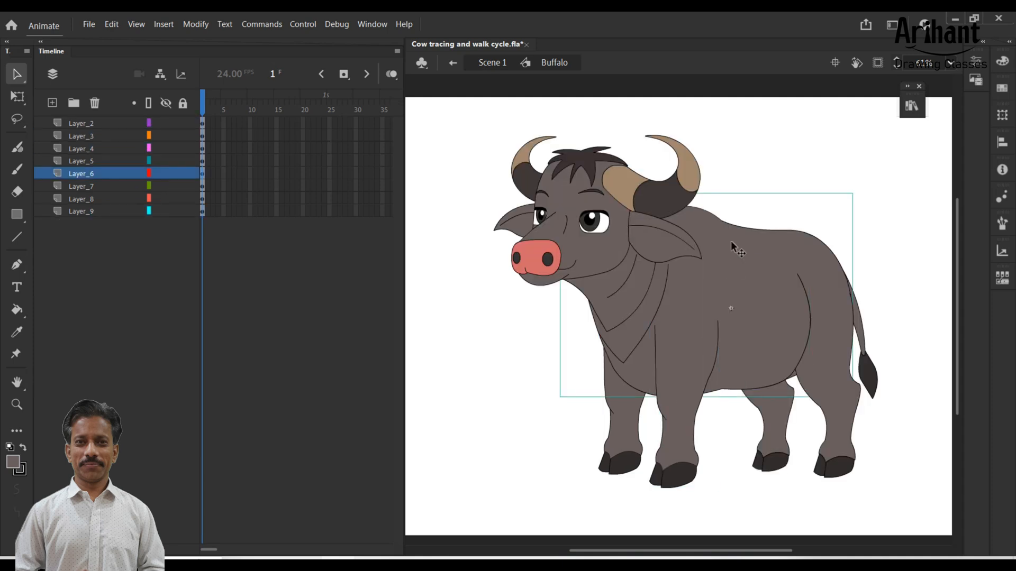
pyautogui.click(783, 351)
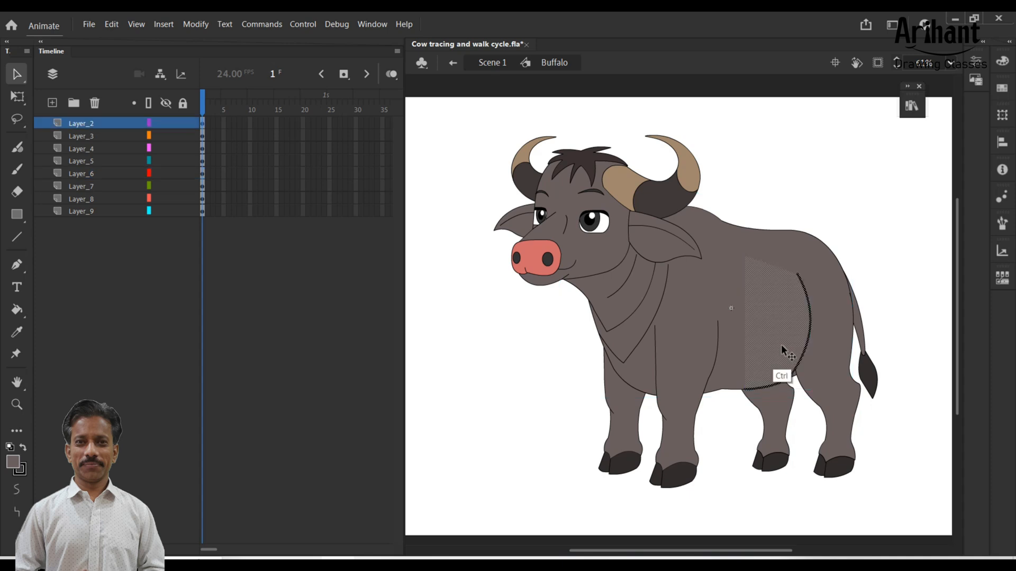
# Break apart the body on Layer_6 and its separate neck crease line, showing only that layer
pyautogui.click(713, 285)
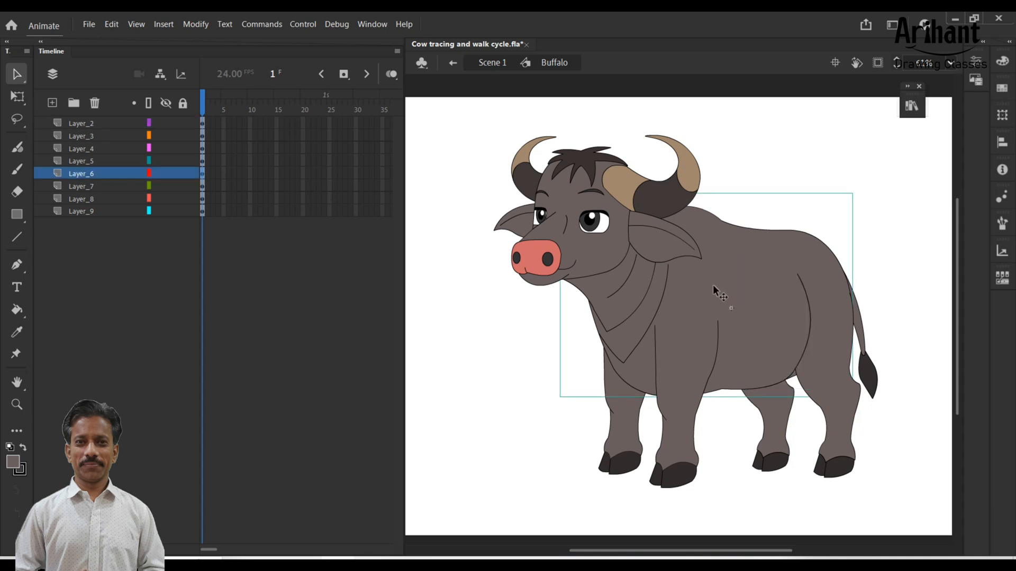
pyautogui.hotkey('ctrl', 'b')
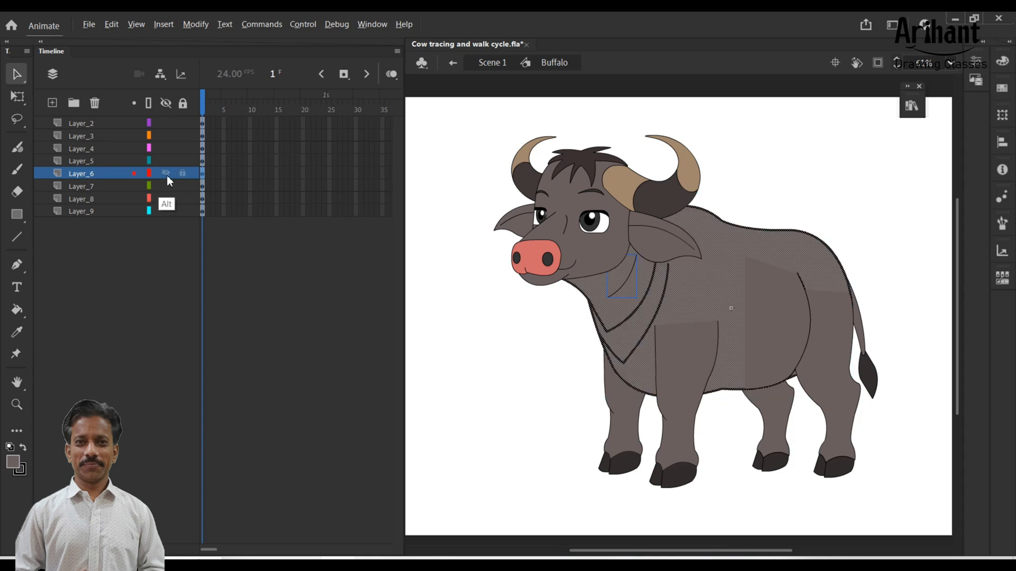
pyautogui.keyDown('alt'); pyautogui.click(165, 174); pyautogui.keyUp('alt')
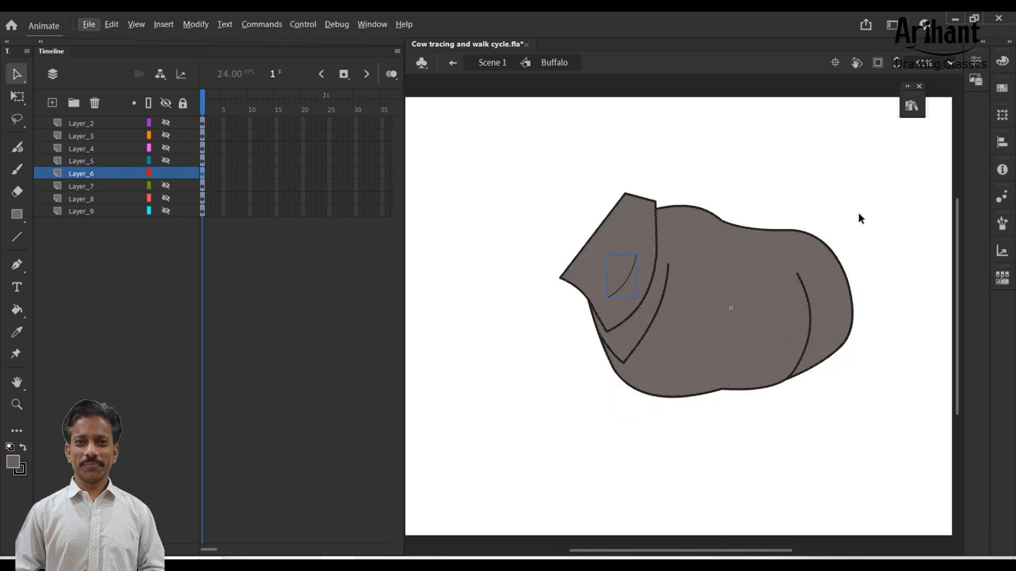
pyautogui.click(711, 186)
pyautogui.click(633, 274)
pyautogui.hotkey('ctrl', 'b')
pyautogui.click(720, 195)
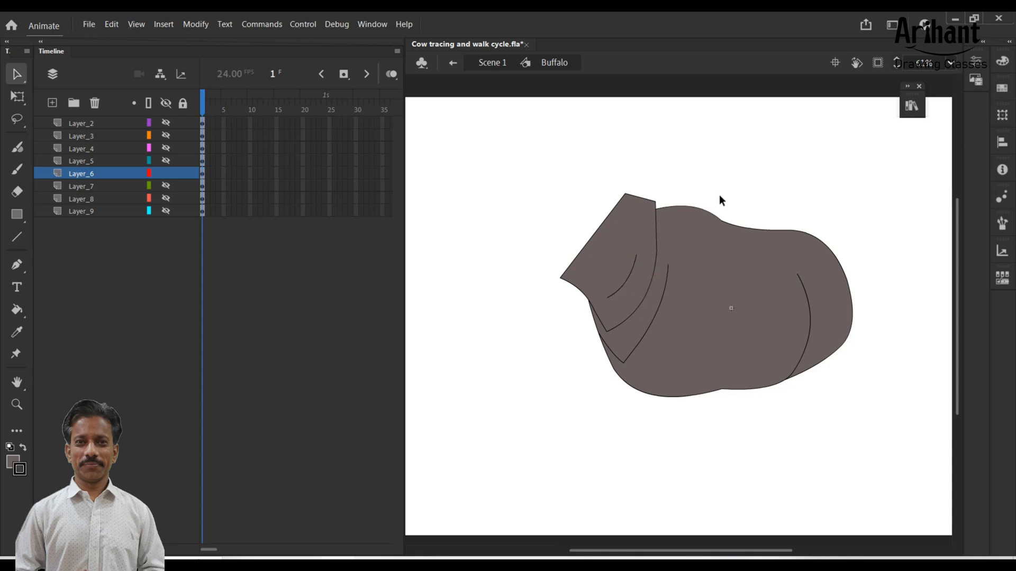
# Try to place a warp joint at the centre of the body and shift it toward the neck
pyautogui.moveTo(533, 154); pyautogui.dragTo(551, 155)
pyautogui.press('w')
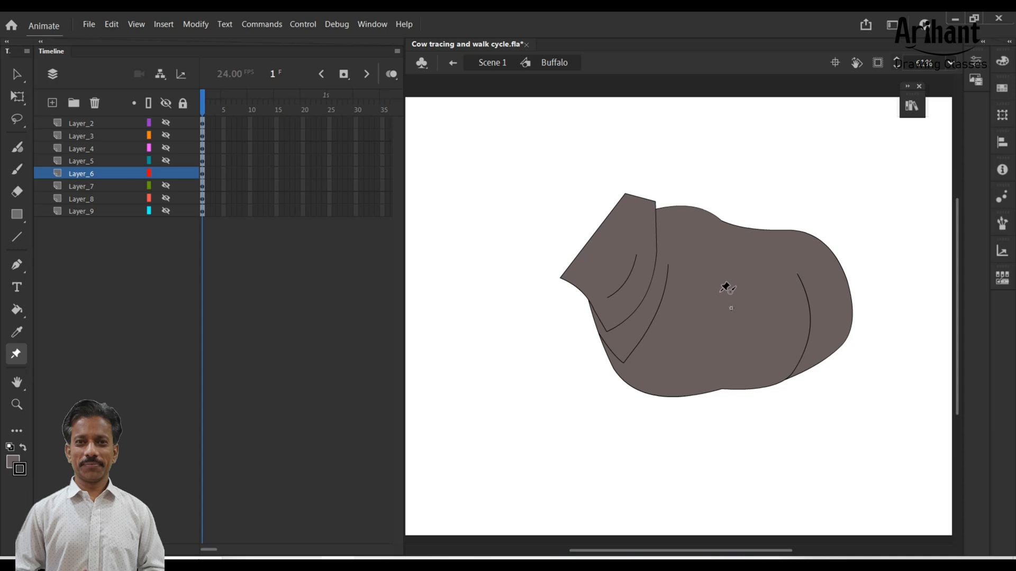
pyautogui.click(717, 290)
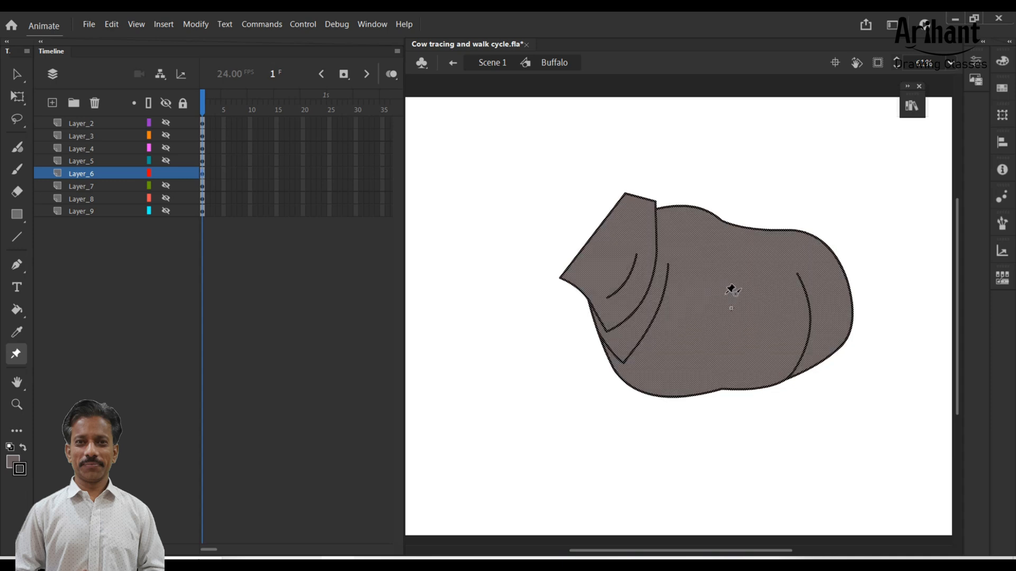
pyautogui.click(728, 291)
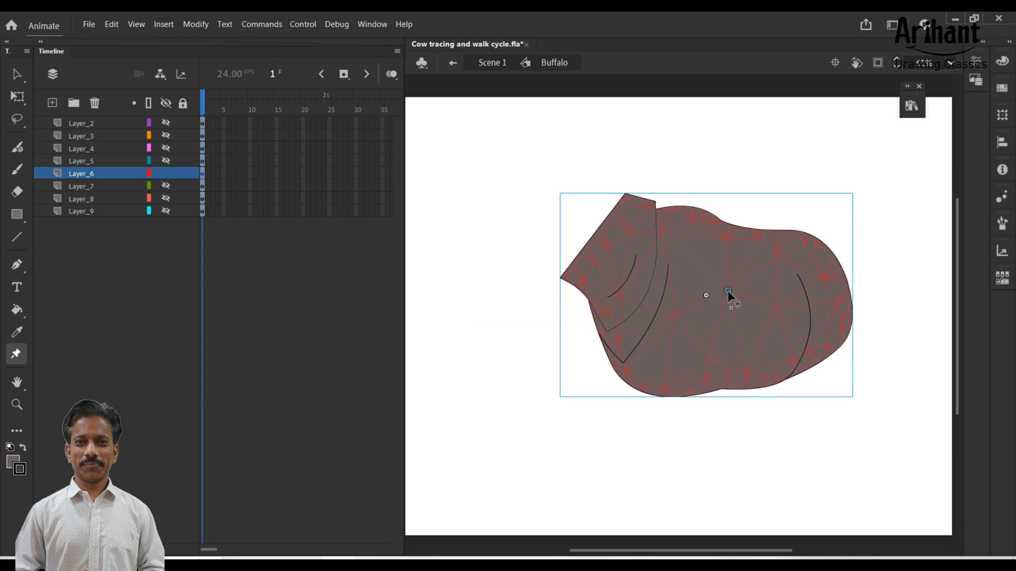
pyautogui.moveTo(728, 291); pyautogui.dragTo(707, 297)
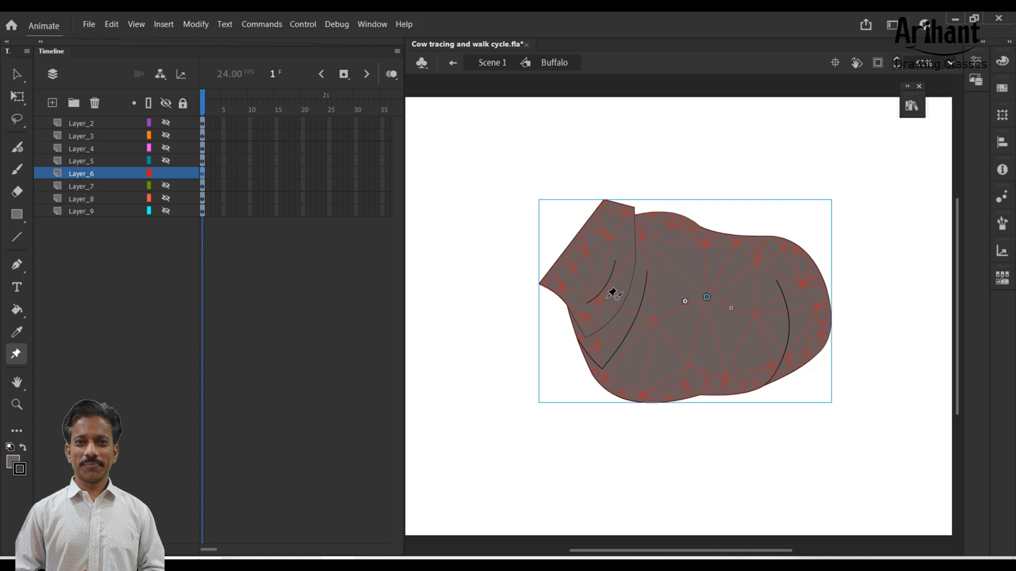
pyautogui.press('ctrl')
pyautogui.press('ctrl')
pyautogui.moveTo(713, 301); pyautogui.dragTo(734, 295)
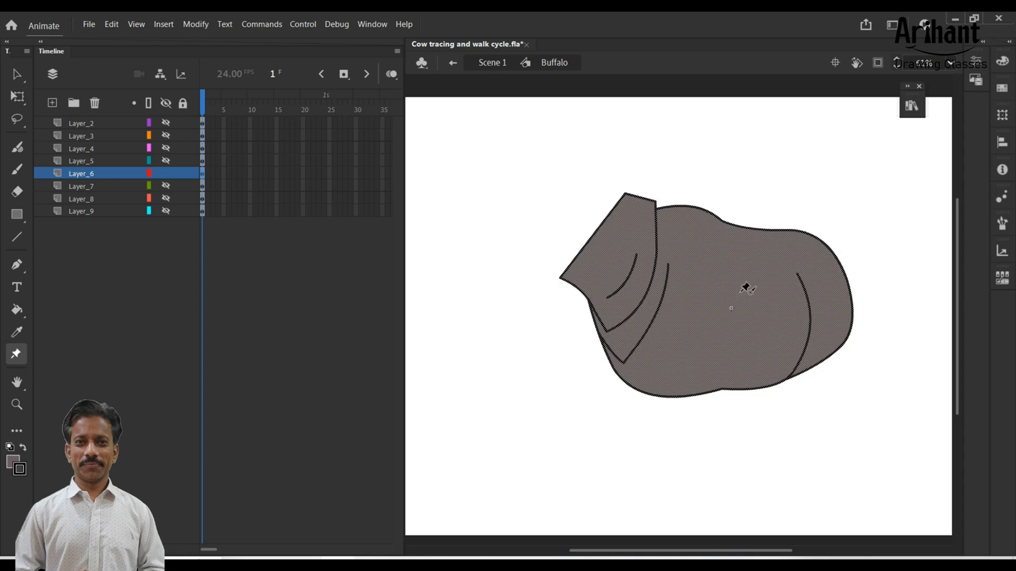
pyautogui.keyDown('ctrl'); pyautogui.click(720, 430); pyautogui.keyUp('ctrl')
# Rig the body with Asset Warp bones from its centre to the shoulder and neck and back to the rump, and show all layers
pyautogui.click(746, 290)
pyautogui.click(742, 290)
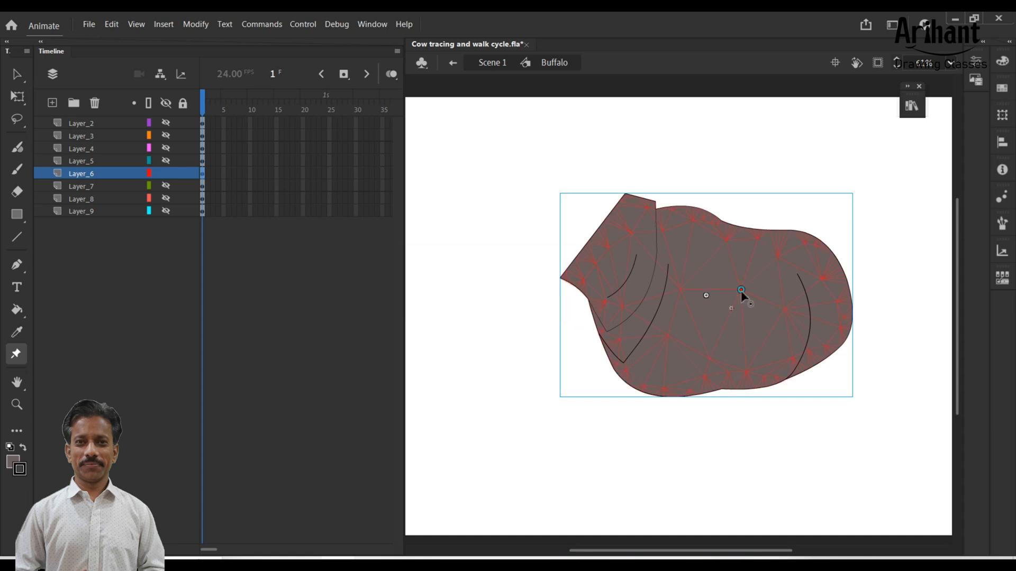
pyautogui.moveTo(704, 289); pyautogui.dragTo(602, 239)
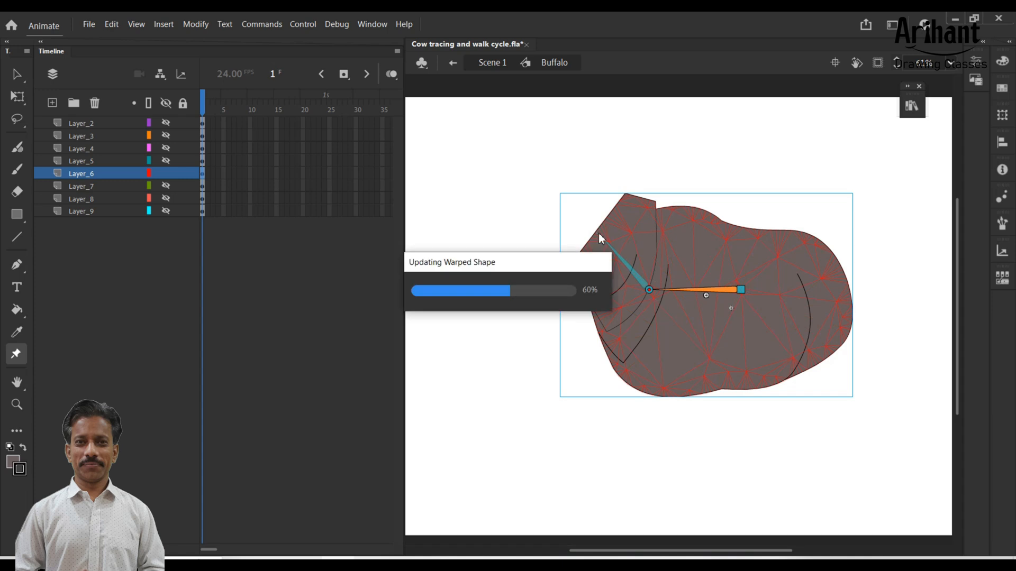
pyautogui.click(742, 287)
pyautogui.moveTo(741, 288); pyautogui.dragTo(834, 281)
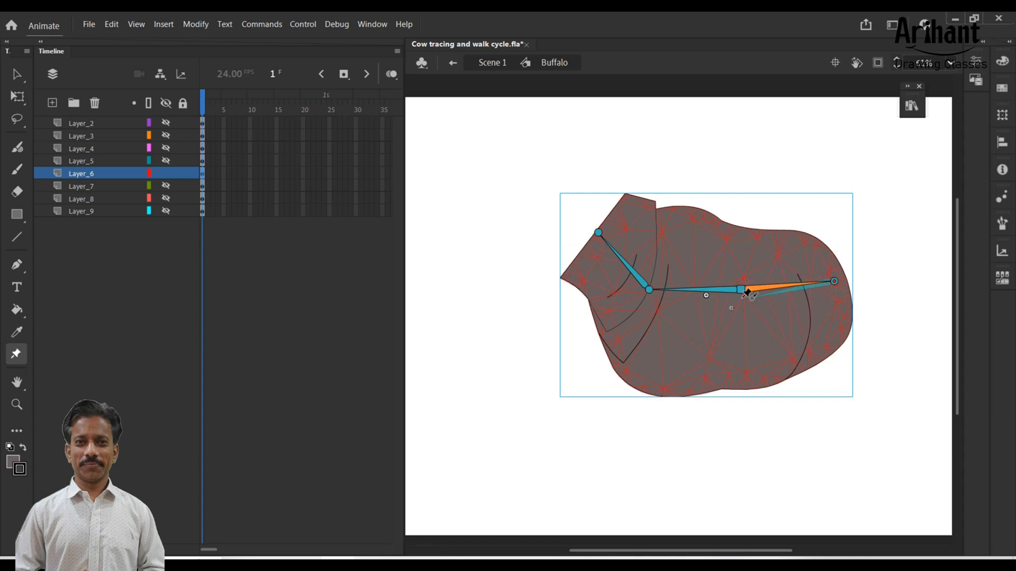
pyautogui.click(741, 287)
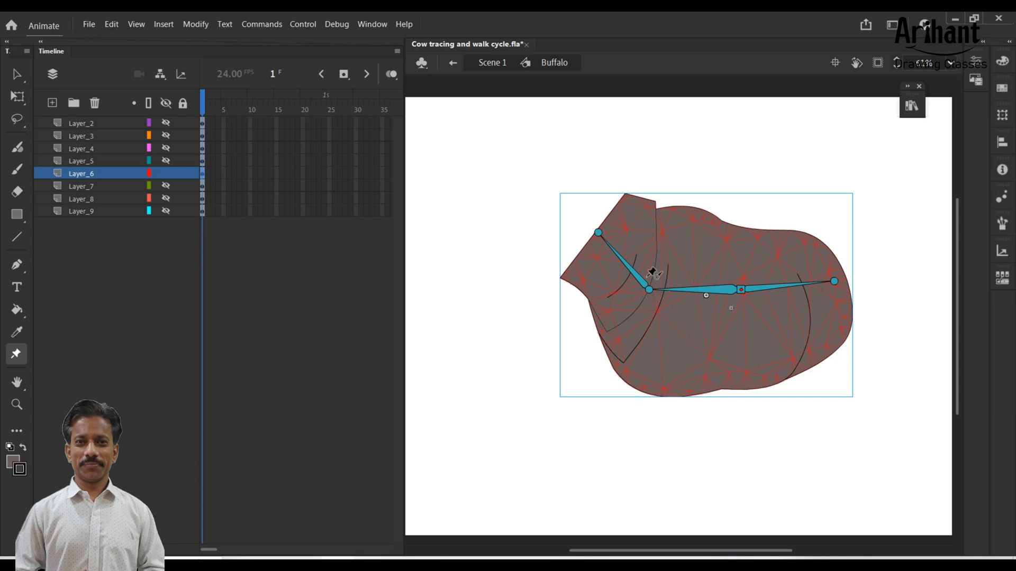
pyautogui.keyDown('alt'); pyautogui.click(164, 162); pyautogui.keyUp('alt')
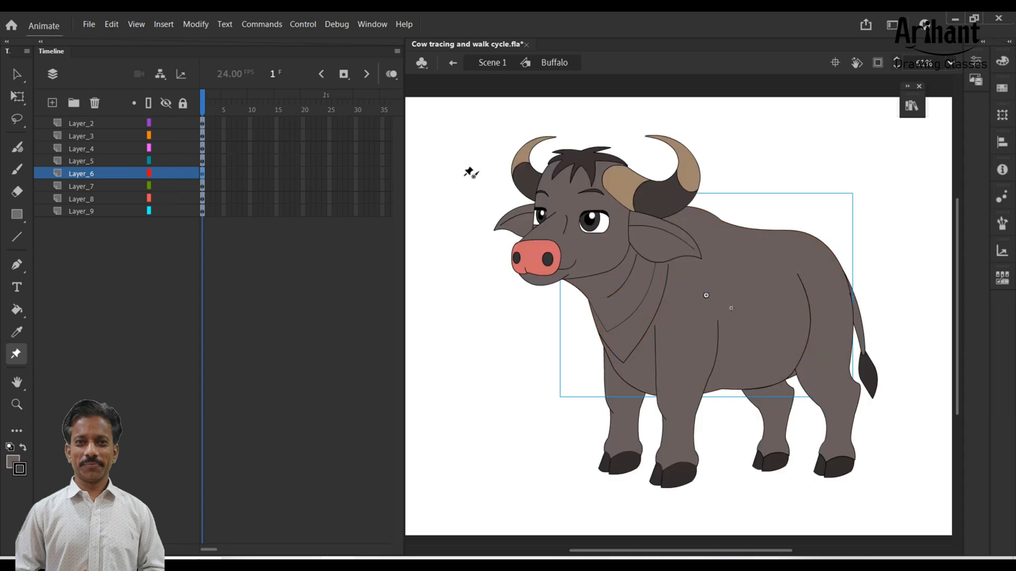
# Add Asset Warp joints down the hind leg on Layer_3 from the hip through the knee and ankle to the hoof
pyautogui.keyDown('ctrl'); pyautogui.click(835, 406); pyautogui.keyUp('ctrl')
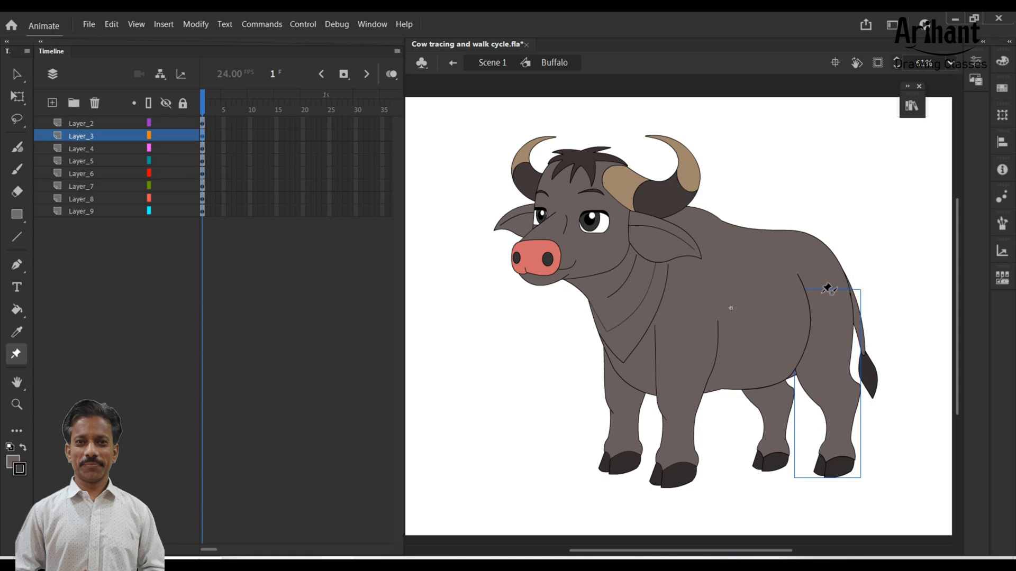
pyautogui.click(823, 292)
pyautogui.click(840, 345)
pyautogui.click(819, 383)
pyautogui.click(848, 392)
pyautogui.click(836, 453)
pyautogui.click(835, 473)
pyautogui.press('v')
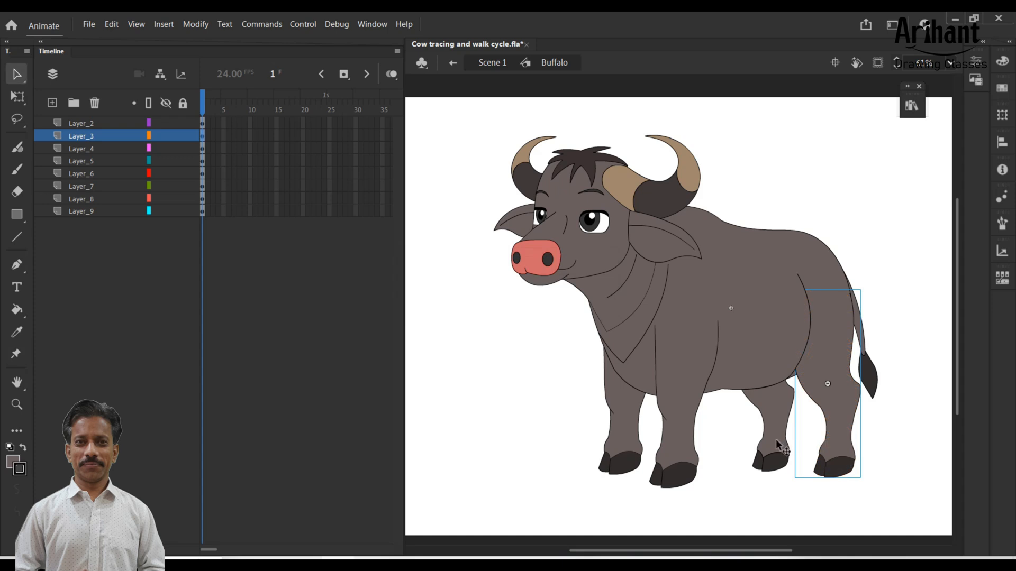
# Isolate Layer_8 and add Asset Warp joints down the far hind leg from its top toward the hoof
pyautogui.click(776, 439)
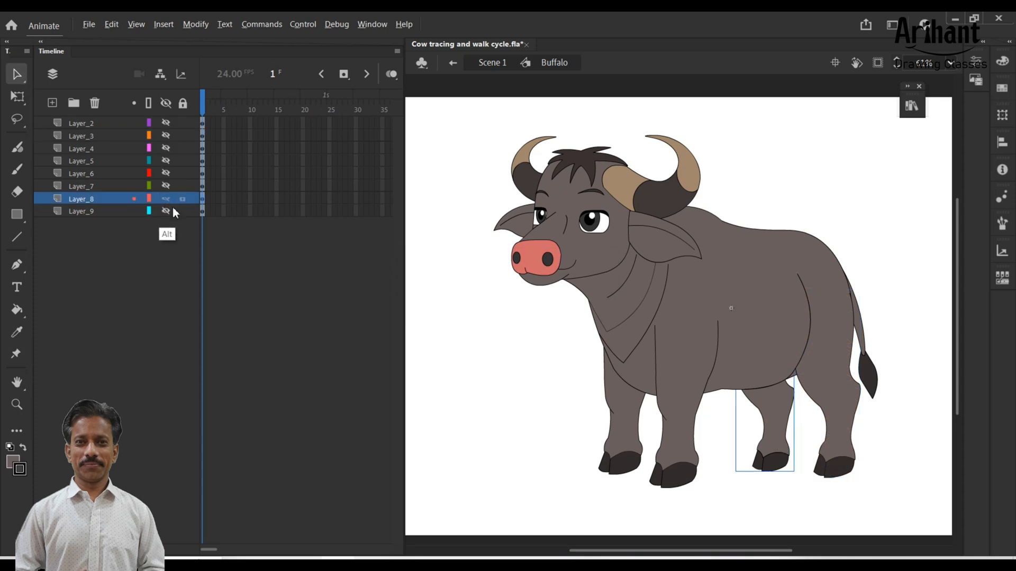
pyautogui.keyDown('alt'); pyautogui.click(166, 198); pyautogui.keyUp('alt')
pyautogui.press('w')
pyautogui.click(765, 306)
pyautogui.click(745, 370)
pyautogui.click(784, 393)
pyautogui.click(772, 438)
pyautogui.click(17, 74)
# Reopen the Buffalo symbol from Scene 1 and convert the stomach patch on Layer_2 to a graphic symbol named stomuch
pyautogui.click(492, 62)
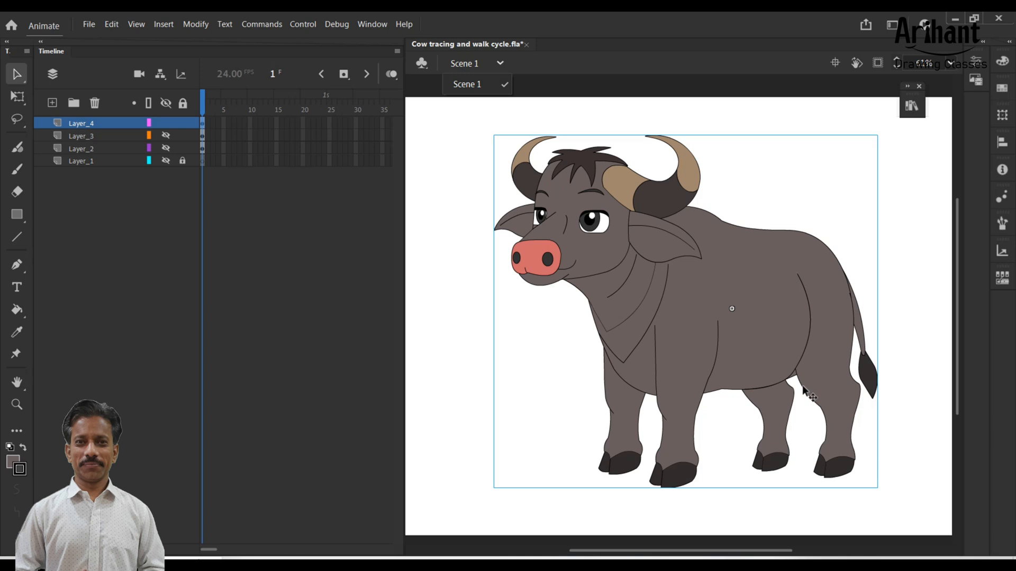
pyautogui.doubleClick(791, 328)
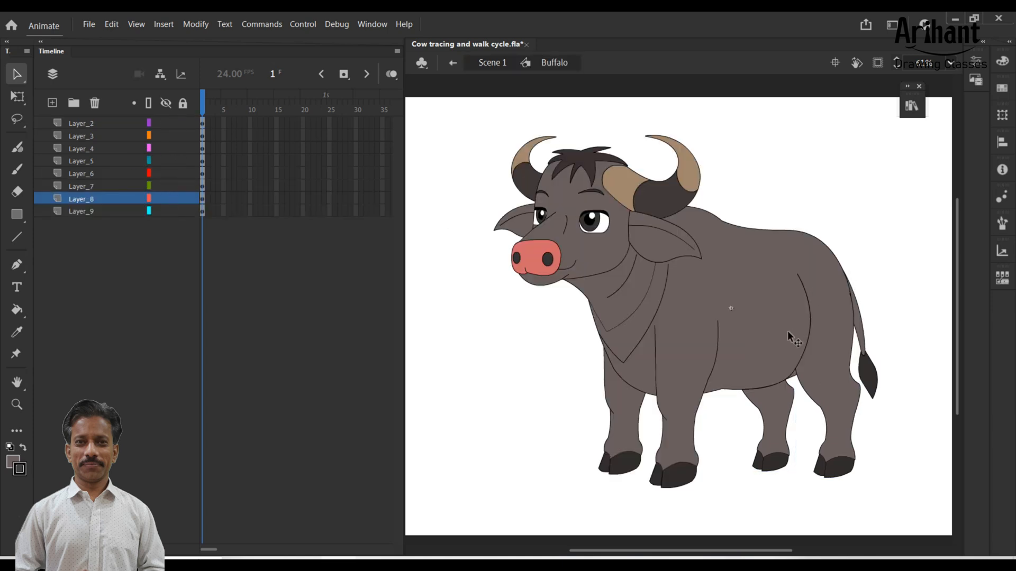
pyautogui.click(783, 328)
pyautogui.rightClick(787, 332)
pyautogui.click(823, 311)
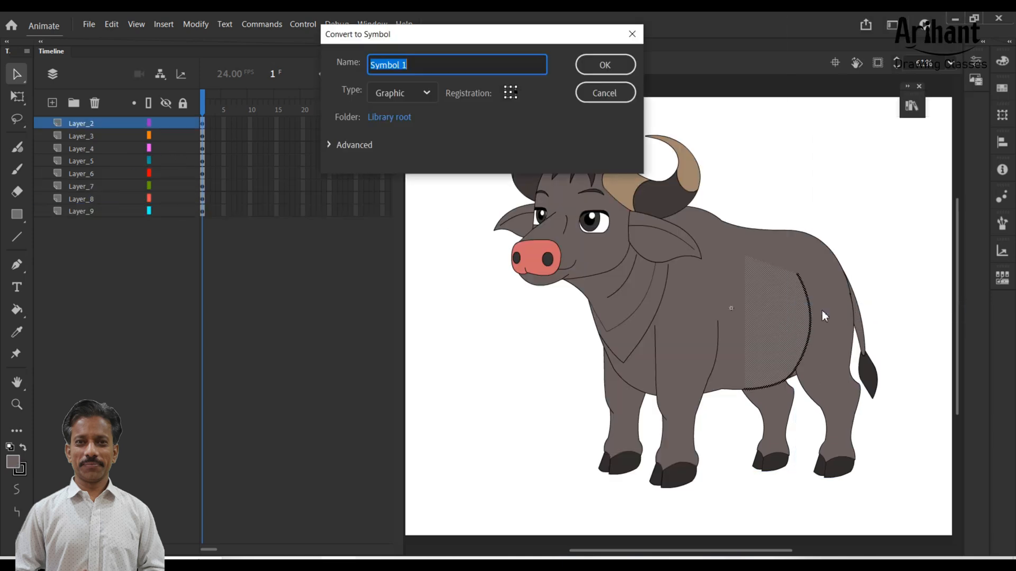
pyautogui.click(511, 93)
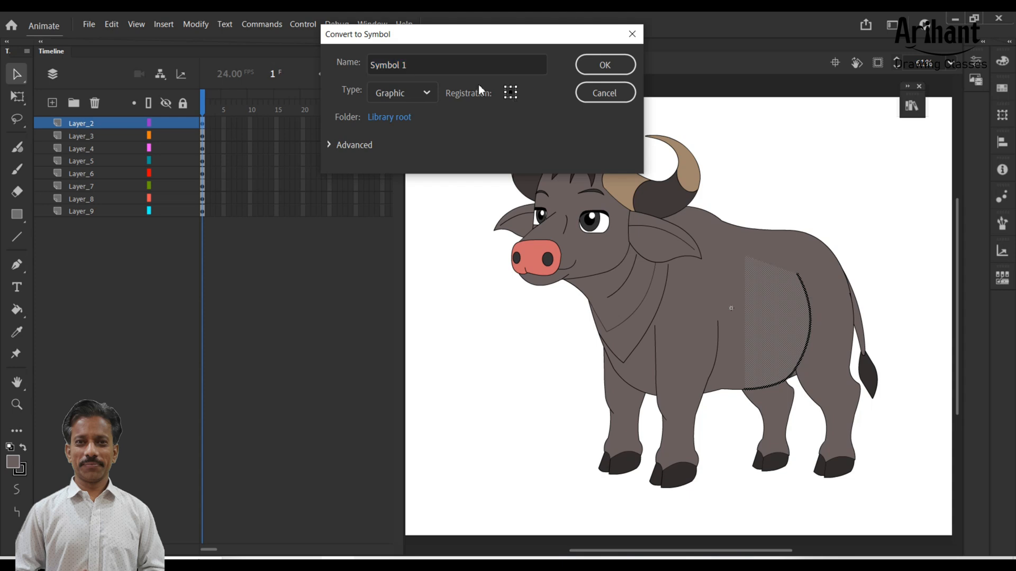
pyautogui.moveTo(444, 65); pyautogui.dragTo(256, 60)
pyautogui.write('stomuch')
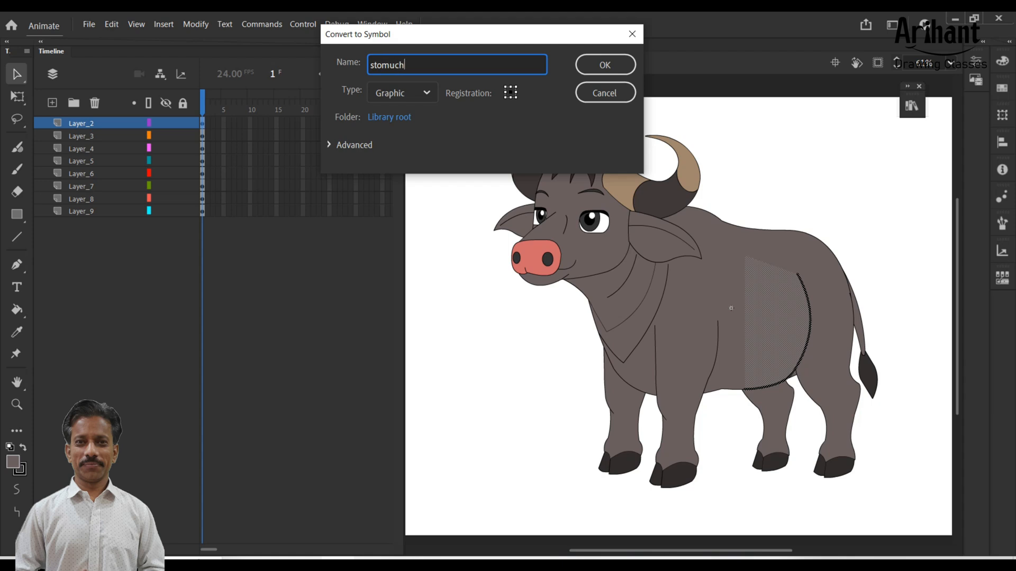
pyautogui.click(603, 67)
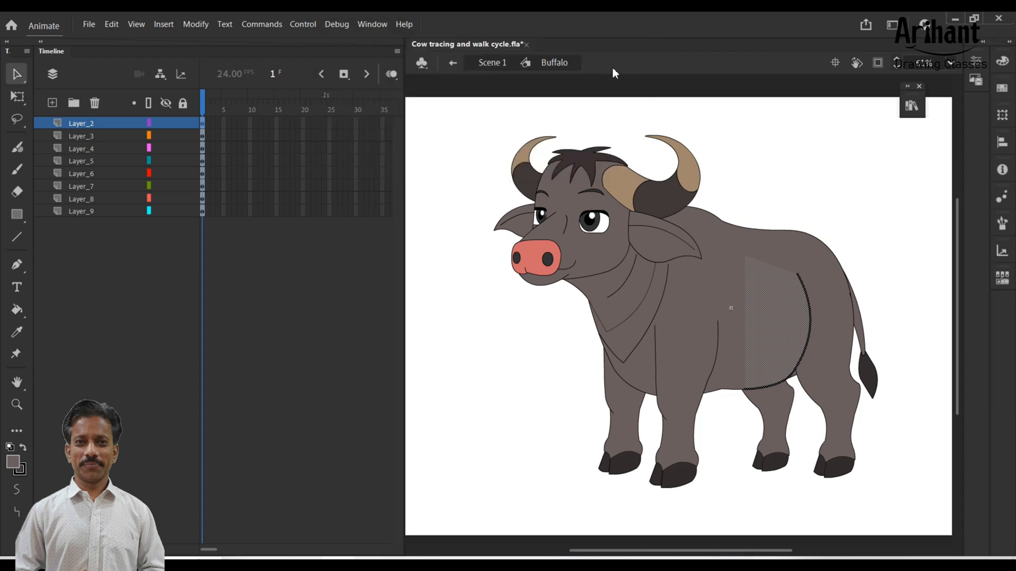
# Isolate the tail on Layer_7 and break it apart into raw shapes
pyautogui.click(846, 375)
pyautogui.keyDown('alt'); pyautogui.click(166, 186); pyautogui.keyUp('alt')
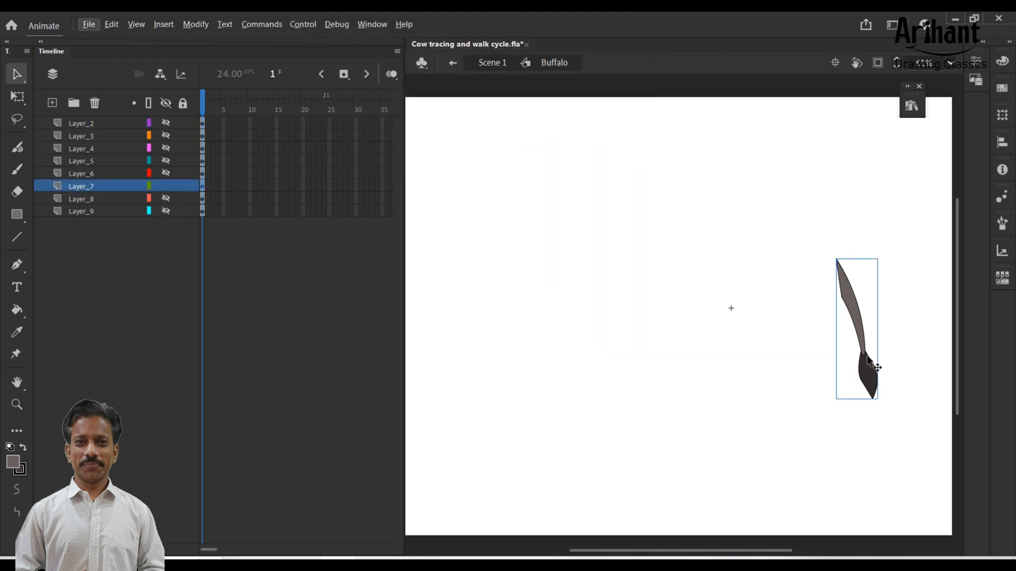
pyautogui.press('e')
pyautogui.click(854, 287)
pyautogui.press('e')
pyautogui.click(845, 278)
# Try to rig the tail with Asset Warp joints from its base to the tip, and undo the joints
pyautogui.press('w')
pyautogui.click(840, 275)
pyautogui.click(857, 328)
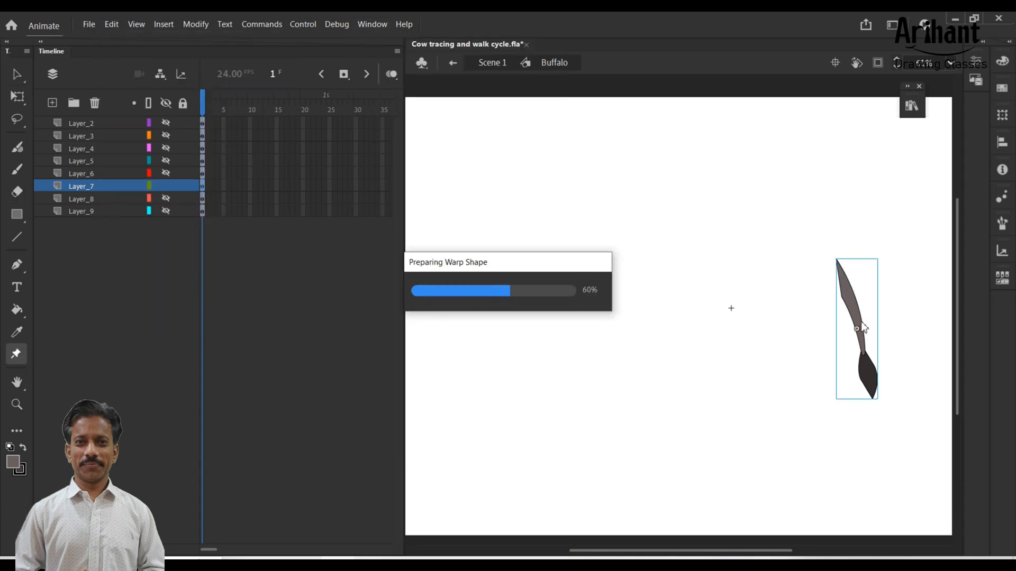
pyautogui.click(864, 353)
pyautogui.click(871, 394)
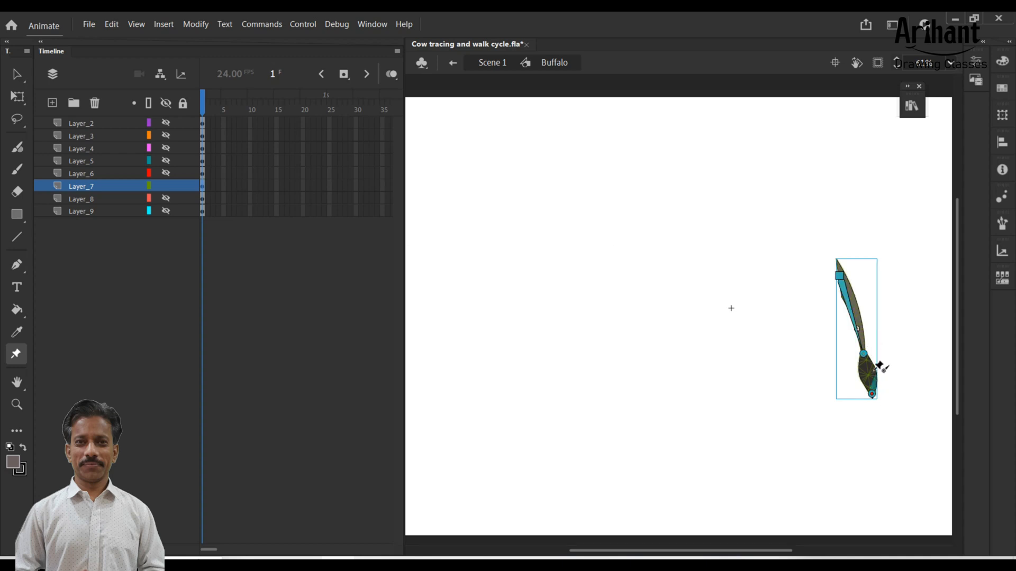
pyautogui.click(869, 375)
pyautogui.click(868, 369)
pyautogui.click(856, 298)
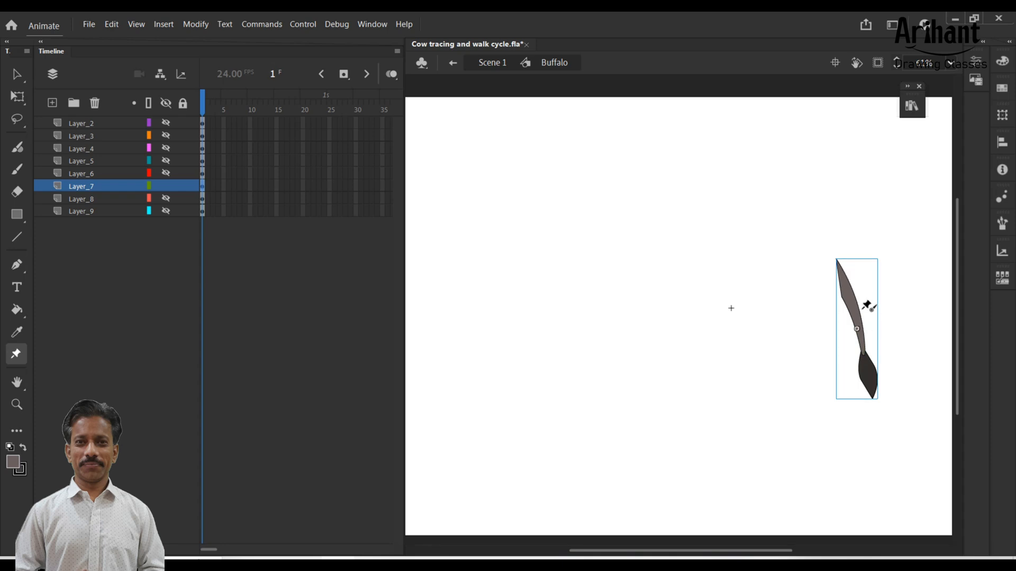
pyautogui.hotkey('ctrl', 'z')
pyautogui.hotkey('ctrl', 'z')
pyautogui.hotkey('ctrl', 'z')
pyautogui.hotkey('ctrl', 'z')
# Add three Asset Warp joints to the tail on Layer_7: near its base, where the tuft begins, and at the tip
pyautogui.click(839, 278)
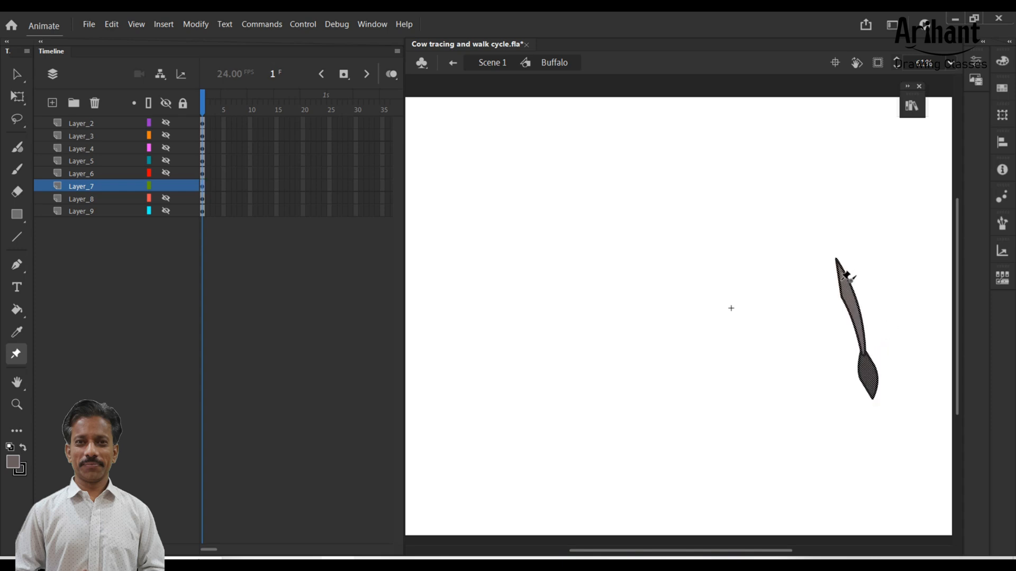
pyautogui.click(864, 351)
pyautogui.click(872, 389)
# Set the bone type of both tail bones to Flexi
pyautogui.click(974, 79)
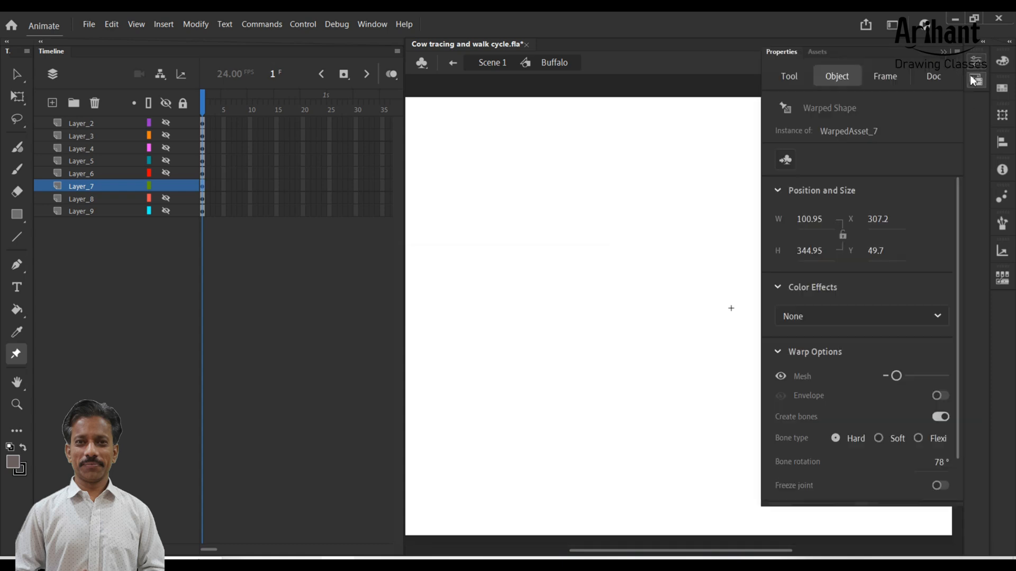
pyautogui.click(835, 438)
pyautogui.click(918, 438)
pyautogui.click(944, 52)
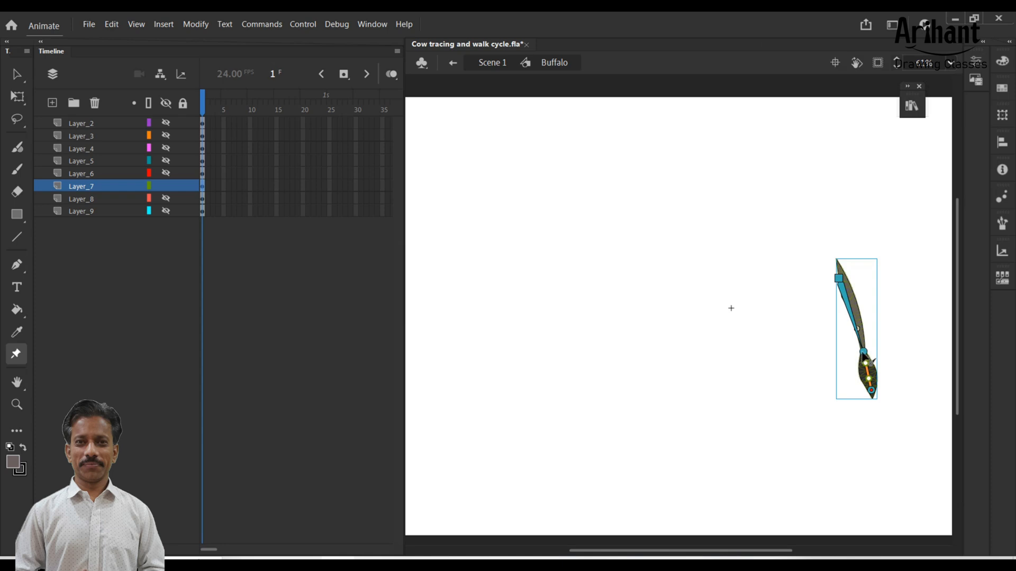
pyautogui.click(976, 61)
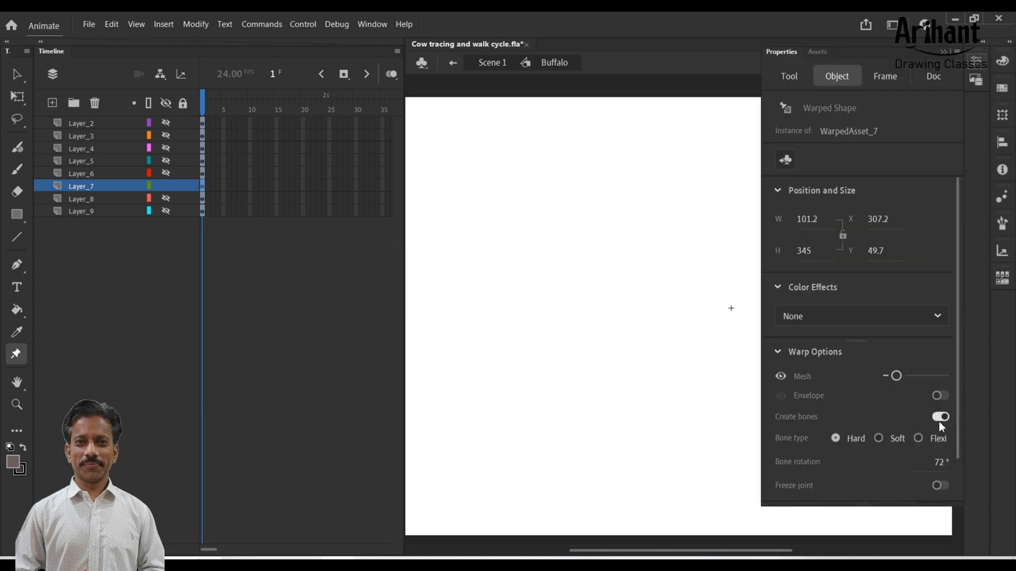
pyautogui.click(919, 439)
pyautogui.click(943, 51)
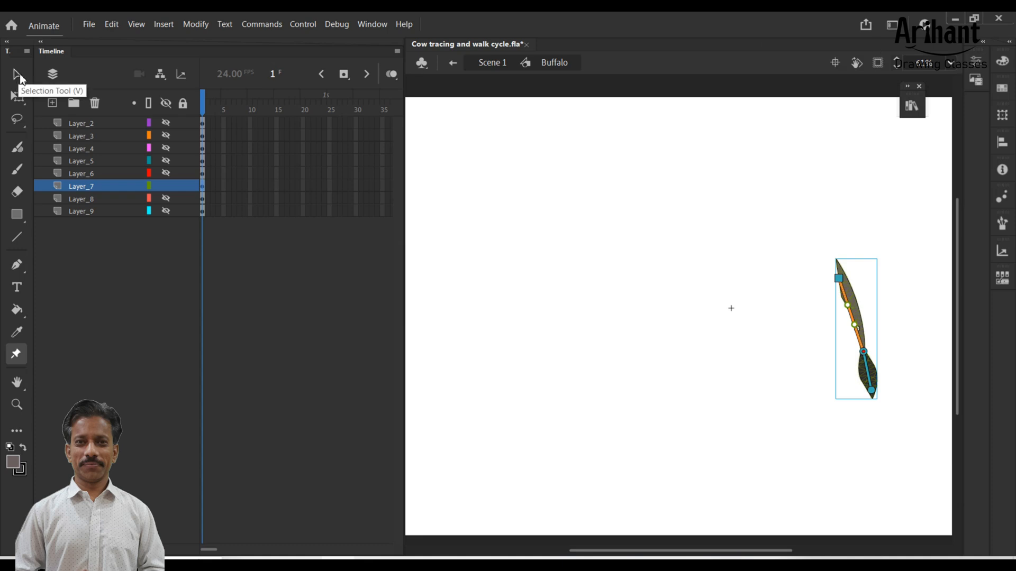
# Show all layers, extend Layer_2 through Layer_9 to frame 30, and return to frame 1
pyautogui.click(16, 75)
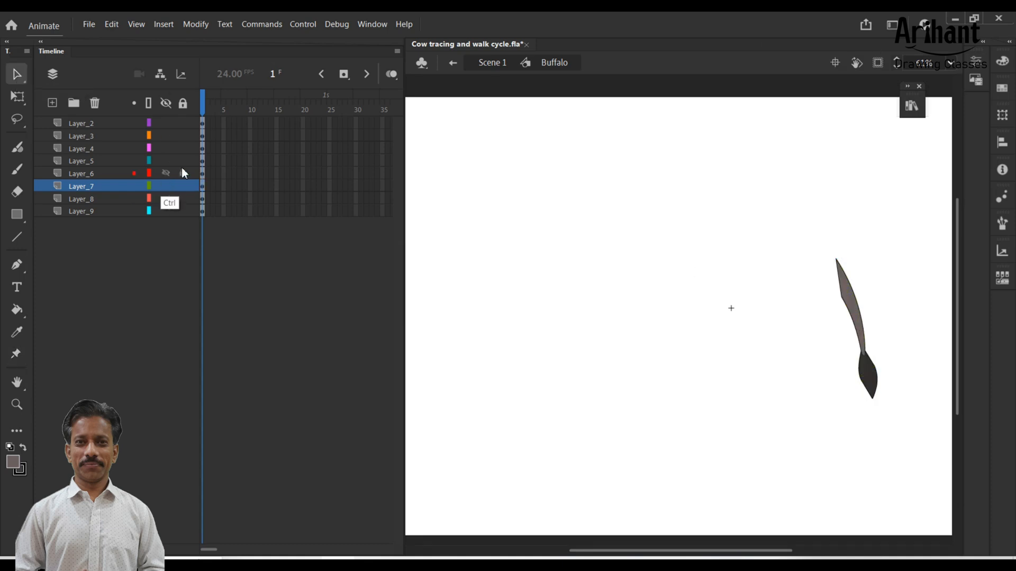
pyautogui.moveTo(213, 119)
pyautogui.mouseDown()
pyautogui.moveTo(288, 211)
pyautogui.moveTo(355, 212)
pyautogui.moveTo(355, 286)
pyautogui.mouseUp()
pyautogui.press('F5')
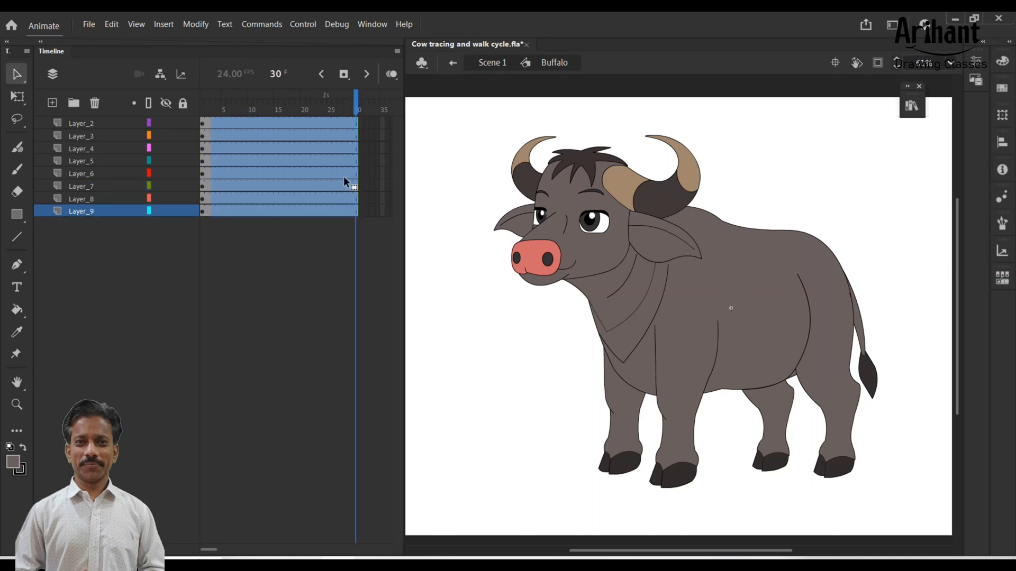
pyautogui.hotkey('shift', ',')
# Pose the near front leg on Layer_4 at frame 1 with Asset Warp, swinging its knee and hoof back toward the hind legs
pyautogui.click(681, 415)
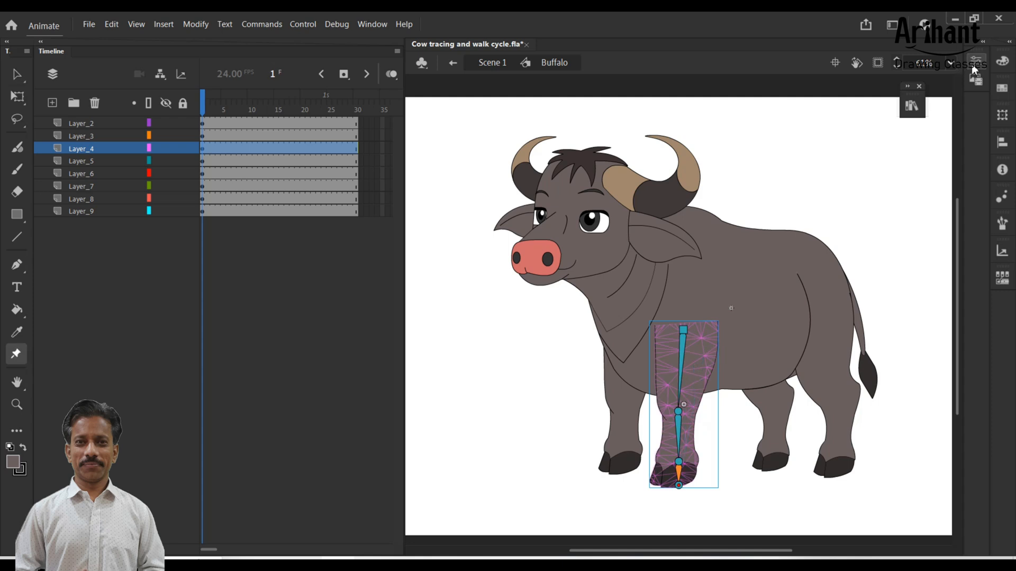
pyautogui.click(976, 63)
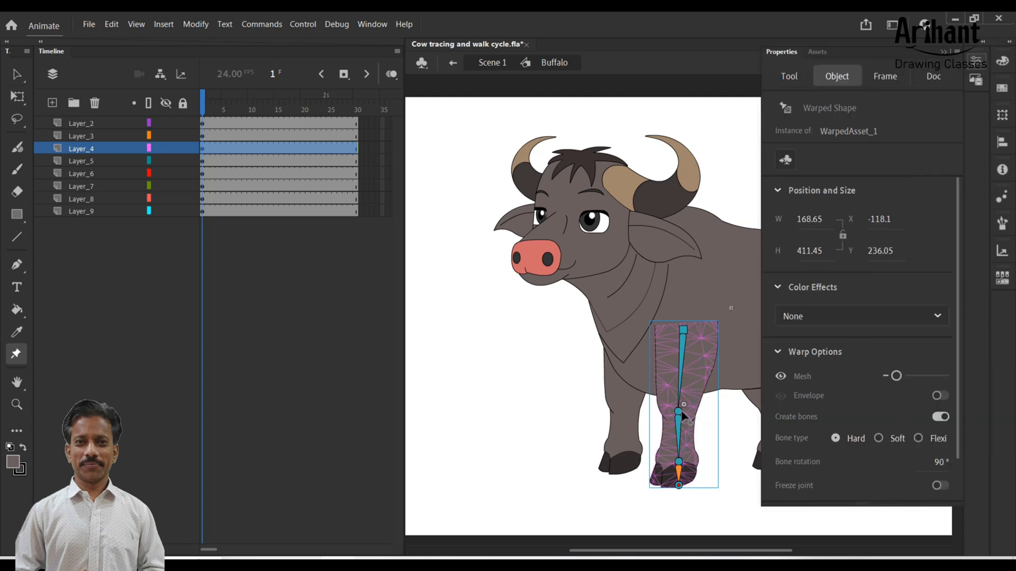
pyautogui.click(16, 76)
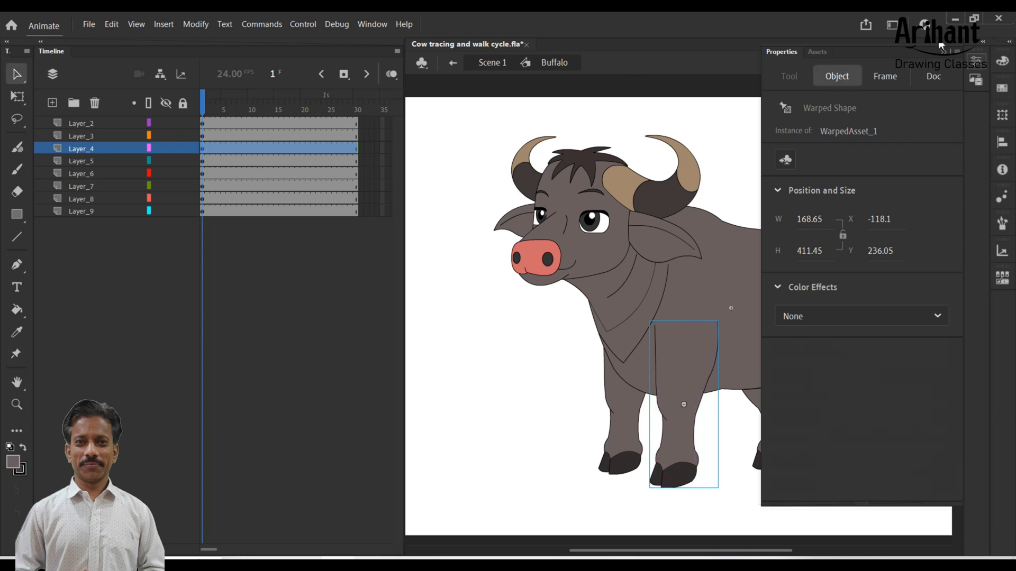
pyautogui.click(944, 52)
pyautogui.click(678, 445)
pyautogui.press('w')
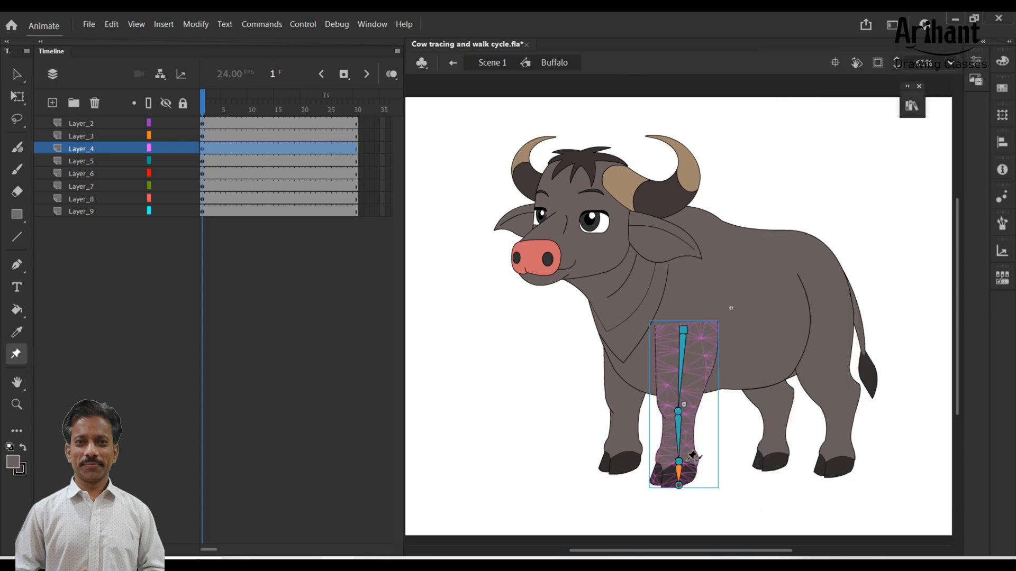
pyautogui.moveTo(682, 465); pyautogui.dragTo(692, 461)
pyautogui.moveTo(678, 412); pyautogui.dragTo(699, 416)
pyautogui.moveTo(736, 482); pyautogui.dragTo(743, 477)
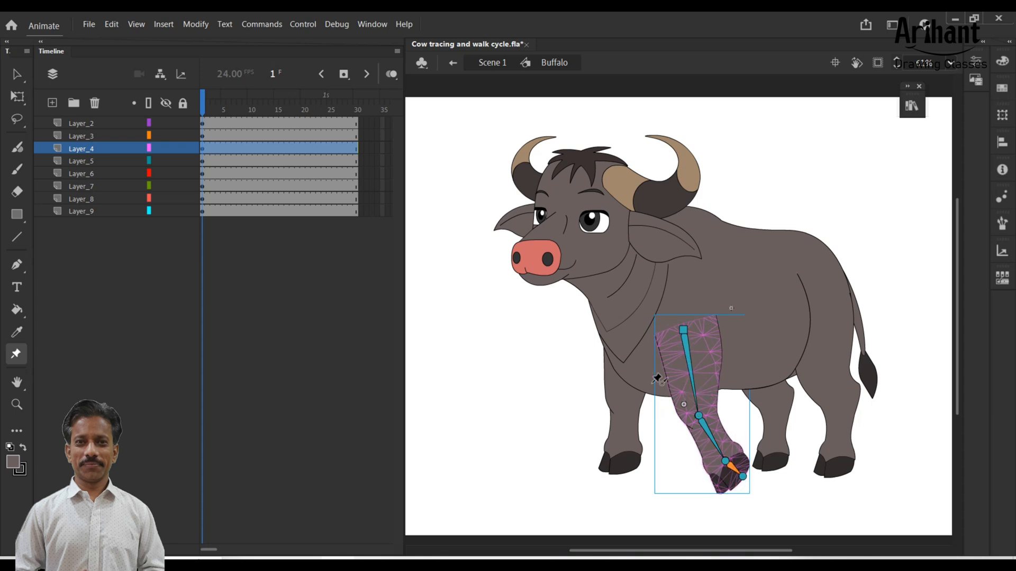
# Pose the far front leg on Layer_9 at frame 1 so that its knee and hoof reach forward
pyautogui.press('v')
pyautogui.click(619, 411)
pyautogui.press('w')
pyautogui.moveTo(626, 398); pyautogui.dragTo(608, 402)
pyautogui.moveTo(593, 449); pyautogui.dragTo(582, 480)
# Pose the far hind leg on Layer_8 at frame 1 so that its hoof steps forward beside the near front hoof
pyautogui.press('v')
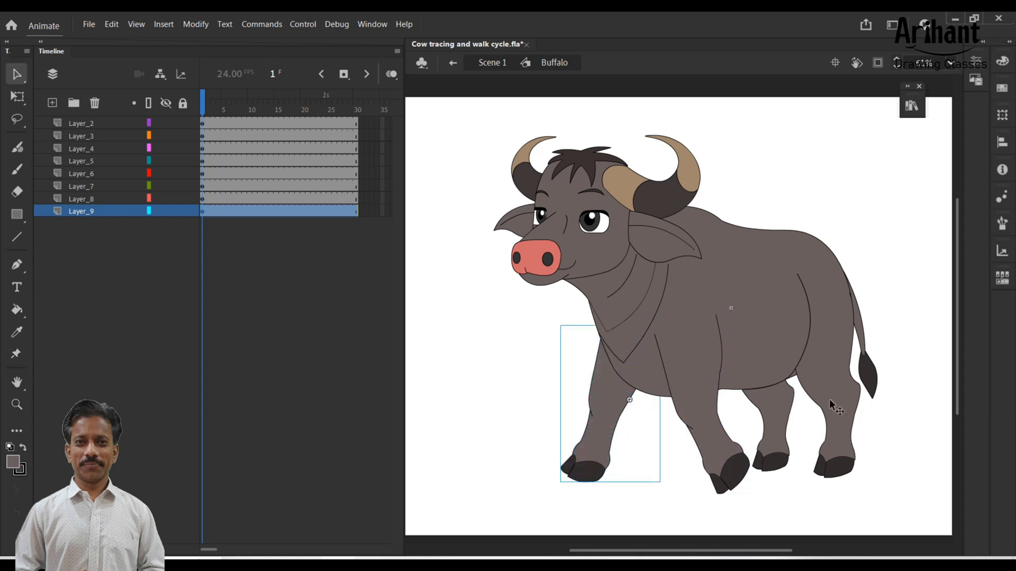
pyautogui.click(774, 429)
pyautogui.press('w')
pyautogui.moveTo(745, 375); pyautogui.dragTo(735, 371)
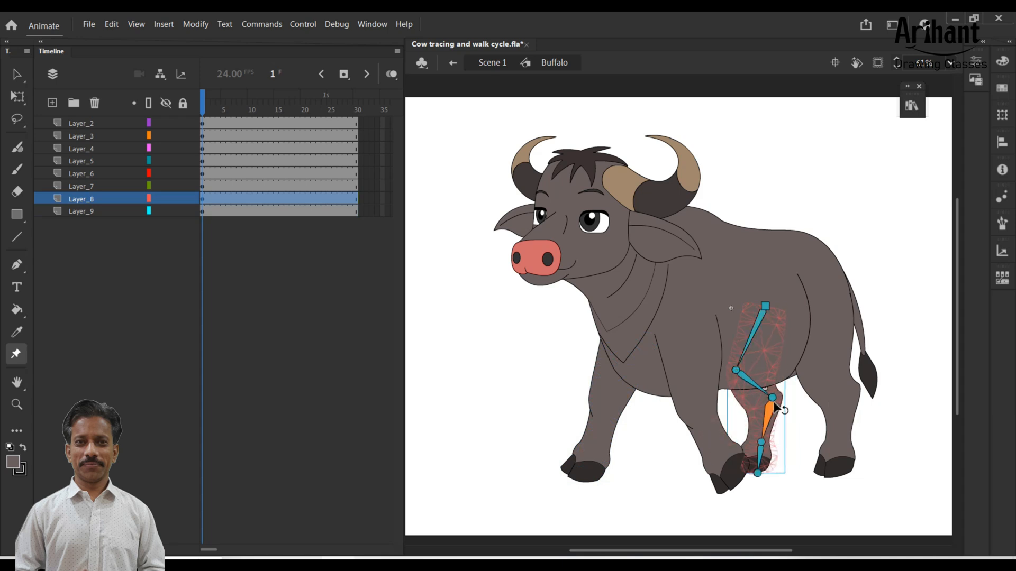
pyautogui.moveTo(775, 405); pyautogui.dragTo(776, 407)
pyautogui.moveTo(766, 444); pyautogui.dragTo(747, 476)
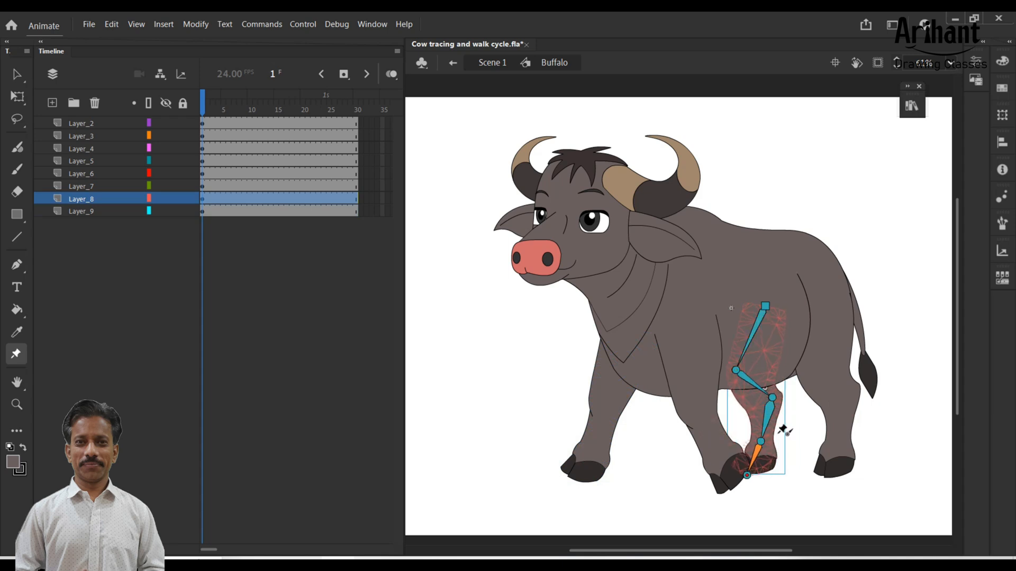
# Pose the near hind leg on Layer_3 at frame 1 so that it stretches backward behind the body
pyautogui.press('v')
pyautogui.click(830, 396)
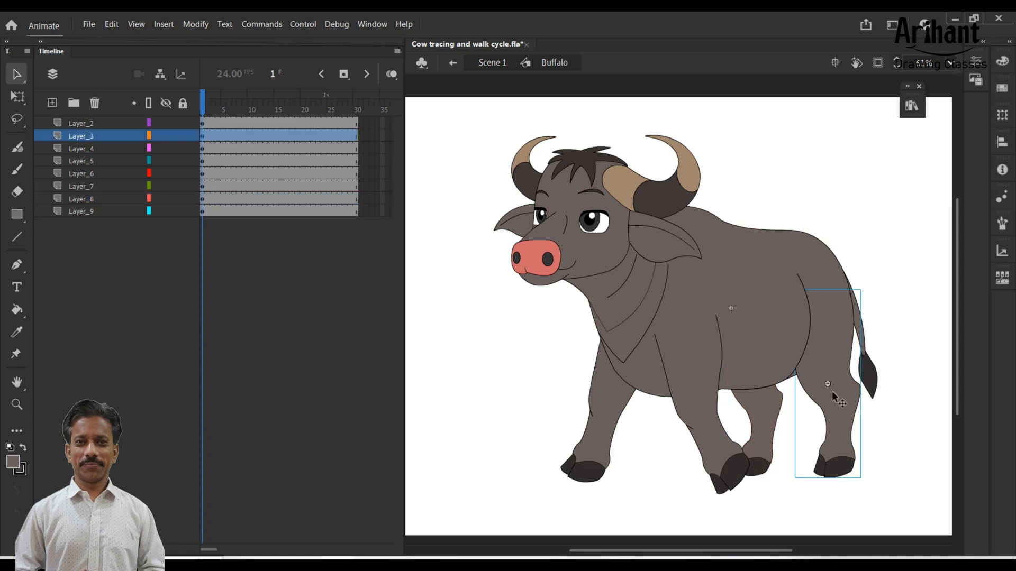
pyautogui.press('w')
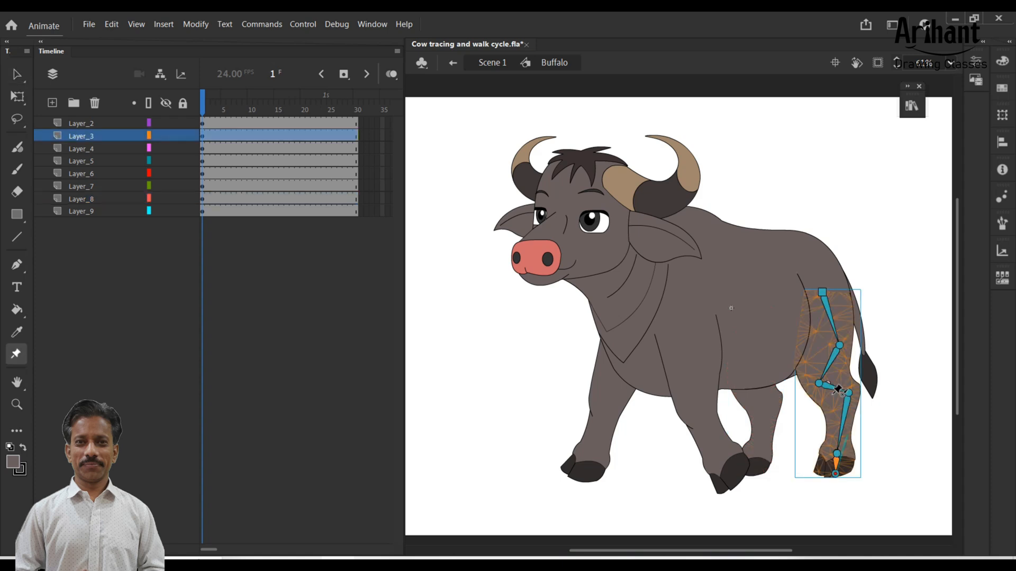
pyautogui.moveTo(820, 383); pyautogui.dragTo(822, 383)
pyautogui.moveTo(839, 346); pyautogui.dragTo(844, 346)
pyautogui.moveTo(877, 451); pyautogui.dragTo(890, 469)
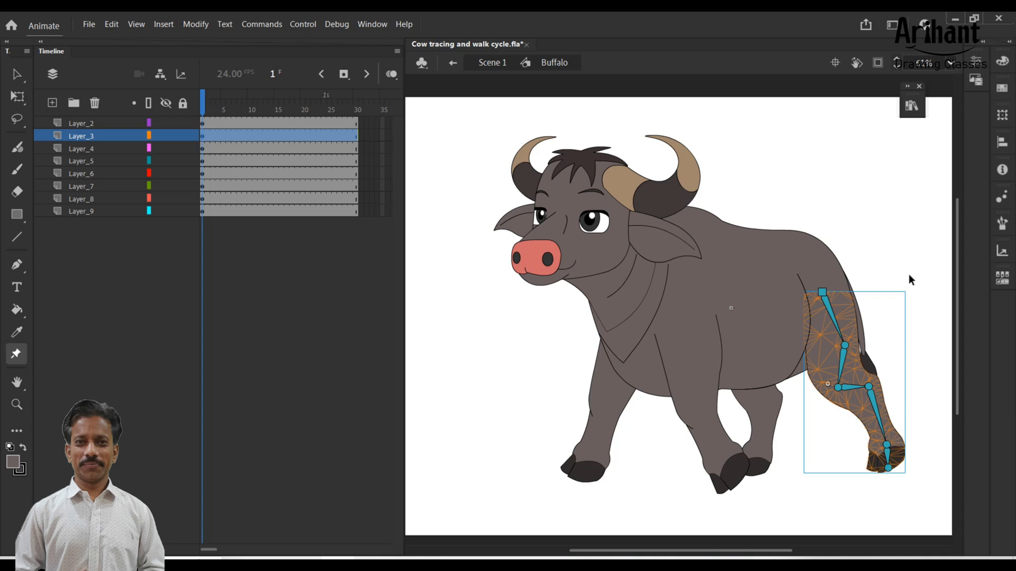
# Add a new layer below Layer_9 and lock all the other layers
pyautogui.press('v')
pyautogui.click(74, 211)
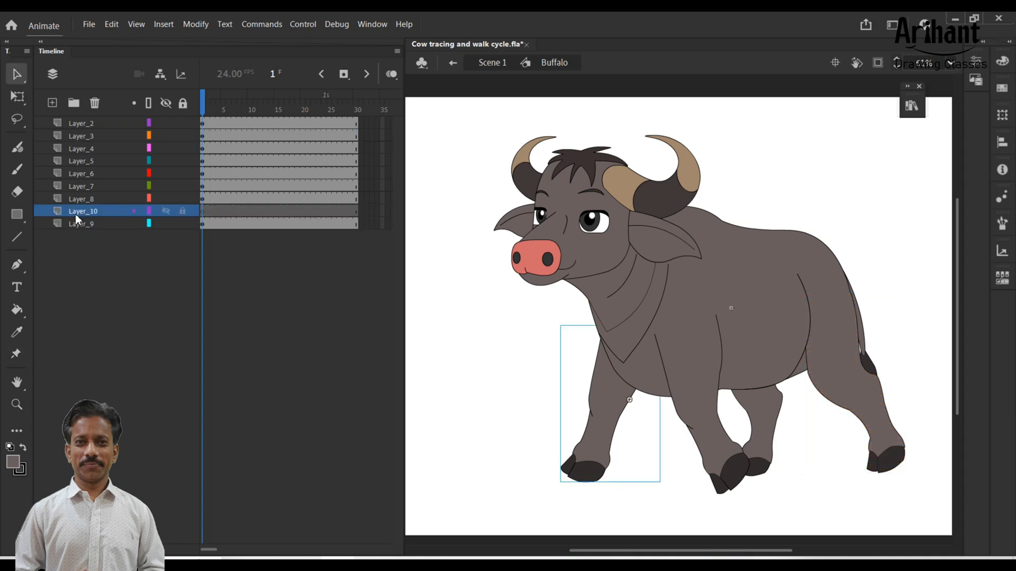
pyautogui.keyDown('alt'); pyautogui.click(182, 224); pyautogui.keyUp('alt')
pyautogui.hotkey('ctrl', '-')
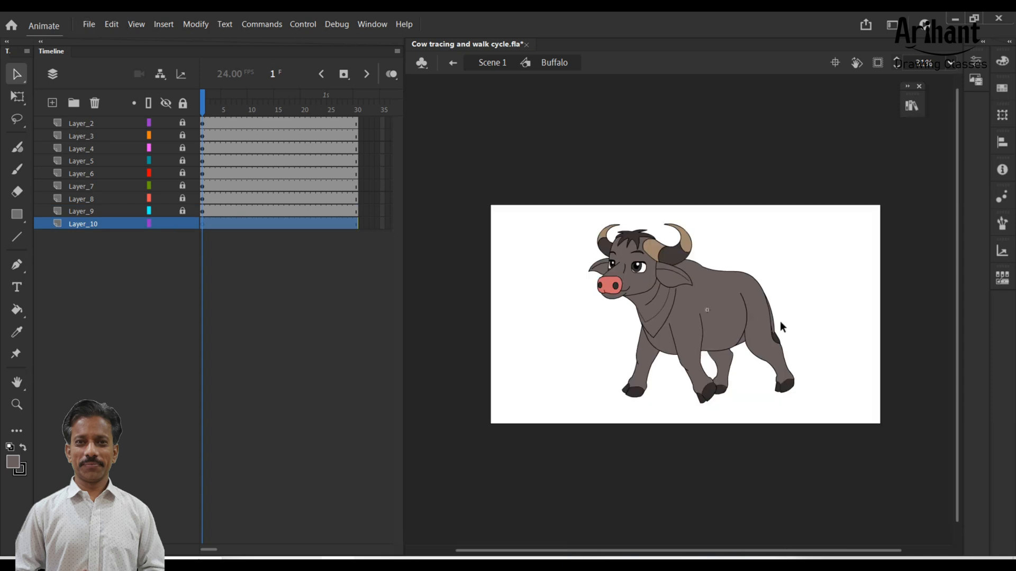
# Set the brush fill color to red, try a ground line beside the hind hooves, and undo the unwanted strokes
pyautogui.press('b')
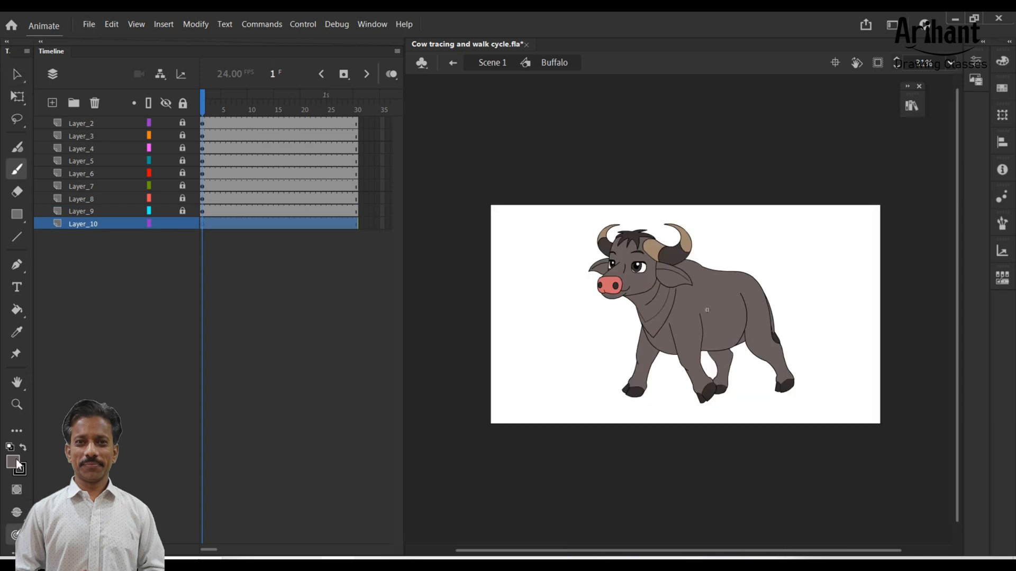
pyautogui.click(16, 464)
pyautogui.click(67, 365)
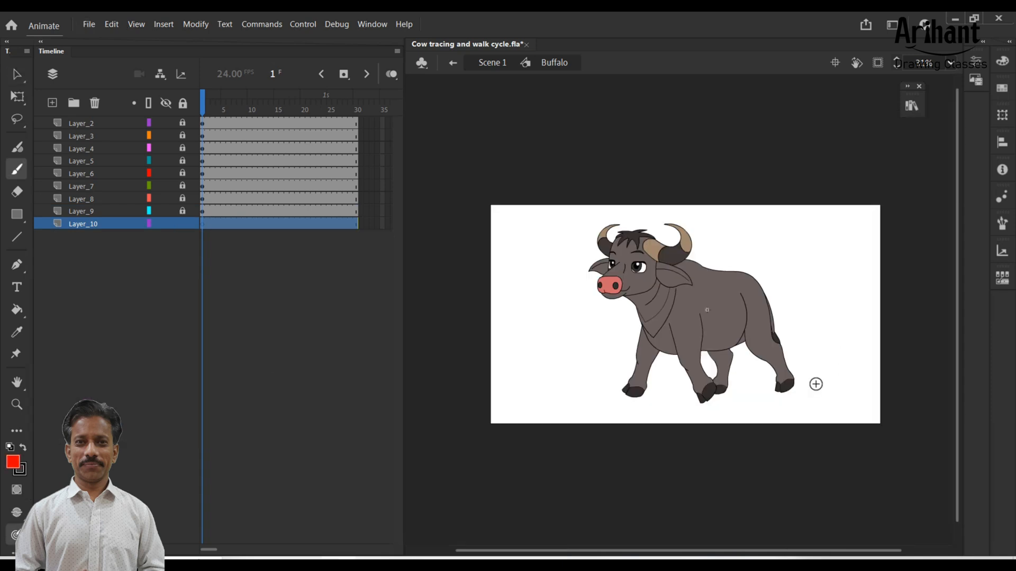
pyautogui.moveTo(737, 377)
pyautogui.mouseDown()
pyautogui.moveTo(774, 386)
pyautogui.moveTo(751, 381)
pyautogui.mouseUp()
pyautogui.hotkey('ctrl', 'z')
pyautogui.hotkey('ctrl', 'z')
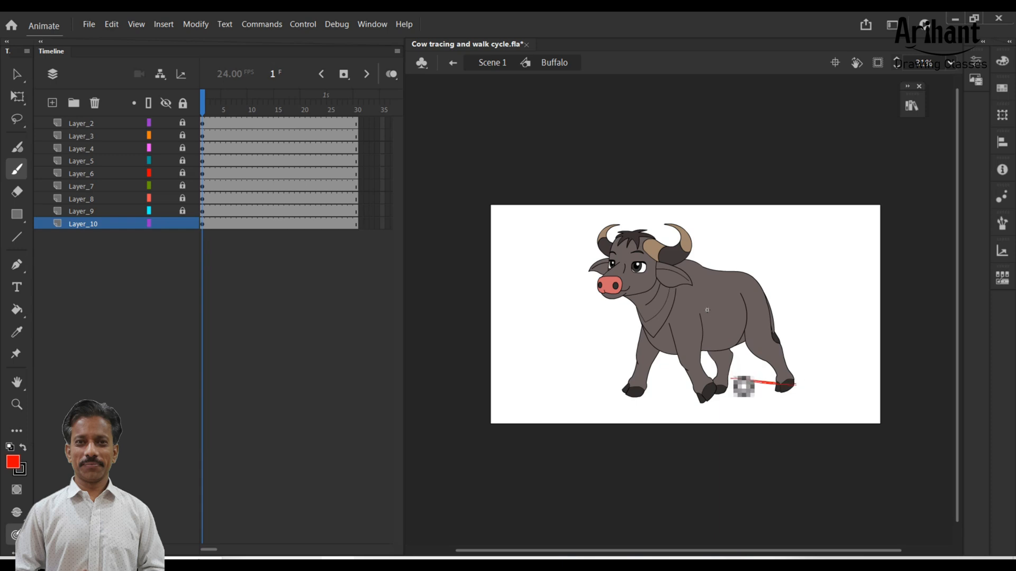
# Sketch red perspective guide lines on Layer_10 connecting the four hooves along the ground
pyautogui.moveTo(685, 410)
pyautogui.mouseDown()
pyautogui.moveTo(714, 392)
pyautogui.moveTo(785, 395)
pyautogui.moveTo(694, 414)
pyautogui.moveTo(809, 383)
pyautogui.mouseUp()
pyautogui.moveTo(730, 379); pyautogui.dragTo(610, 397)
pyautogui.moveTo(737, 380)
pyautogui.mouseDown()
pyautogui.moveTo(617, 404)
pyautogui.moveTo(695, 409)
pyautogui.mouseUp()
pyautogui.moveTo(610, 397); pyautogui.dragTo(703, 408)
pyautogui.moveTo(618, 398)
pyautogui.mouseDown()
pyautogui.moveTo(714, 408)
pyautogui.moveTo(756, 394)
pyautogui.mouseUp()
pyautogui.moveTo(687, 383)
pyautogui.mouseDown()
pyautogui.moveTo(765, 392)
pyautogui.moveTo(710, 389)
pyautogui.moveTo(749, 393)
pyautogui.mouseUp()
pyautogui.hotkey('ctrl', 'z')
pyautogui.moveTo(665, 400); pyautogui.dragTo(760, 385)
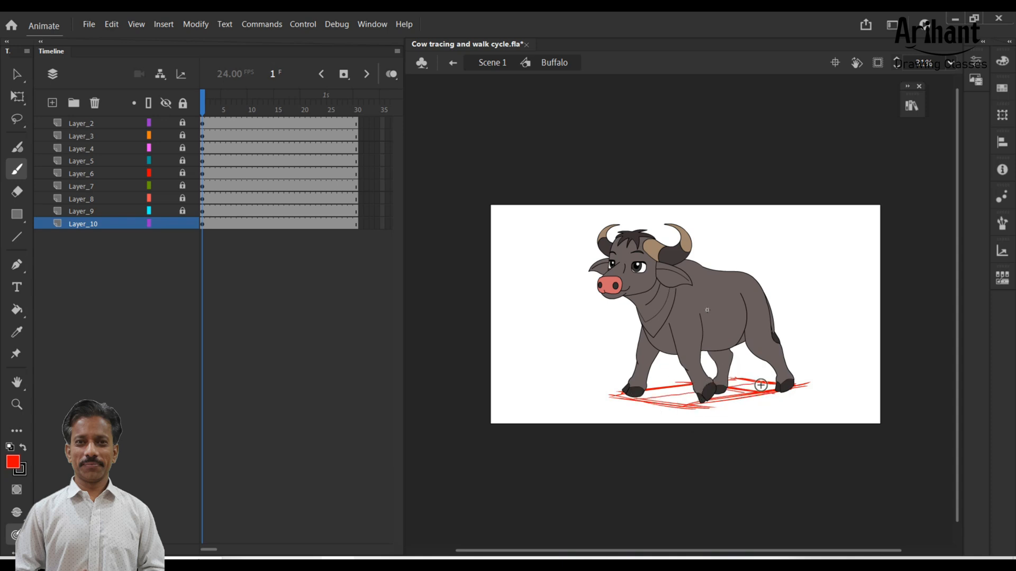
pyautogui.moveTo(665, 395); pyautogui.dragTo(765, 386)
pyautogui.moveTo(682, 394); pyautogui.dragTo(807, 386)
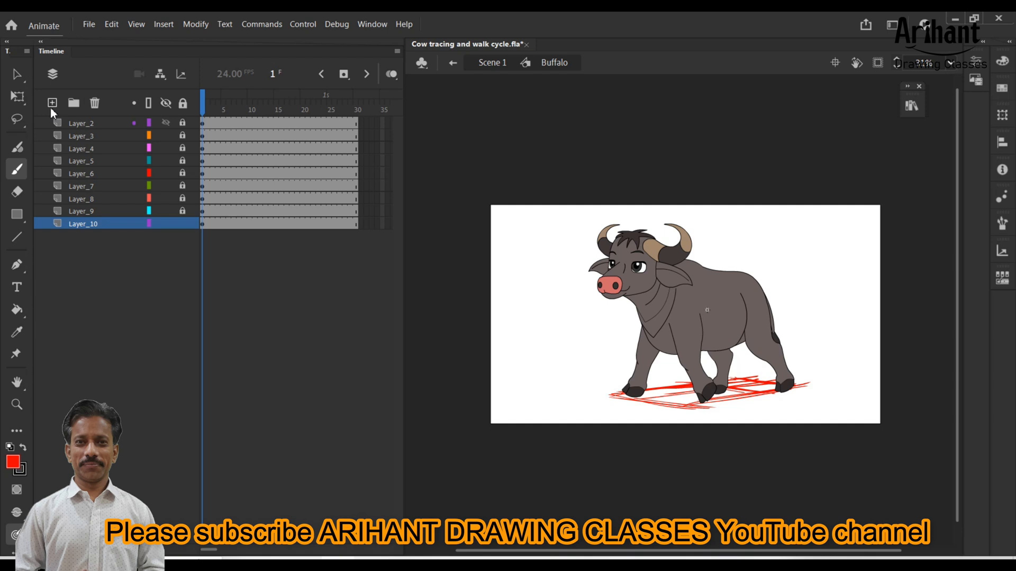
# Unlock Layer_2 through Layer_9 and select the head on Layer_5 with Free Transform
pyautogui.click(17, 74)
pyautogui.moveTo(182, 213); pyautogui.dragTo(183, 123)
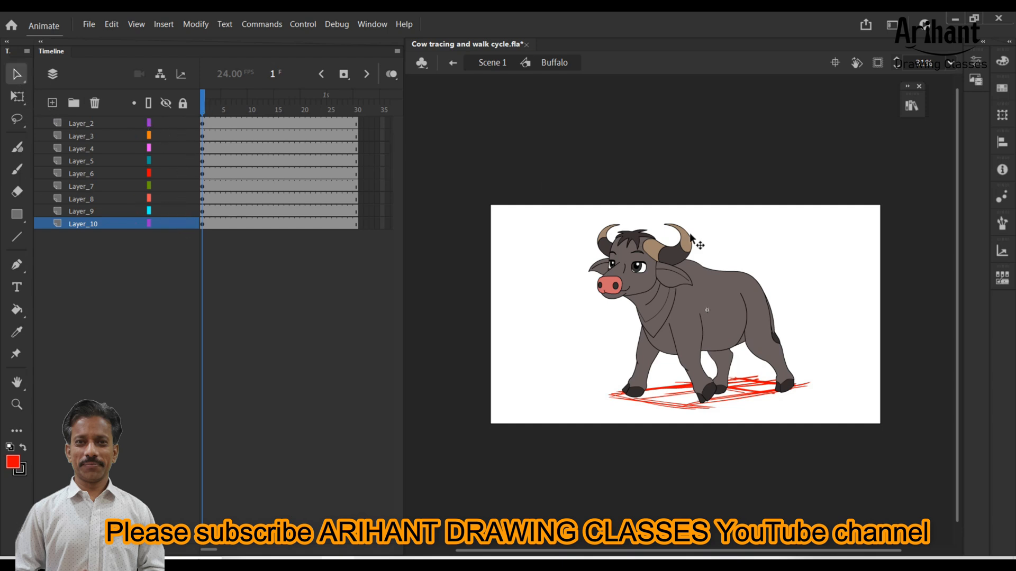
pyautogui.click(632, 285)
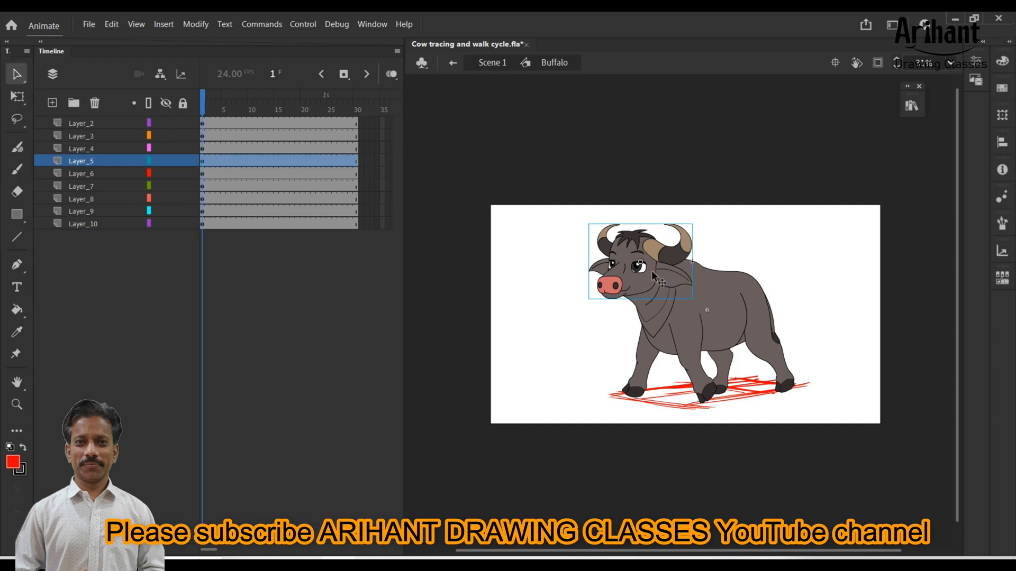
pyautogui.press('q')
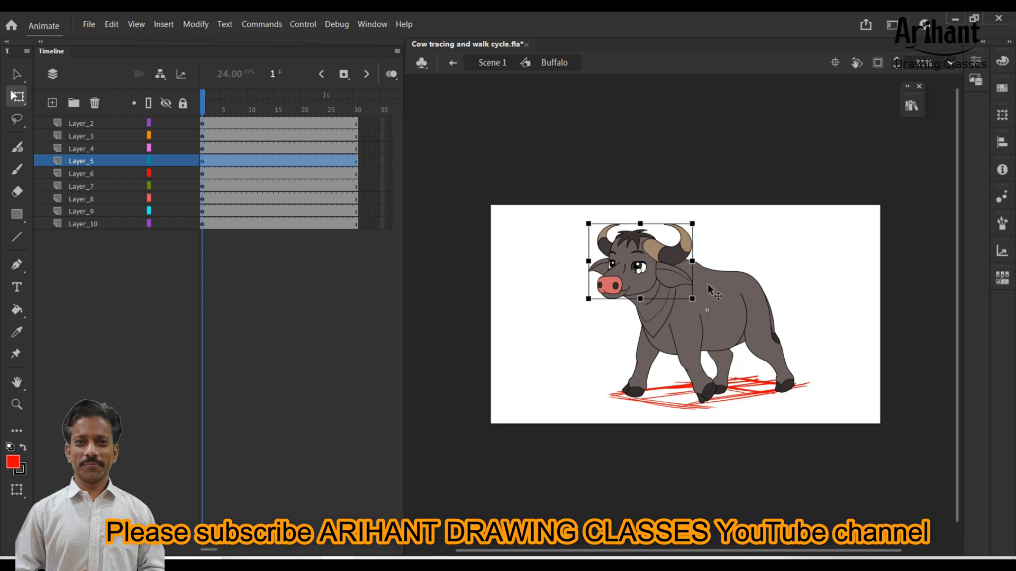
# Insert keyframes at frames 15 and 30 on Layer_2 through Layer_9
pyautogui.press('Return')
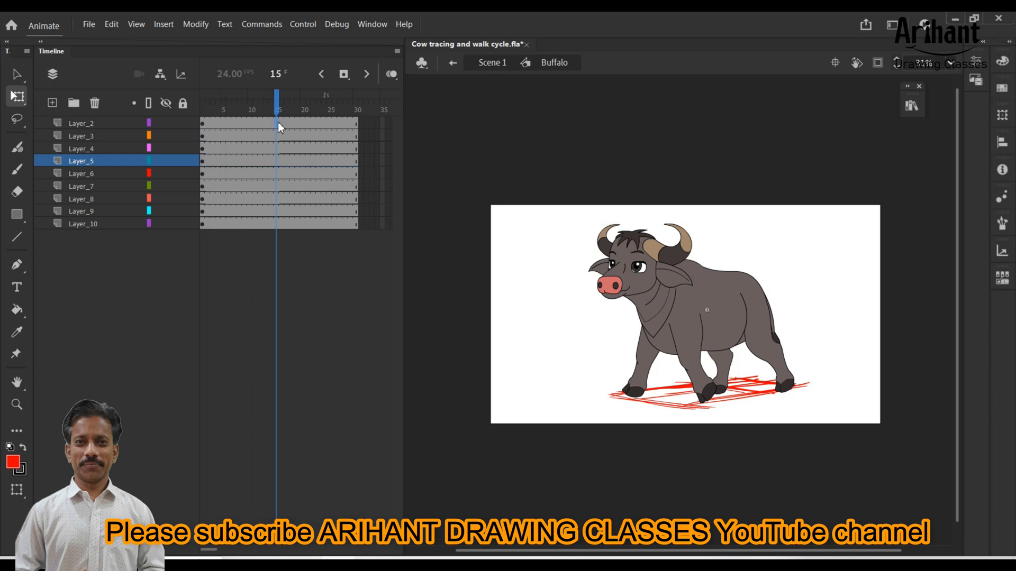
pyautogui.moveTo(277, 122); pyautogui.dragTo(278, 211)
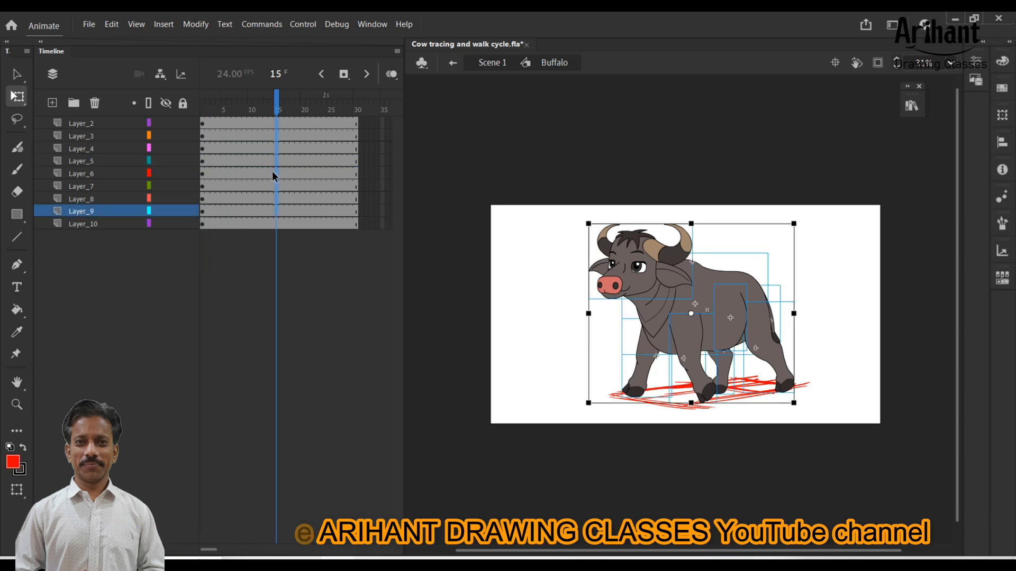
pyautogui.press('F6')
pyautogui.moveTo(357, 123); pyautogui.dragTo(353, 209)
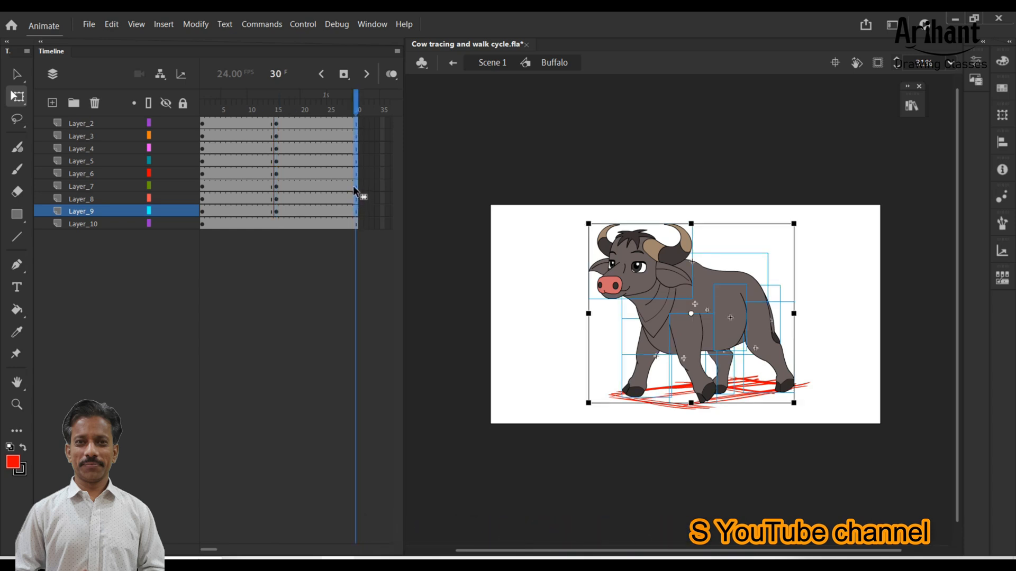
pyautogui.press('F6')
# Pose the near front leg on Layer_4 at frame 15 with Asset Warp so that its hoof moves forward onto the red guide
pyautogui.click(275, 123)
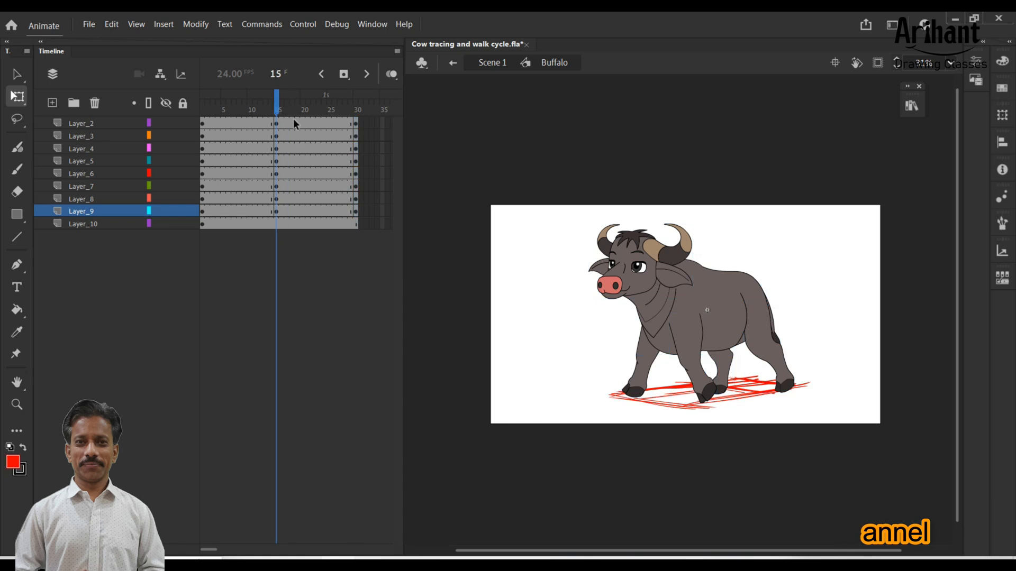
pyautogui.click(711, 385)
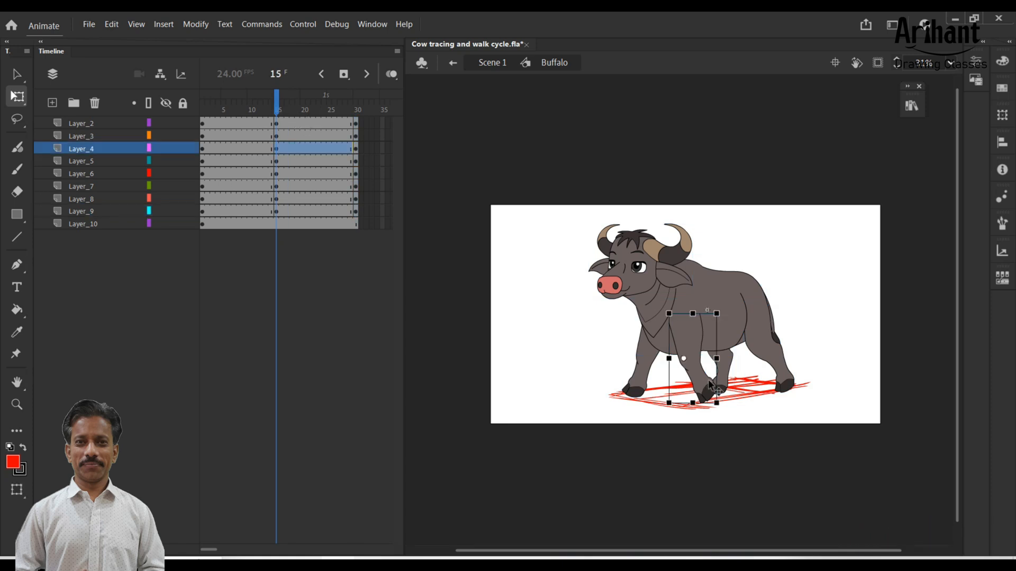
pyautogui.press('w')
pyautogui.moveTo(694, 371); pyautogui.dragTo(673, 407)
pyautogui.hotkey('ctrl', 'z')
pyautogui.click(692, 367)
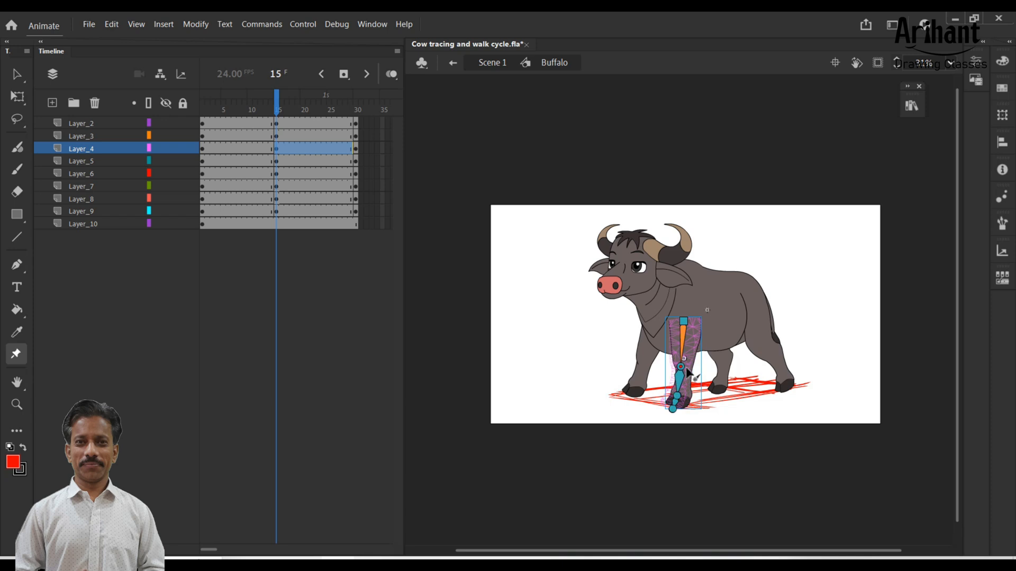
# Pose the far front leg on Layer_9 at frame 15 with Asset Warp so that its hoof swings backward beside the near front hoof
pyautogui.click(639, 367)
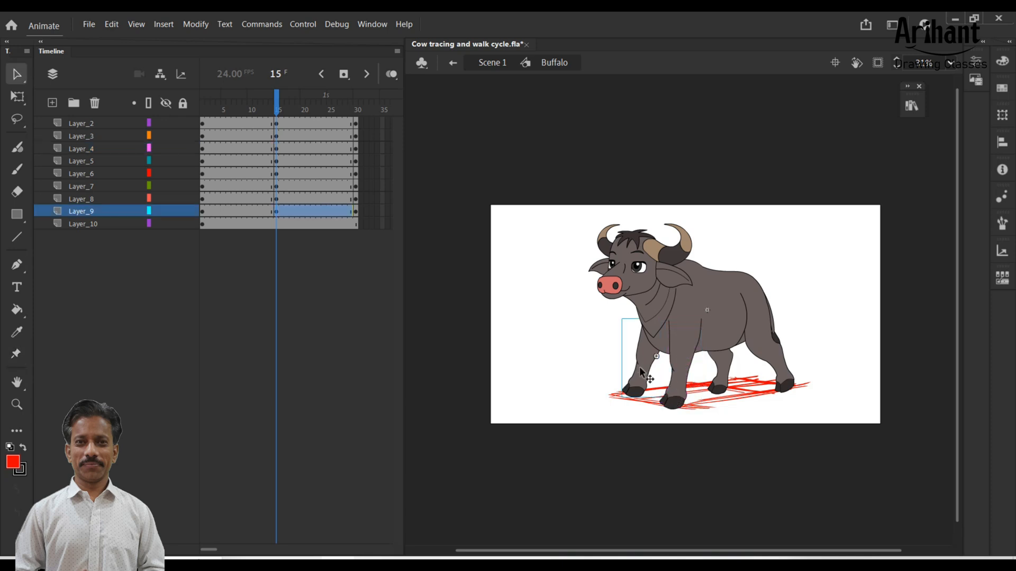
pyautogui.moveTo(661, 398); pyautogui.dragTo(681, 396)
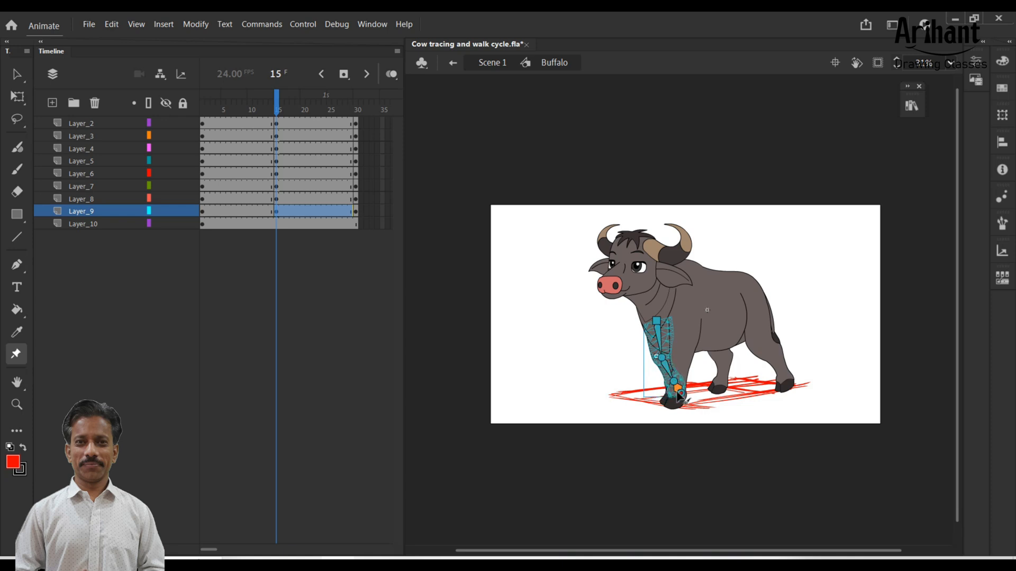
pyautogui.moveTo(661, 357); pyautogui.dragTo(694, 368)
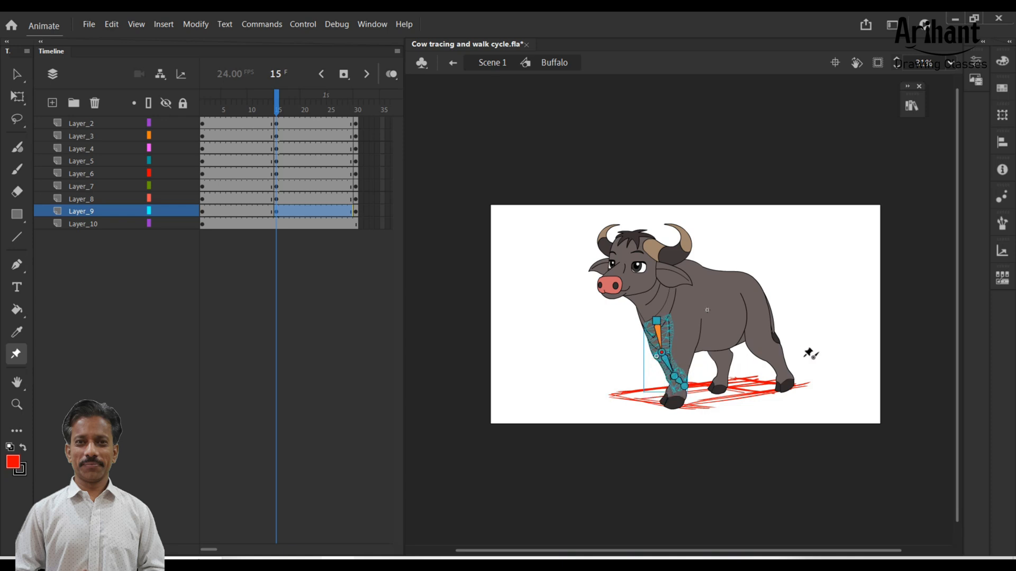
# Pose the hind legs at frame 15 with Asset Warp, moving the near hoof on Layer_3 forward and the far hoof on Layer_8 backward
pyautogui.click(776, 357)
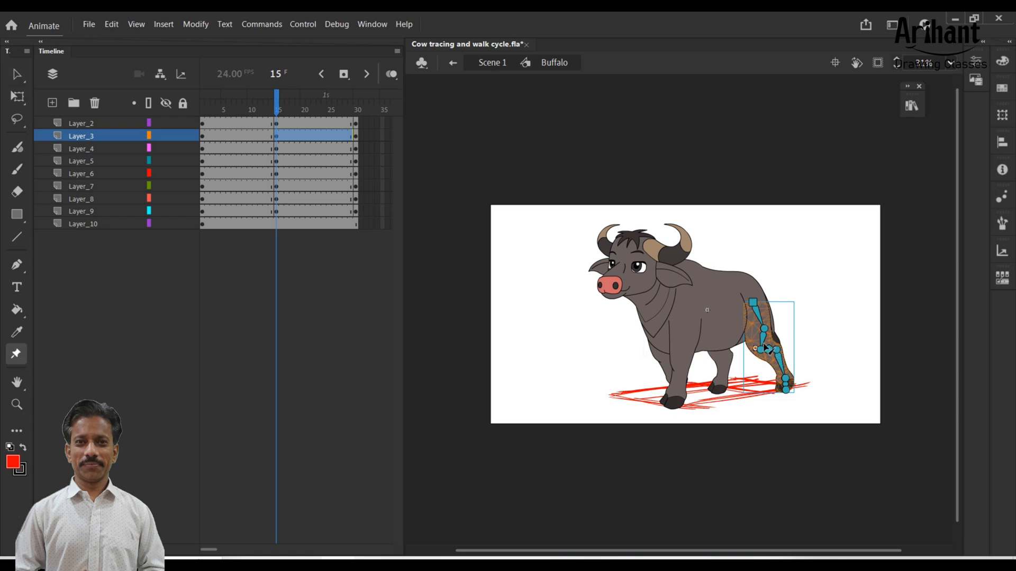
pyautogui.moveTo(761, 348); pyautogui.dragTo(740, 401)
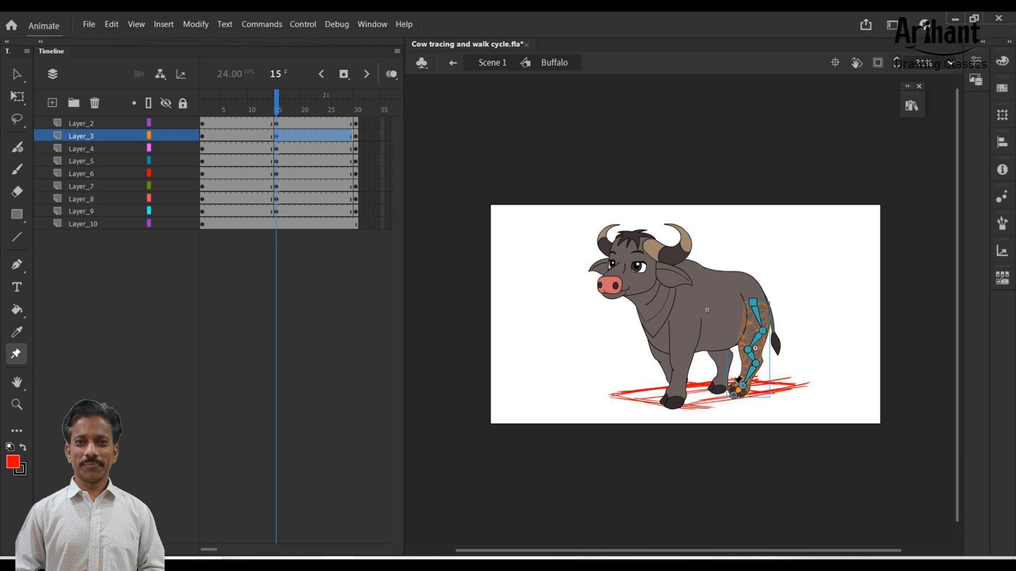
pyautogui.press('v')
pyautogui.click(725, 365)
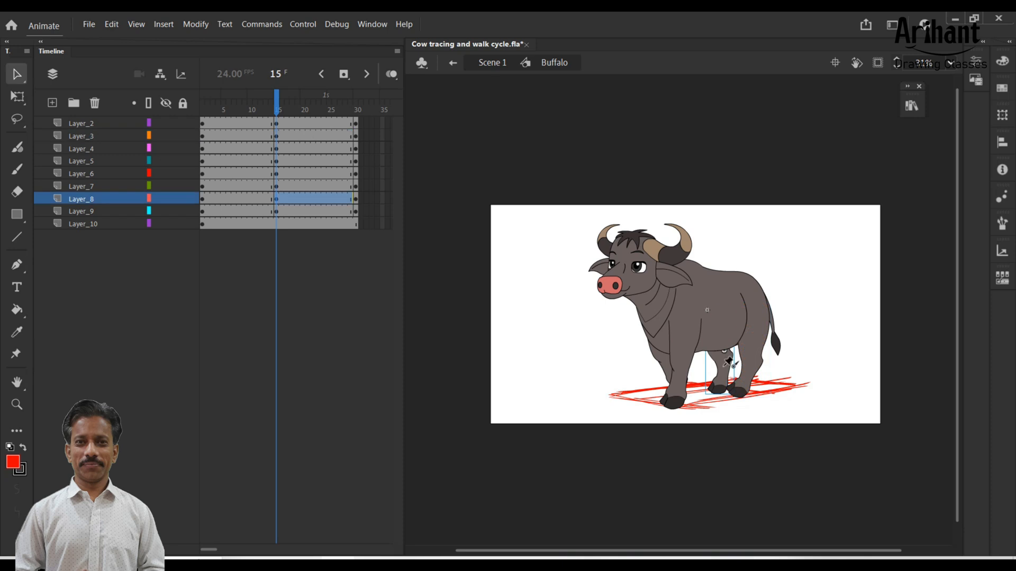
pyautogui.press('w')
pyautogui.moveTo(733, 391); pyautogui.dragTo(754, 373)
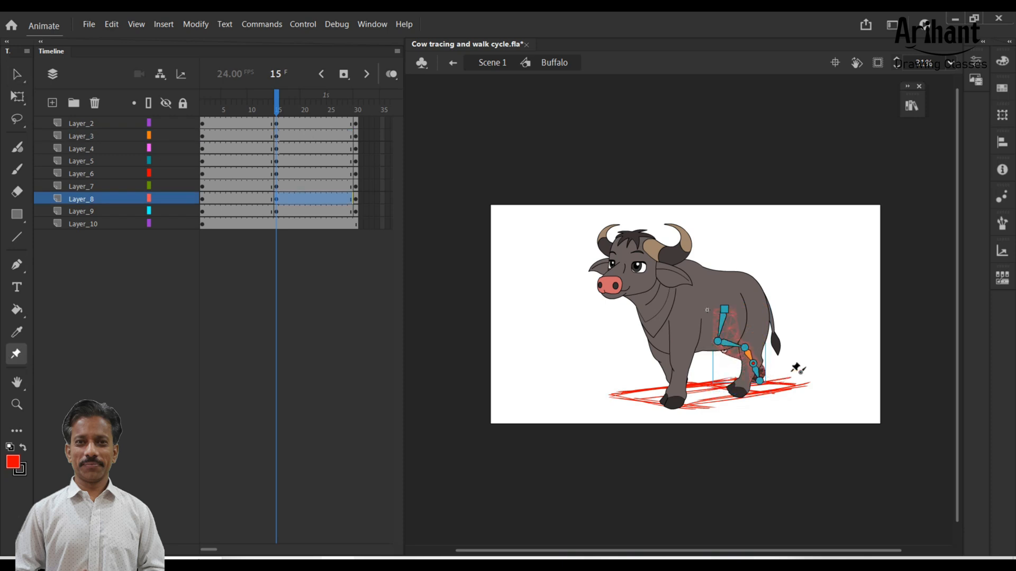
pyautogui.press('v')
# Refine the near hind hoof on Layer_3 at frame 15 with Asset Warp so that it sits on the red guide
pyautogui.moveTo(276, 99)
pyautogui.mouseDown()
pyautogui.moveTo(261, 99)
pyautogui.moveTo(286, 99)
pyautogui.moveTo(277, 98)
pyautogui.mouseUp()
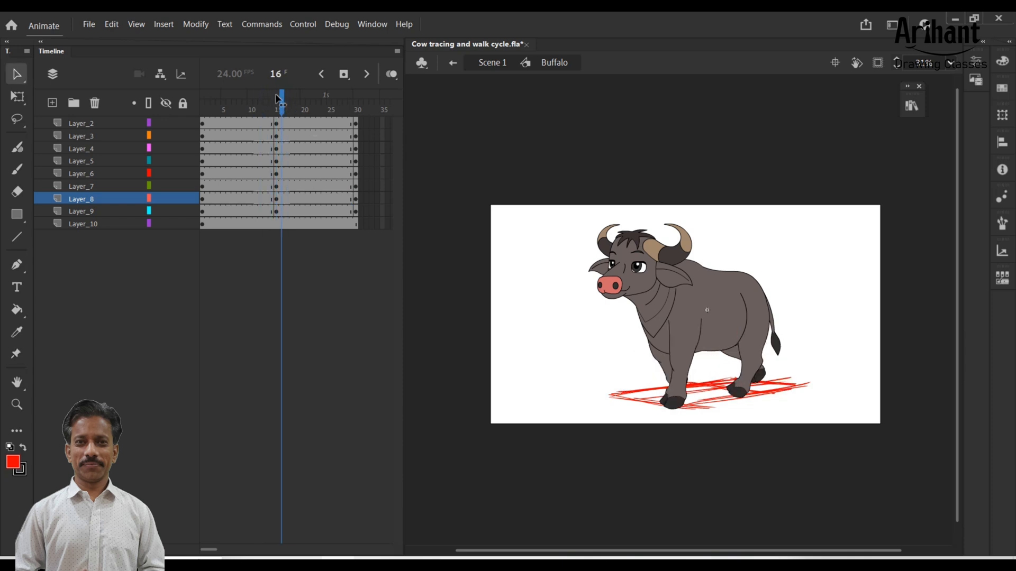
pyautogui.click(744, 392)
pyautogui.press('w')
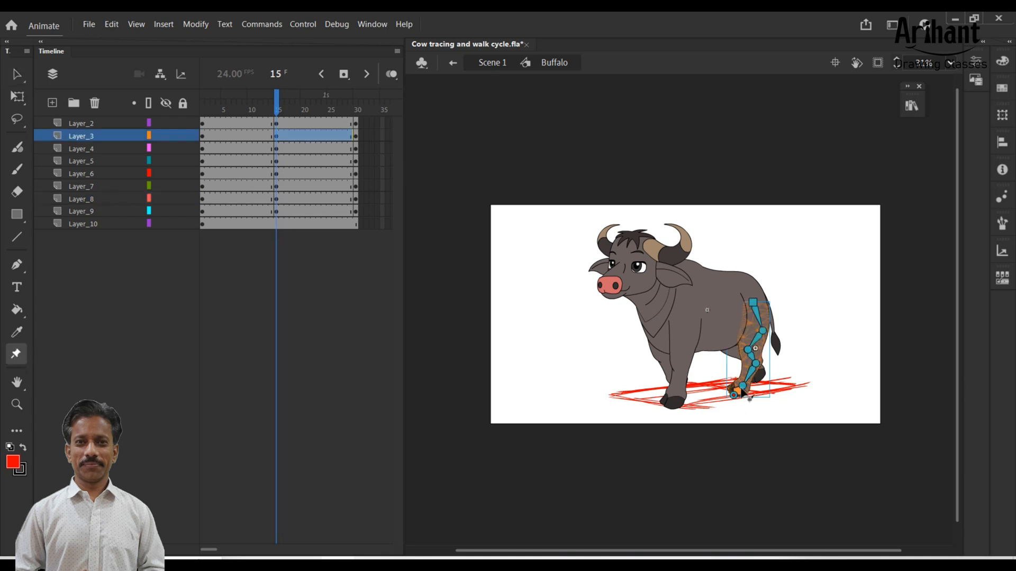
pyautogui.moveTo(743, 387); pyautogui.dragTo(735, 392)
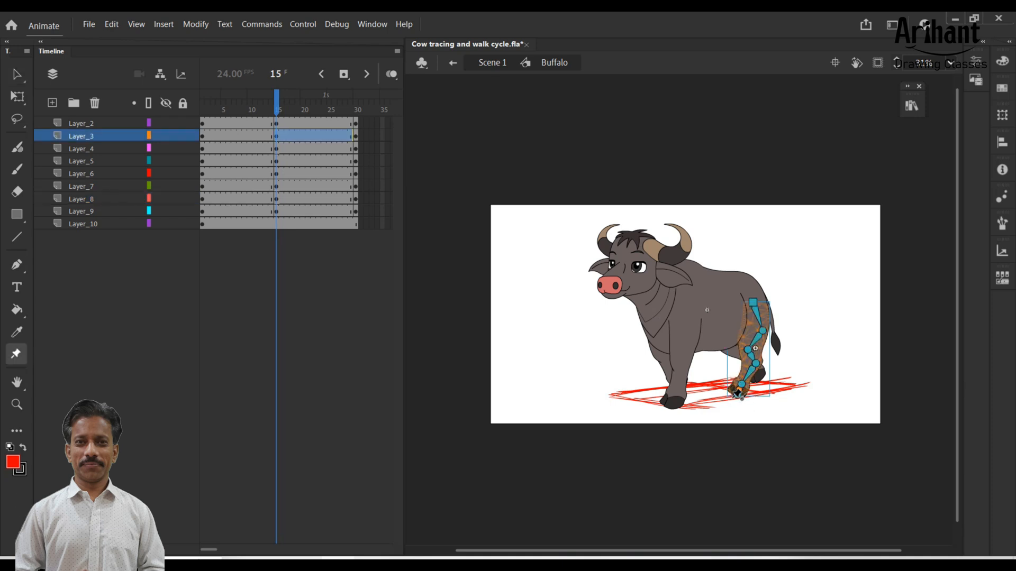
pyautogui.press('v')
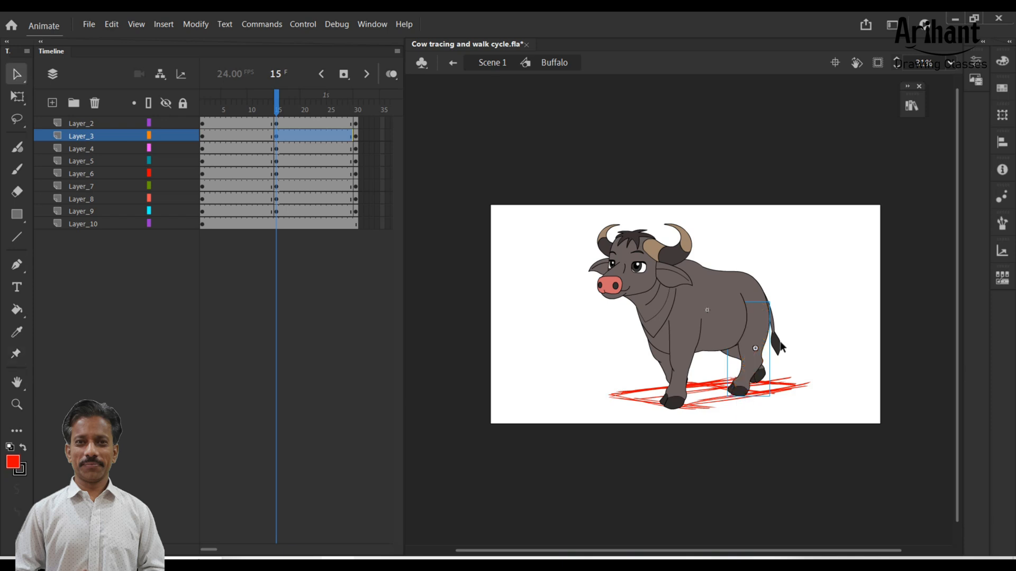
# Insert keyframes at frames 5 and 10 on Layer_2 through Layer_9
pyautogui.click(744, 326)
pyautogui.moveTo(231, 109)
pyautogui.mouseDown()
pyautogui.moveTo(239, 126)
pyautogui.moveTo(235, 109)
pyautogui.mouseUp()
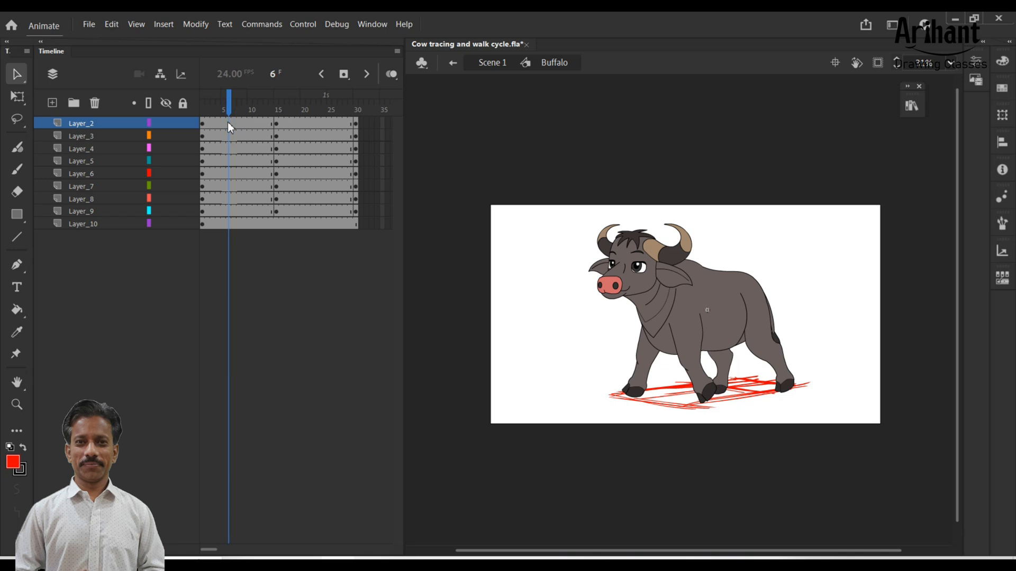
pyautogui.click(226, 121)
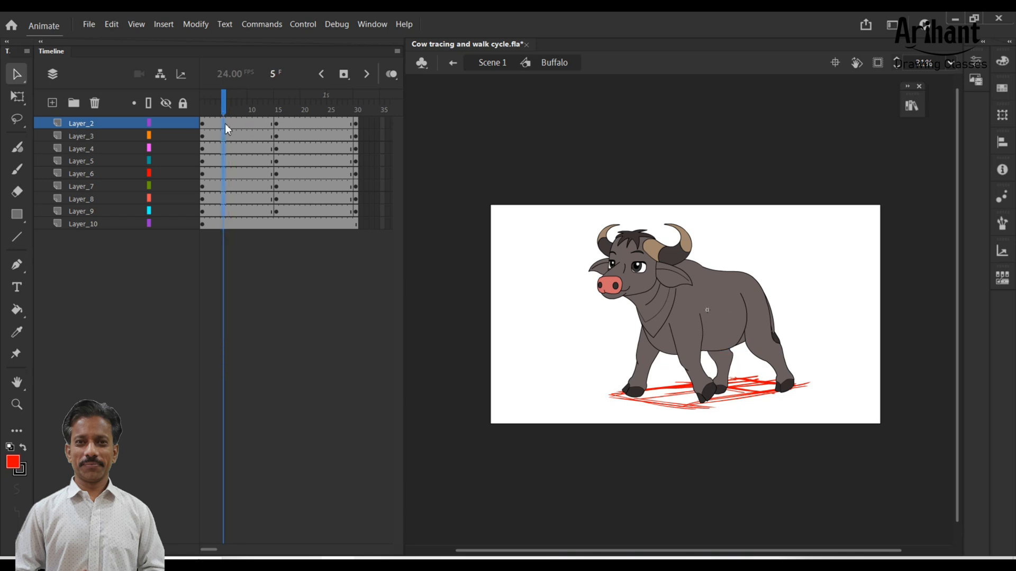
pyautogui.click(246, 213)
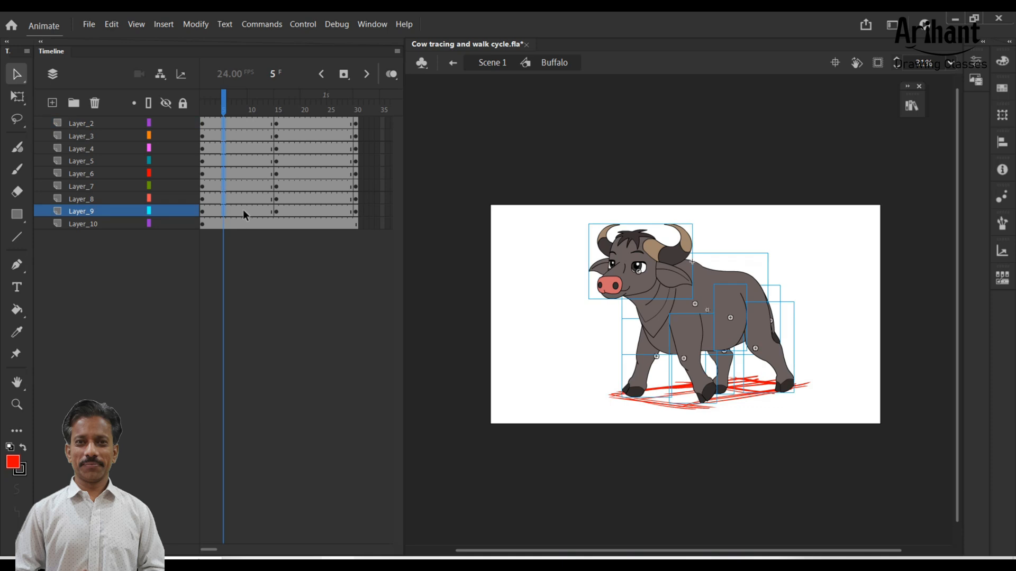
pyautogui.moveTo(244, 208); pyautogui.dragTo(249, 127)
pyautogui.click(250, 211)
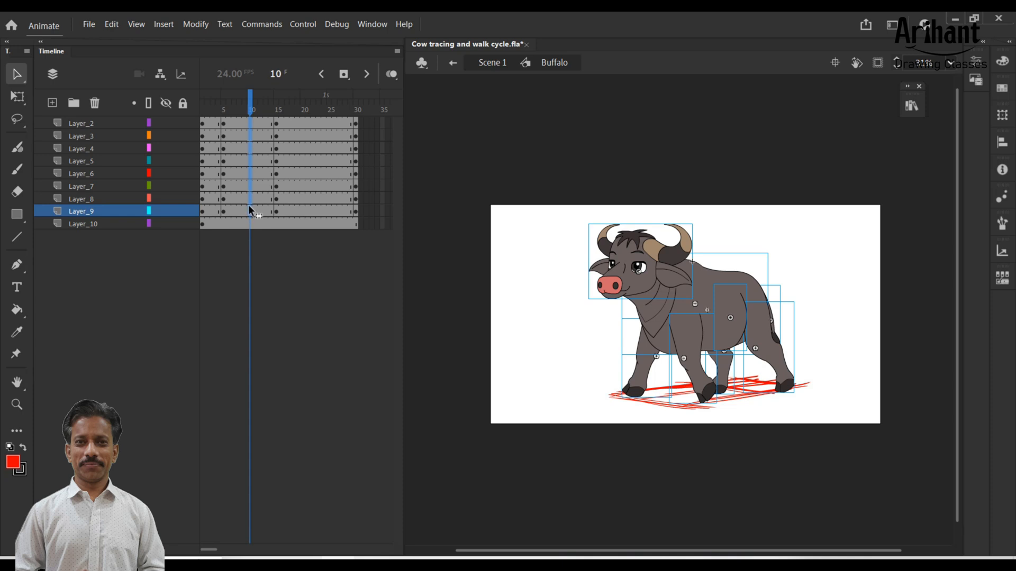
# Select all buffalo parts at frame 5 and nudge them down four times
pyautogui.moveTo(227, 105); pyautogui.dragTo(223, 104)
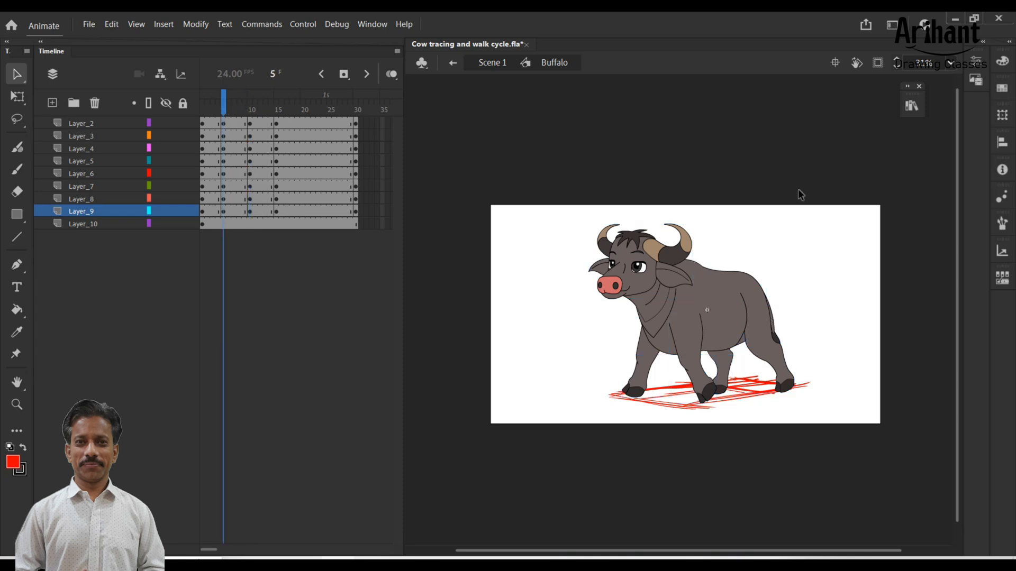
pyautogui.moveTo(806, 211); pyautogui.dragTo(612, 329)
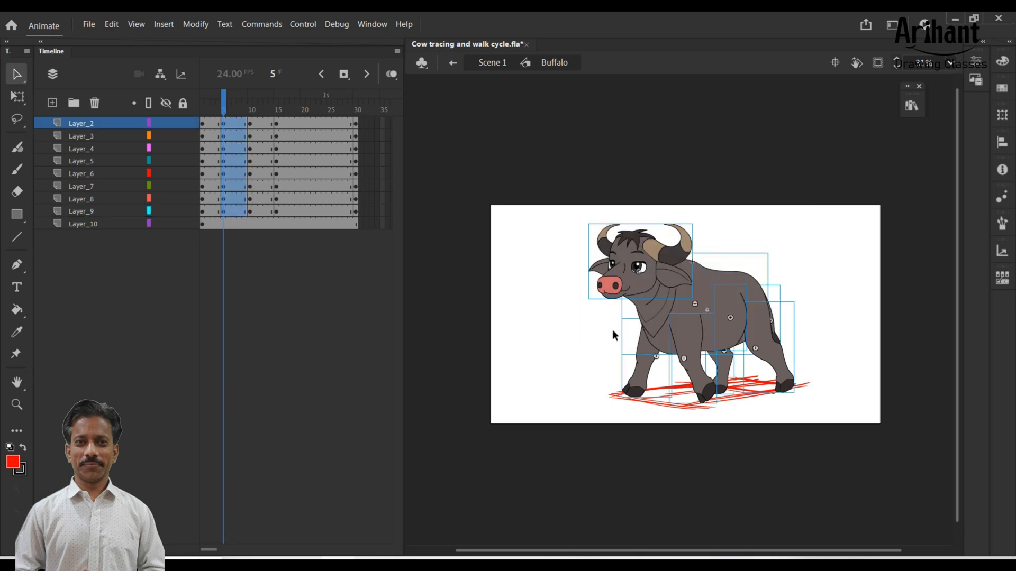
pyautogui.press('Down')
pyautogui.press('Down')
pyautogui.press('Down')
pyautogui.press('Down')
# Insert keyframes at frames 20 and 25 on Layer_2 through Layer_9
pyautogui.click(302, 123)
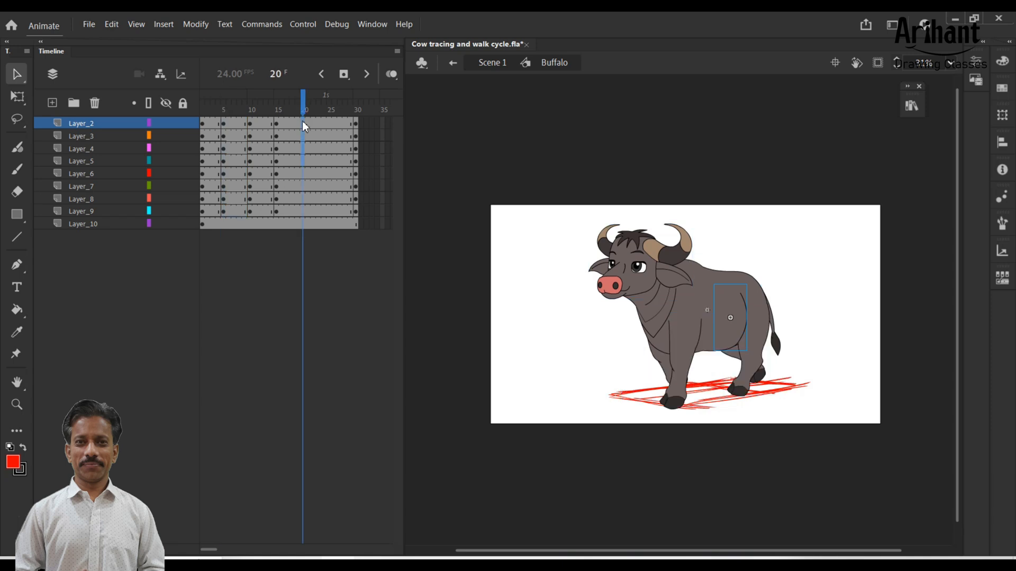
pyautogui.click(303, 212)
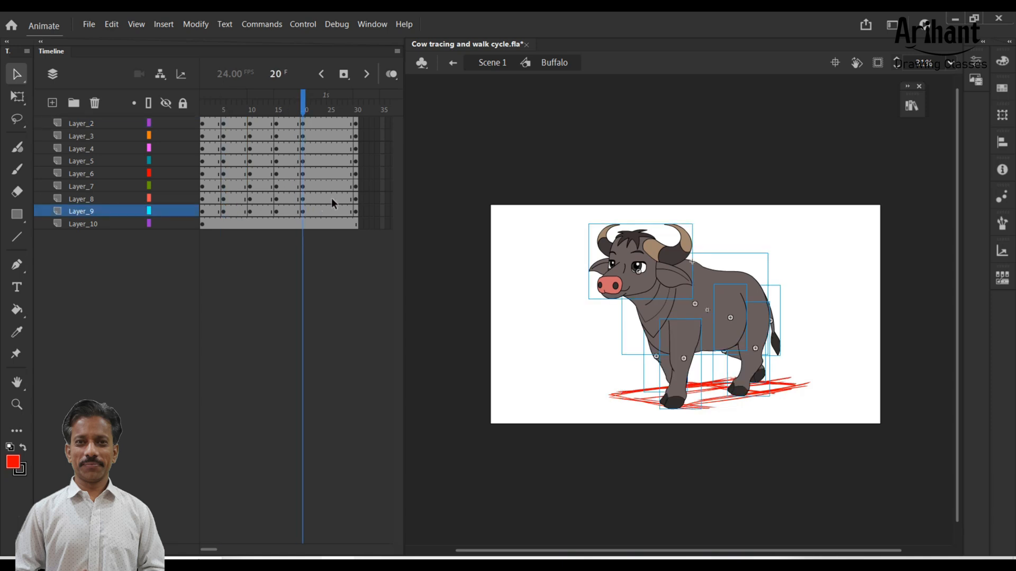
pyautogui.click(332, 199)
pyautogui.click(326, 210)
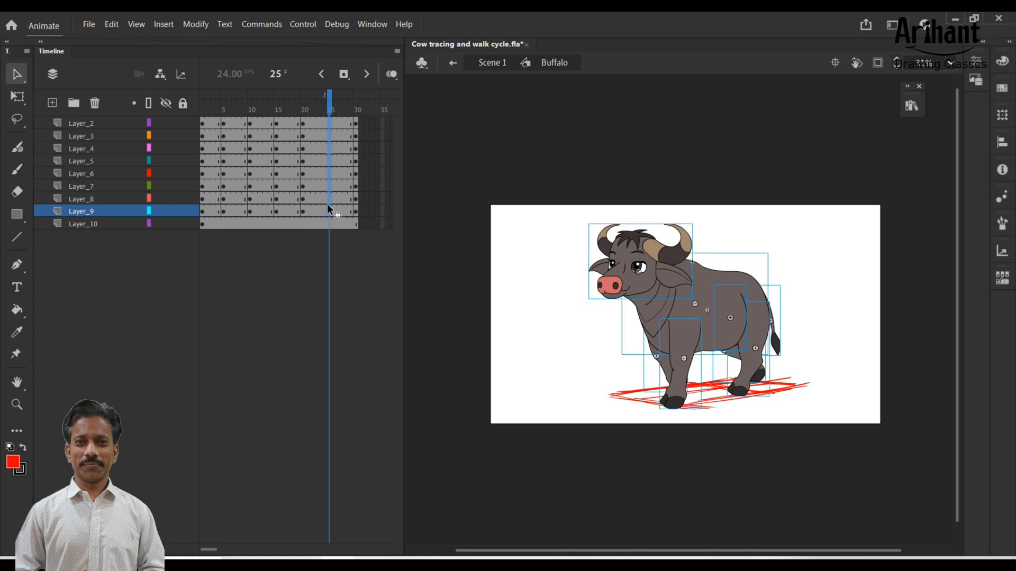
pyautogui.press('F6')
# Nudge all buffalo parts slightly down at frame 20 and four times up at frame 10
pyautogui.click(304, 108)
pyautogui.moveTo(805, 200)
pyautogui.mouseDown()
pyautogui.moveTo(565, 365)
pyautogui.moveTo(805, 202)
pyautogui.mouseUp()
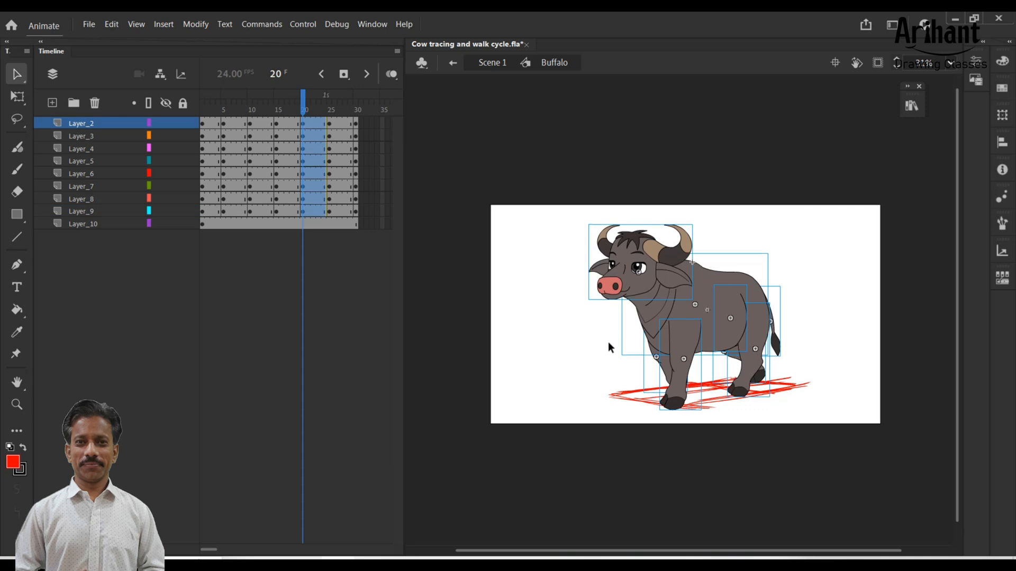
pyautogui.click(250, 106)
pyautogui.moveTo(563, 389); pyautogui.dragTo(795, 204)
pyautogui.moveTo(730, 278); pyautogui.dragTo(611, 354)
pyautogui.press('Up')
pyautogui.press('Up')
pyautogui.press('Up')
pyautogui.press('Up')
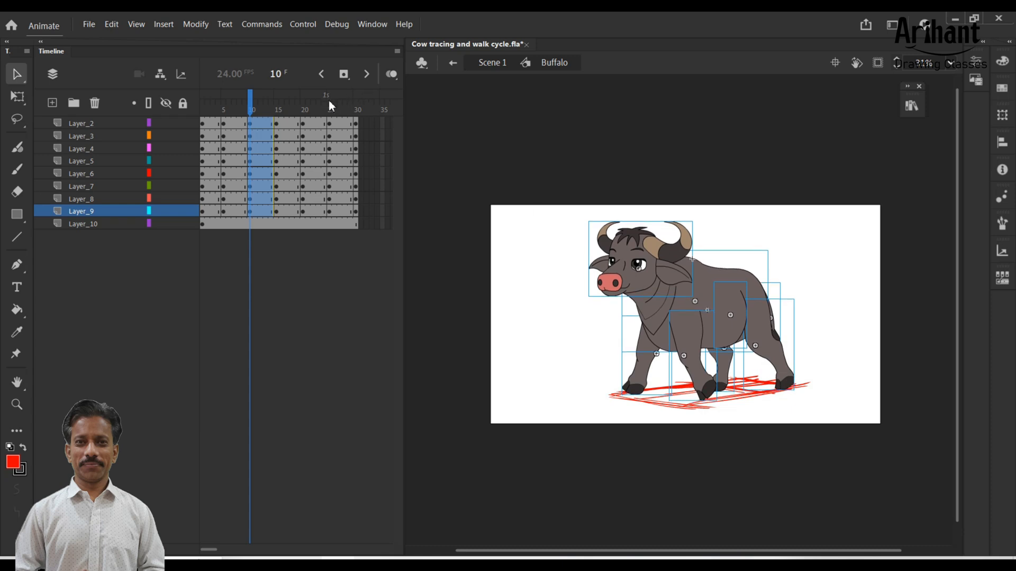
# Select all buffalo parts at frame 25 and nudge them up four times
pyautogui.click(329, 100)
pyautogui.moveTo(839, 217); pyautogui.dragTo(624, 355)
pyautogui.press('Up')
pyautogui.press('Up')
pyautogui.press('Up')
pyautogui.press('Up')
# Play the timeline from frame 10 to check the body's up-and-down motion
pyautogui.click(250, 109)
pyautogui.press('Return')
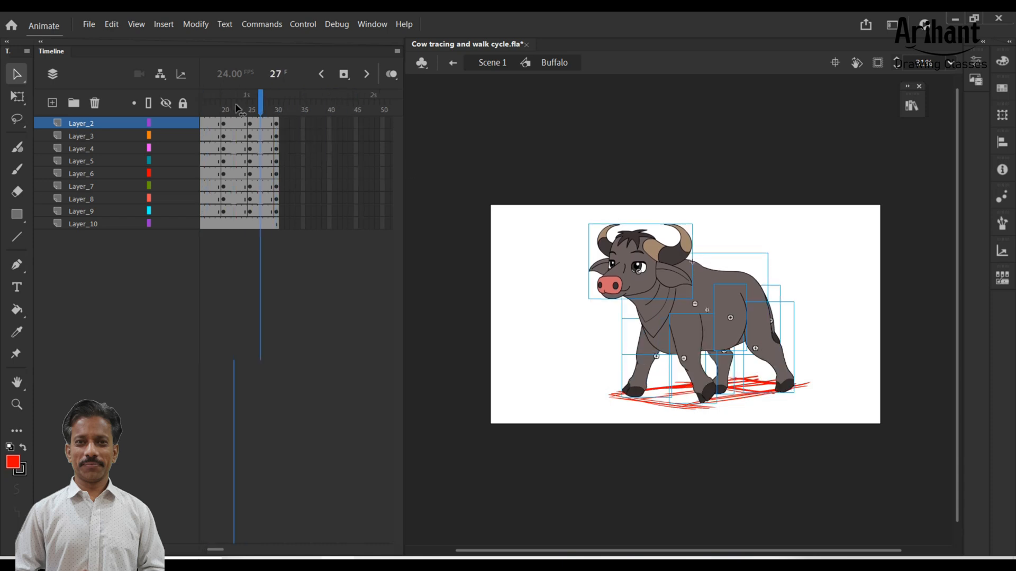
# Turn on Onion Skin at frame 5, widening the timeline to reach it, and extend the onion range to frame 16
pyautogui.click(225, 110)
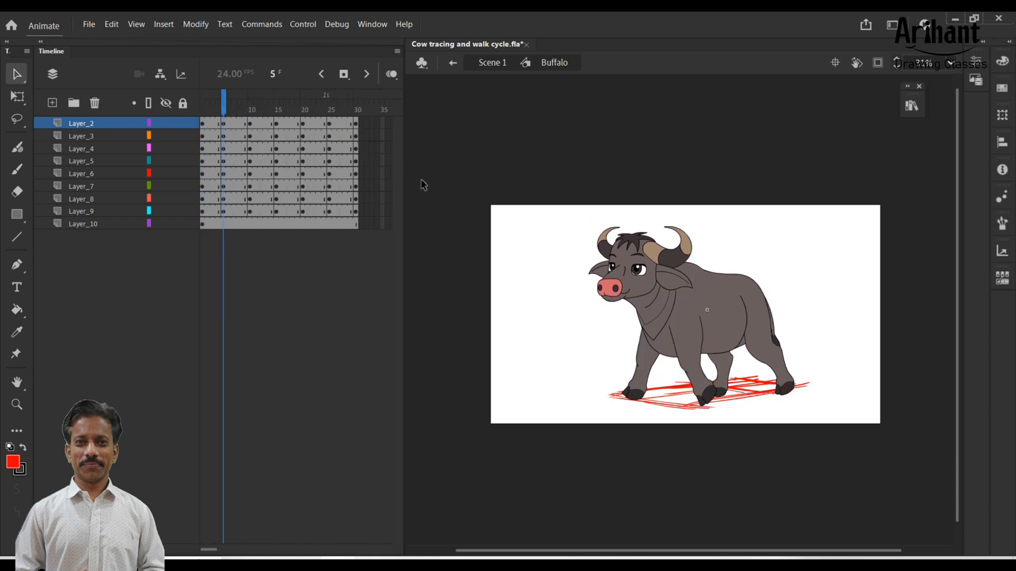
pyautogui.click(639, 373)
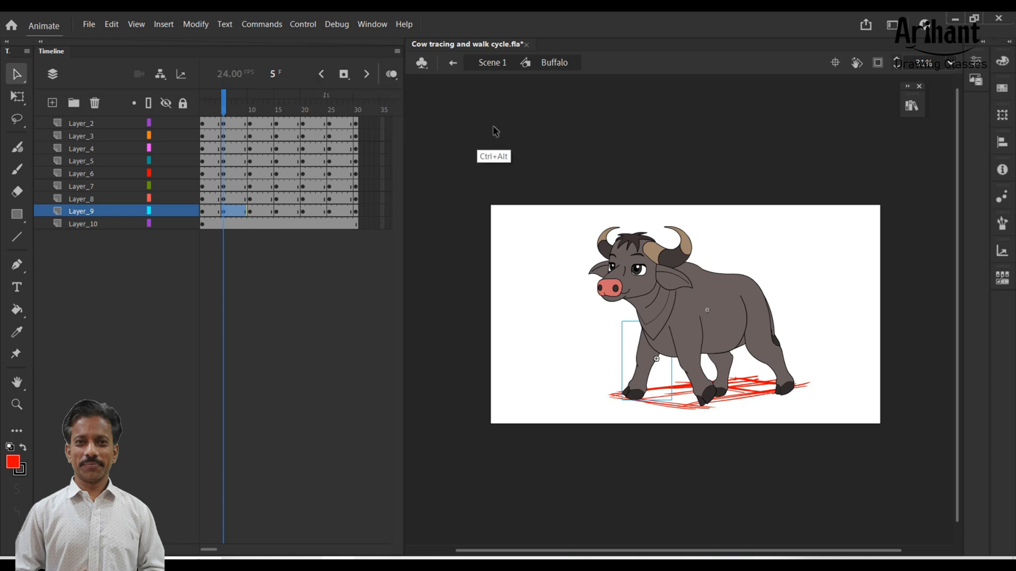
pyautogui.moveTo(210, 107); pyautogui.dragTo(188, 115)
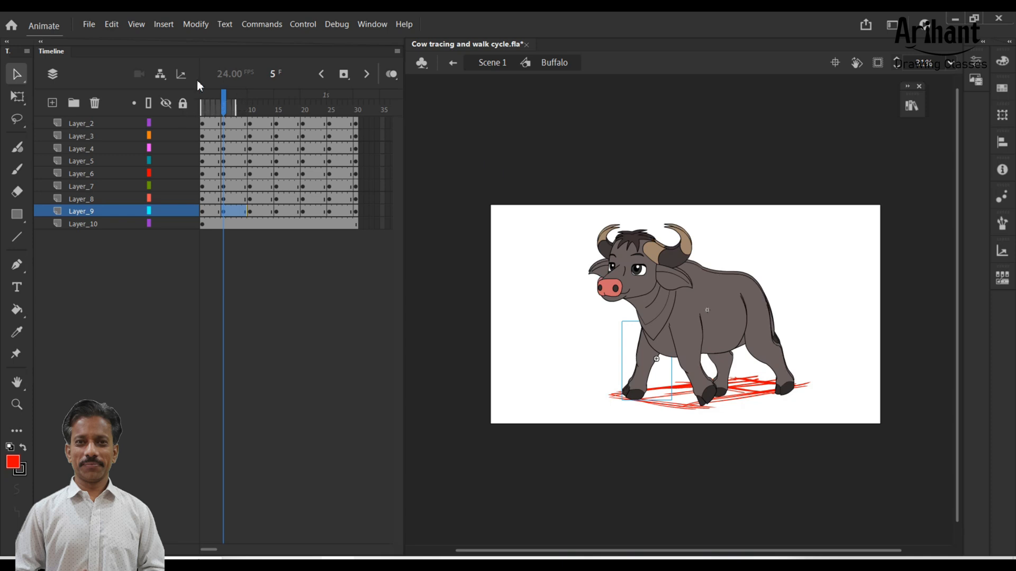
pyautogui.moveTo(405, 104); pyautogui.dragTo(484, 105)
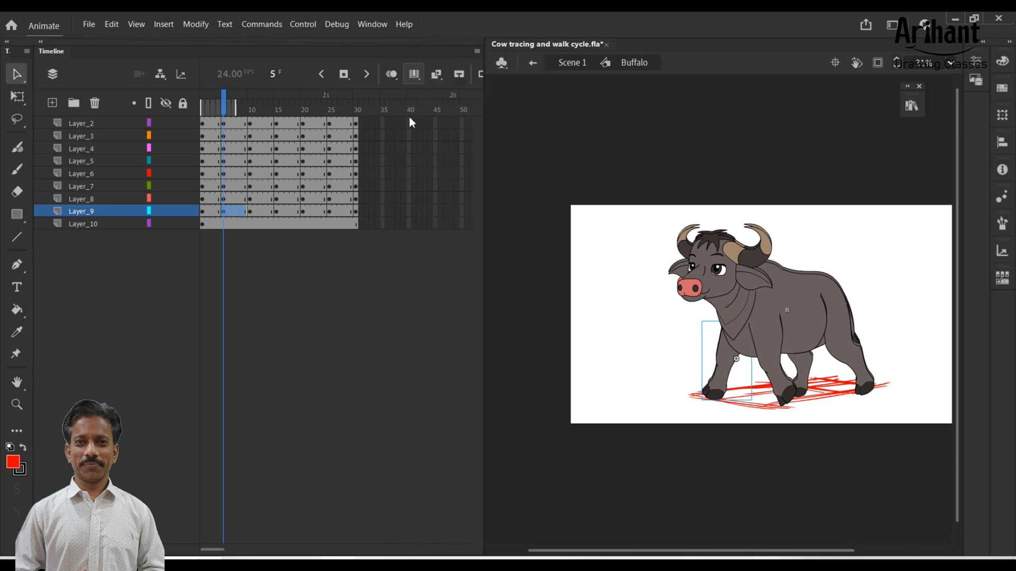
pyautogui.click(392, 75)
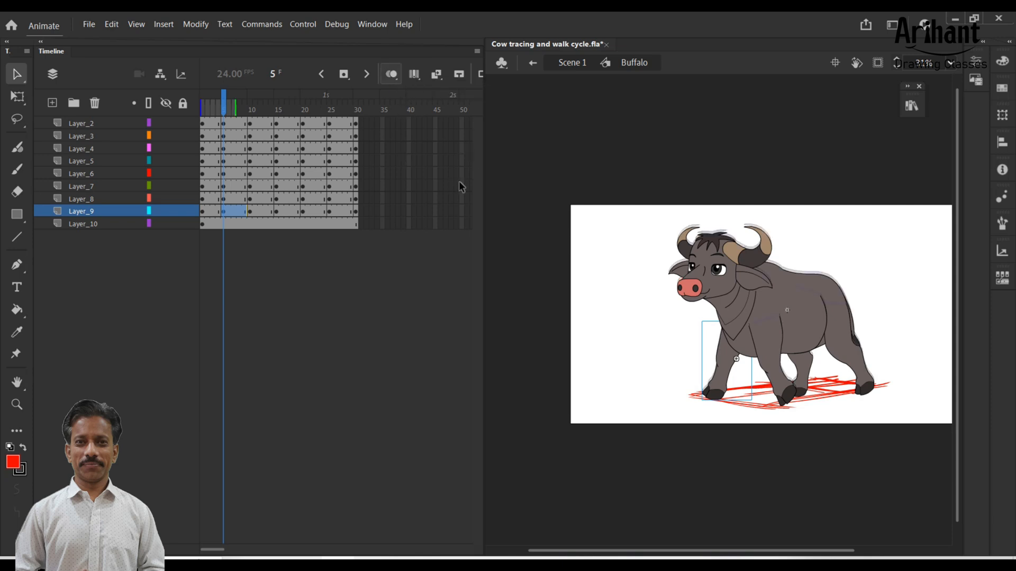
pyautogui.moveTo(235, 107); pyautogui.dragTo(283, 106)
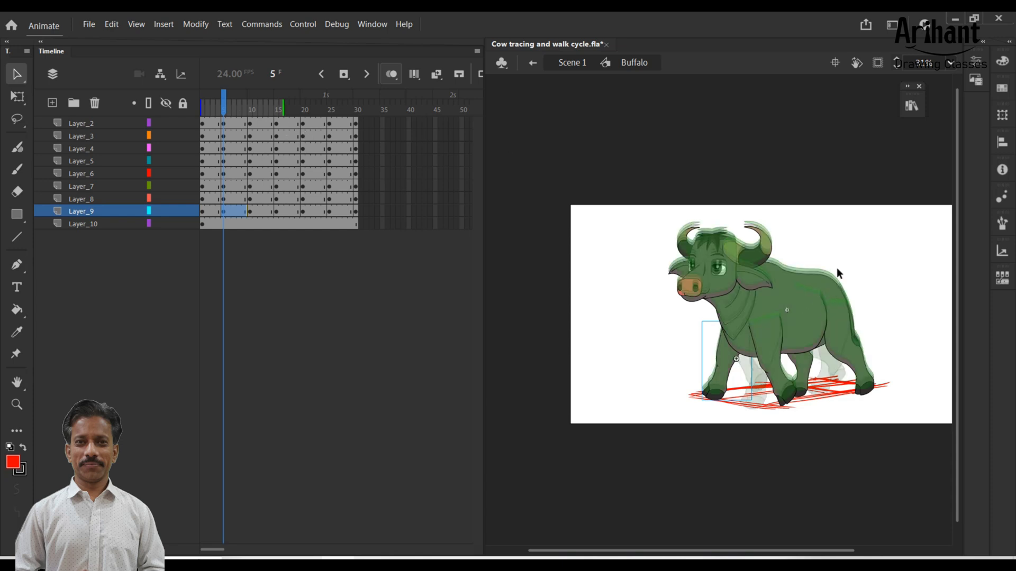
# Pose the far front leg on Layer_9 at frame 5 with Asset Warp, shifting its hoof slightly backward along the red guide
pyautogui.click(835, 194)
pyautogui.hotkey('ctrl', '=')
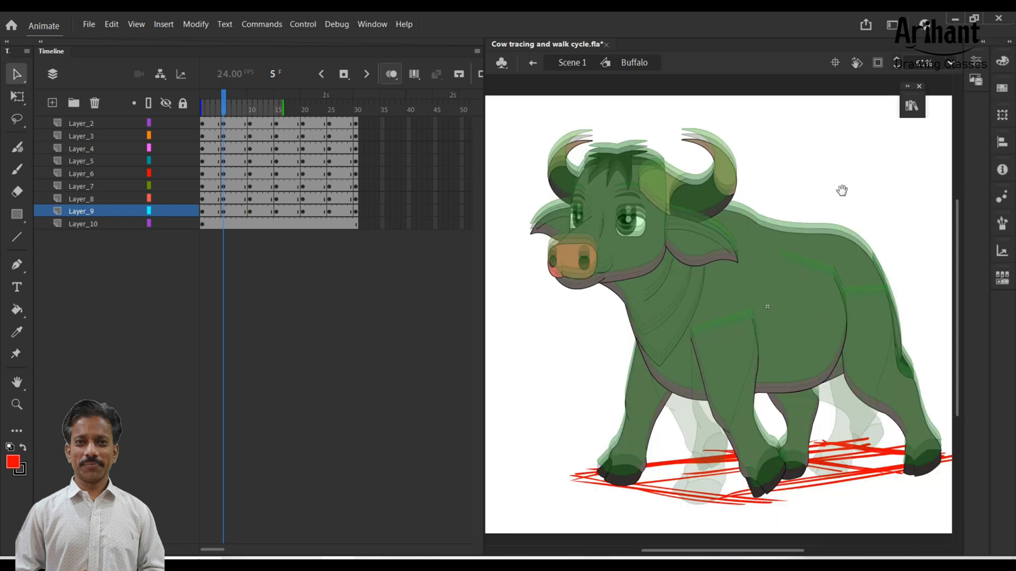
pyautogui.moveTo(841, 191); pyautogui.dragTo(833, 165)
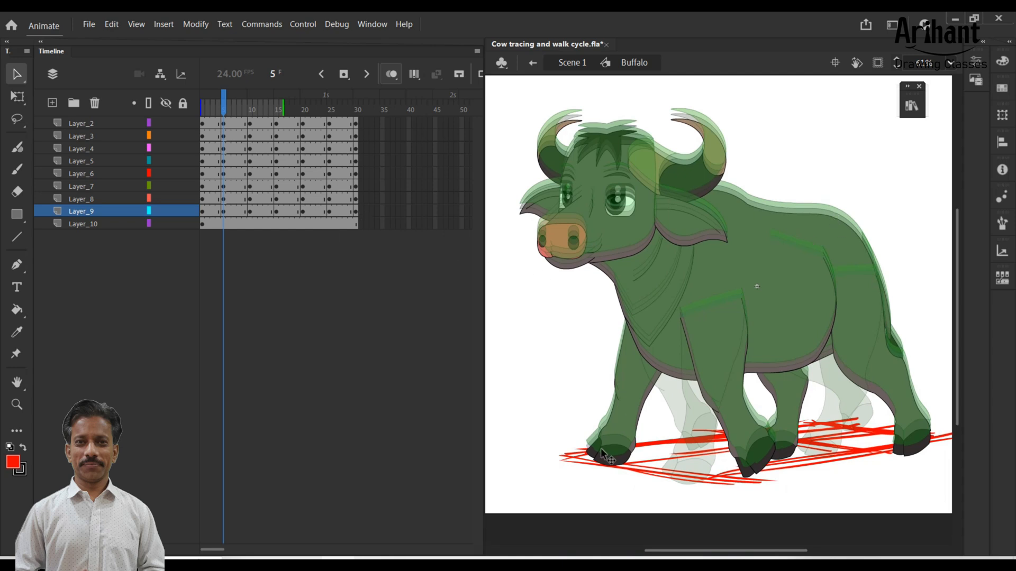
pyautogui.click(622, 419)
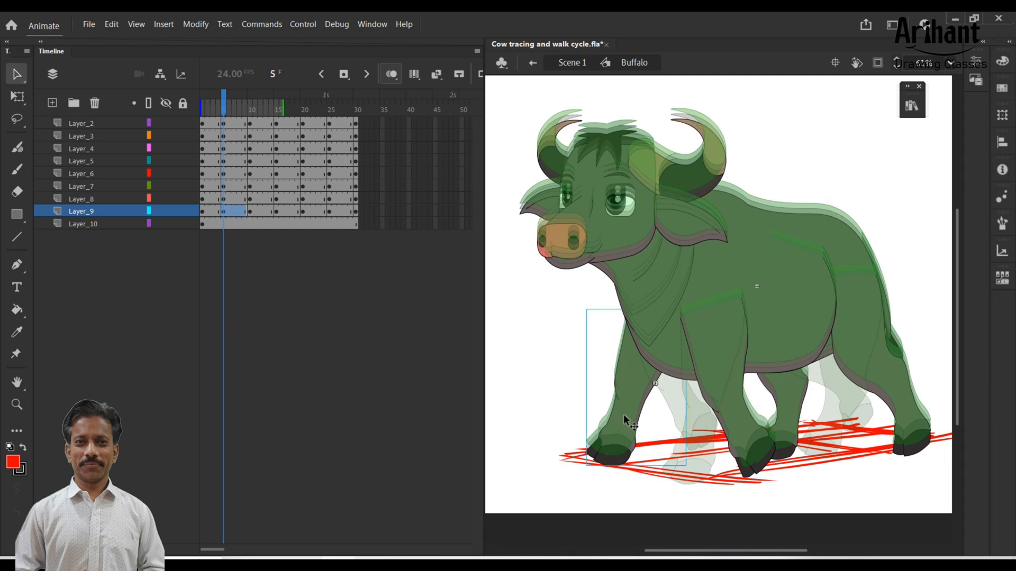
pyautogui.press('w')
pyautogui.moveTo(631, 384); pyautogui.dragTo(640, 385)
pyautogui.moveTo(638, 437); pyautogui.dragTo(633, 460)
pyautogui.moveTo(640, 383); pyautogui.dragTo(630, 384)
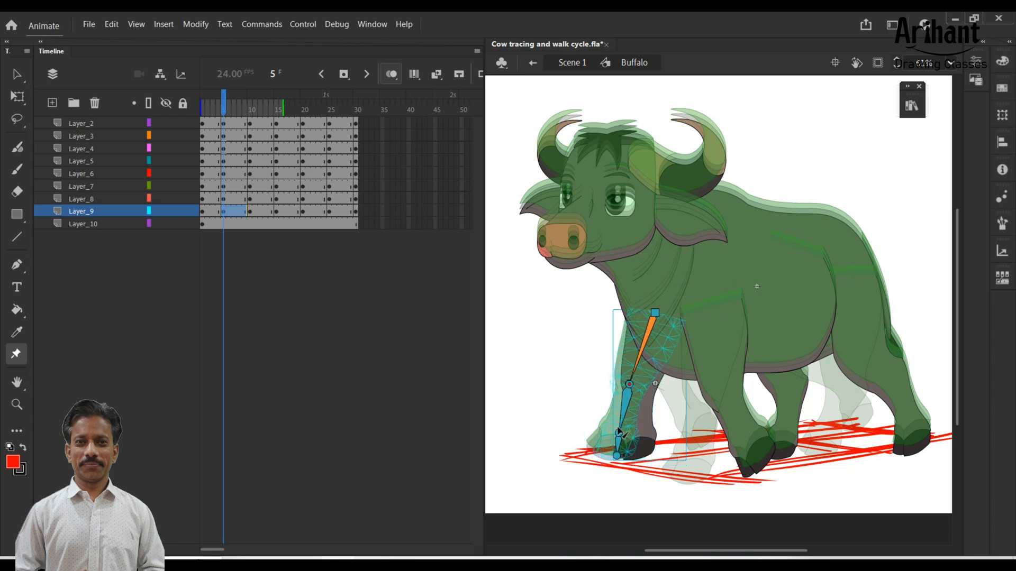
pyautogui.moveTo(621, 431); pyautogui.dragTo(628, 453)
# Bend the near front leg on Layer_4 at frame 5 with Asset Warp so that its hoof lifts off the ground
pyautogui.click(730, 385)
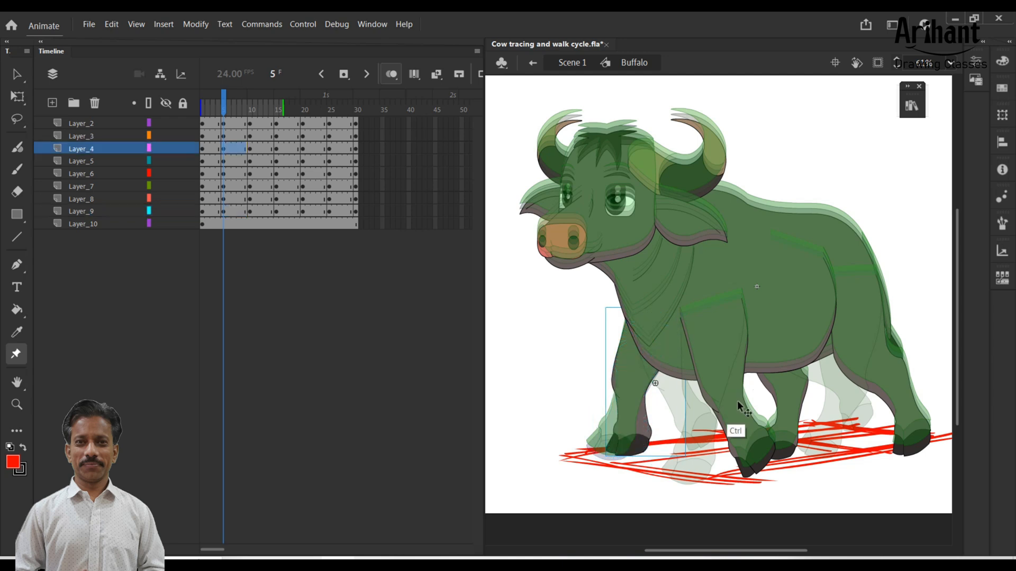
pyautogui.moveTo(725, 405); pyautogui.dragTo(766, 435)
pyautogui.moveTo(713, 390); pyautogui.dragTo(709, 390)
pyautogui.press('v')
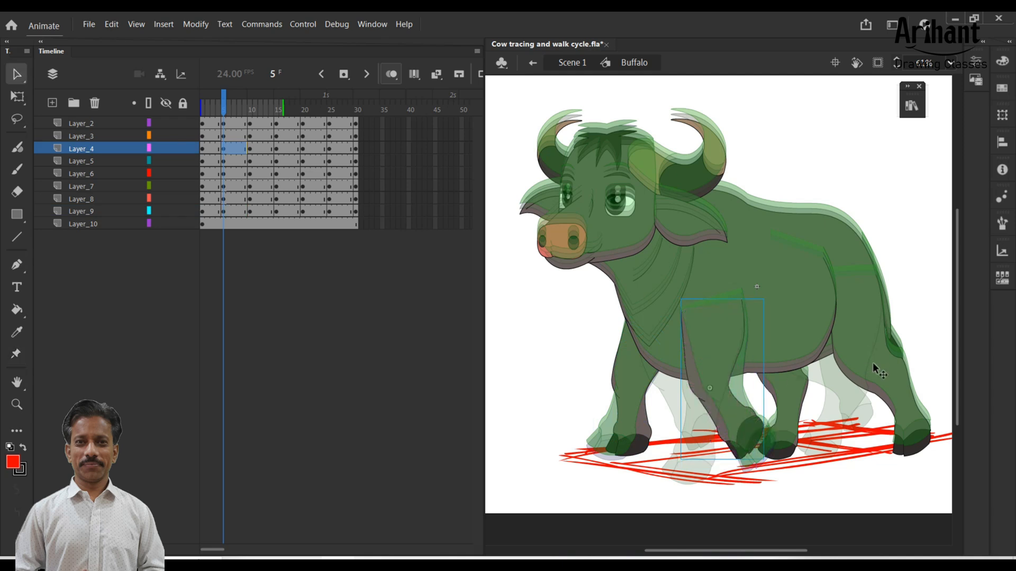
# Bend the near hind leg on Layer_3 at frame 5 with Asset Warp so that its hoof lifts off the ground
pyautogui.click(877, 370)
pyautogui.press('w')
pyautogui.moveTo(871, 329); pyautogui.dragTo(922, 401)
pyautogui.moveTo(922, 401); pyautogui.dragTo(904, 424)
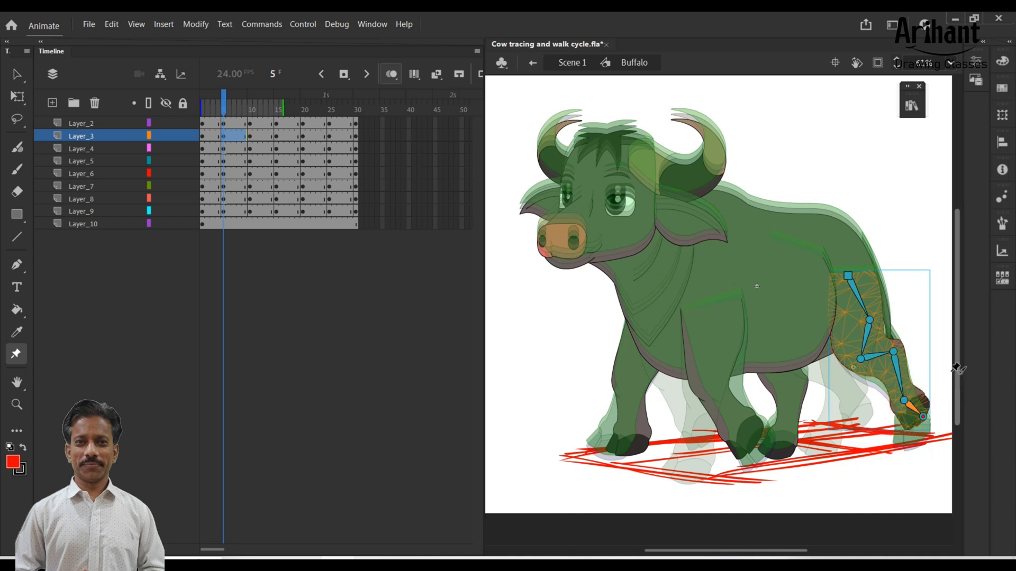
# Pose the far hind leg on Layer_8 at frame 5 with Asset Warp, shifting its hoof slightly backward along the red guide
pyautogui.click(792, 398)
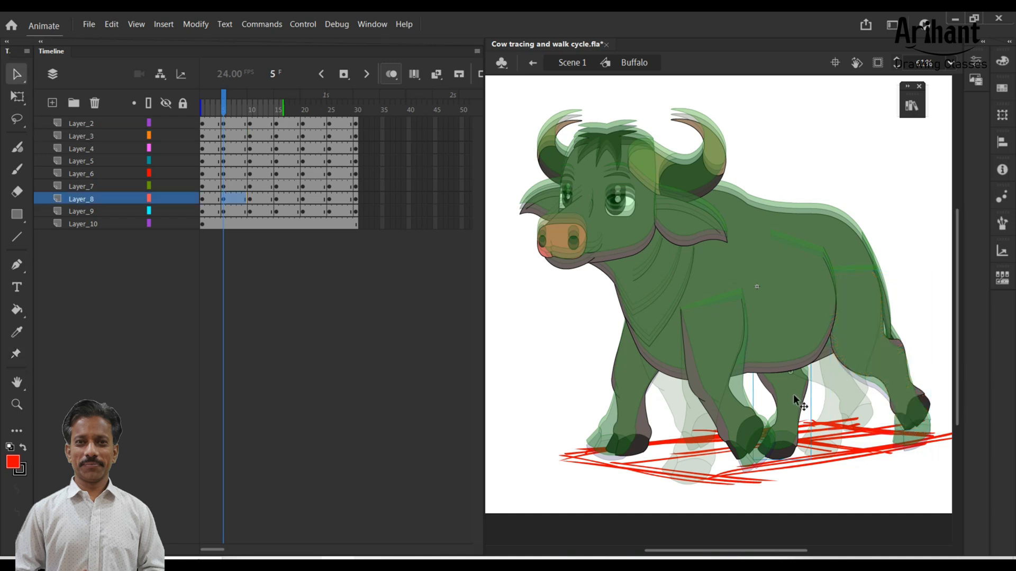
pyautogui.moveTo(761, 353); pyautogui.dragTo(803, 375)
pyautogui.click(800, 412)
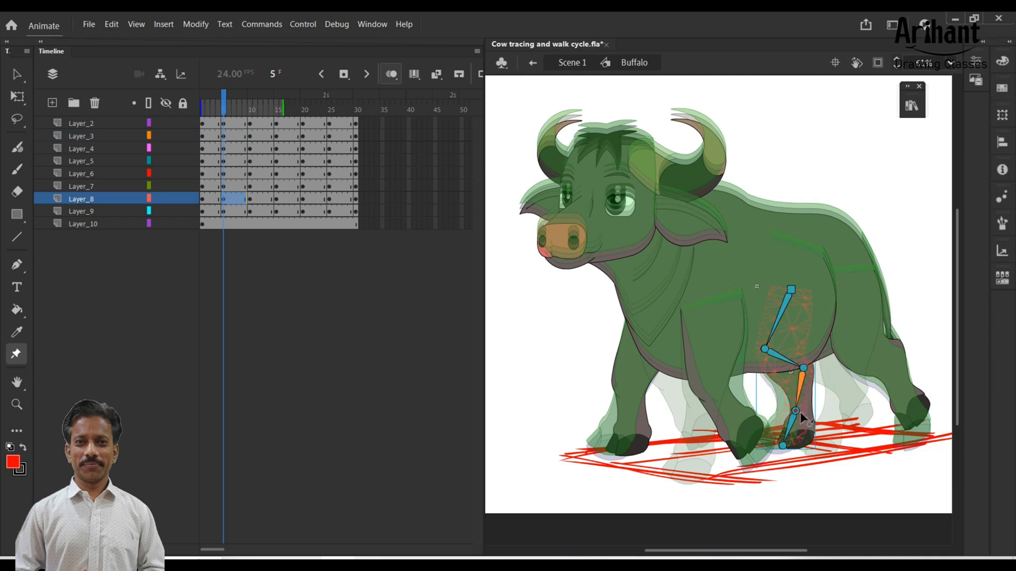
pyautogui.moveTo(790, 449)
pyautogui.mouseDown()
pyautogui.moveTo(782, 444)
pyautogui.moveTo(801, 433)
pyautogui.mouseUp()
pyautogui.click(795, 411)
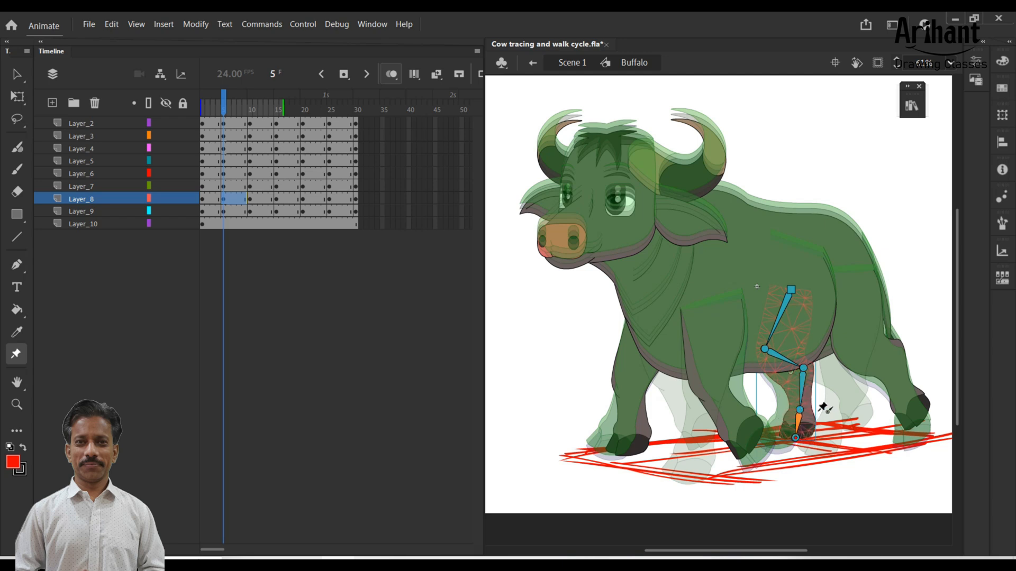
# Step back and forth through the frames between 1 and 6 to check the legs' motion between the first two poses
pyautogui.press('v')
pyautogui.press(',')
pyautogui.press(',')
pyautogui.press(',')
pyautogui.press(',')
pyautogui.press('.')
pyautogui.press('.')
pyautogui.press('.')
pyautogui.press('.')
pyautogui.press('.')
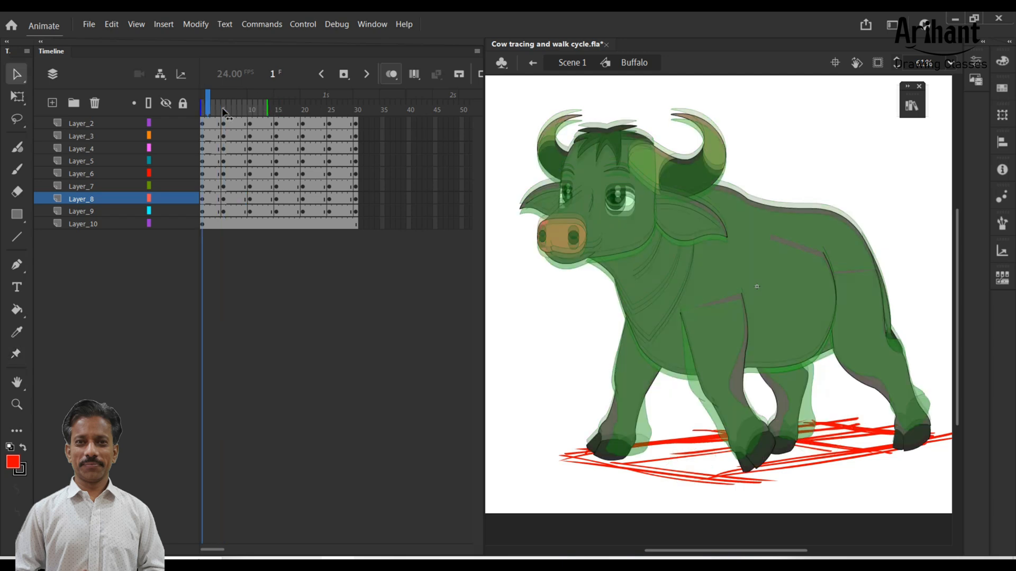
pyautogui.press(',')
pyautogui.press(',')
pyautogui.press(',')
pyautogui.press(',')
pyautogui.press(',')
pyautogui.press('.')
pyautogui.press('.')
pyautogui.press('.')
pyautogui.press('.')
pyautogui.press('.')
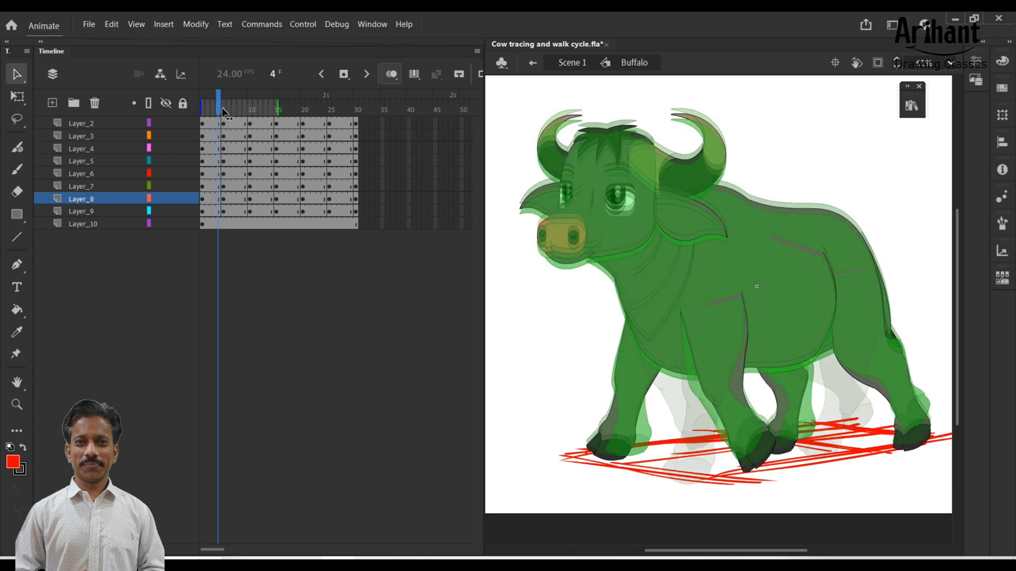
# Refine the far hind leg on Layer_8 at frame 6, nudging its lower joints slightly backward
pyautogui.click(802, 405)
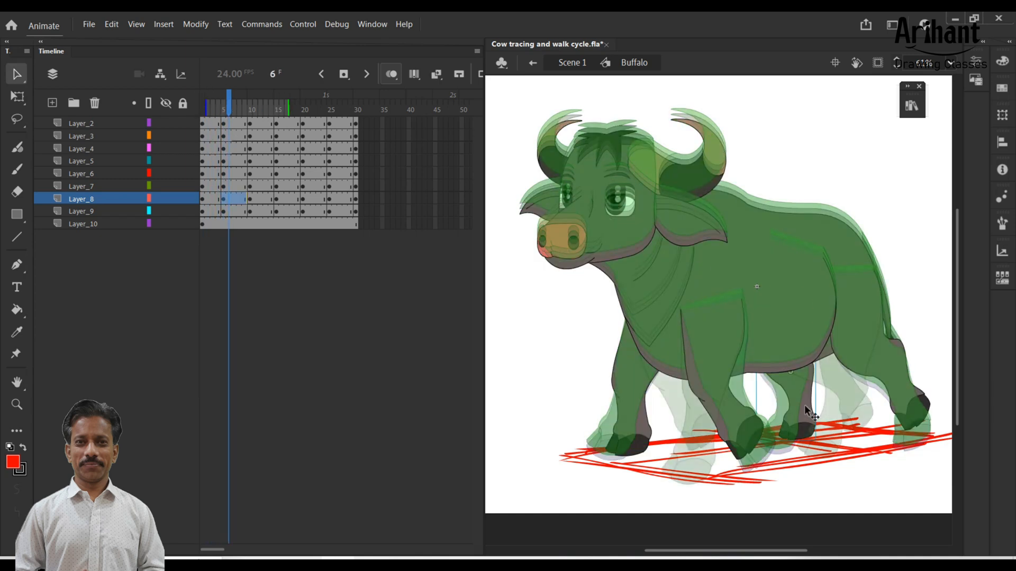
pyautogui.press('w')
pyautogui.moveTo(802, 368); pyautogui.dragTo(803, 369)
pyautogui.moveTo(802, 410); pyautogui.dragTo(804, 412)
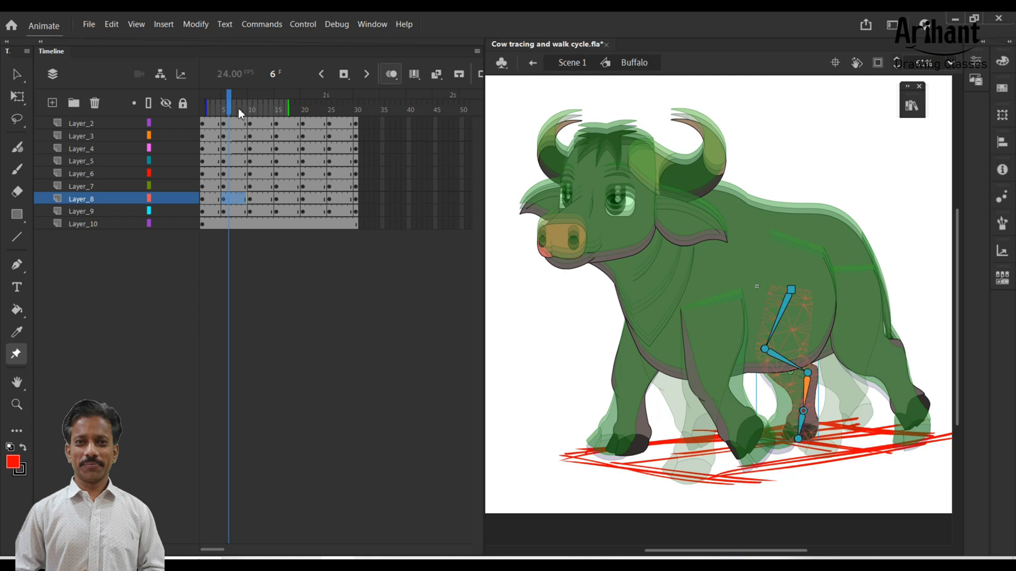
# Adjust the far hind leg's lower joints on Layer_8 at frame 1, pulling them slightly forward
pyautogui.moveTo(229, 108); pyautogui.dragTo(202, 108)
pyautogui.click(789, 420)
pyautogui.moveTo(787, 420); pyautogui.dragTo(784, 417)
pyautogui.moveTo(798, 377); pyautogui.dragTo(797, 376)
pyautogui.press('v')
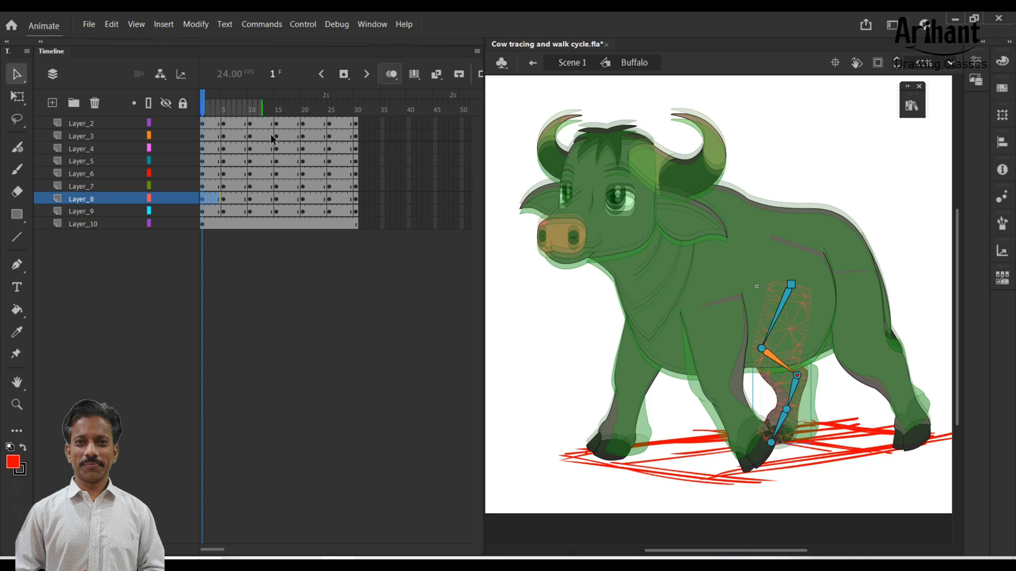
# Pose the far front leg on Layer_9 at frame 10 with Asset Warp, swinging it backward beneath the chest along the guide
pyautogui.moveTo(215, 97); pyautogui.dragTo(205, 95)
pyautogui.press('.')
pyautogui.press('.')
pyautogui.press('.')
pyautogui.press('.')
pyautogui.press('.')
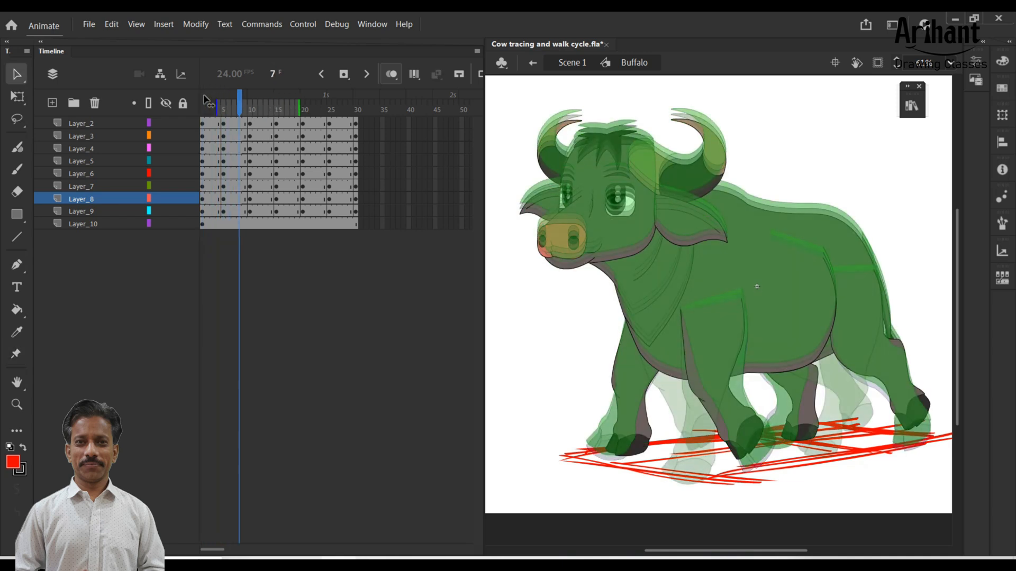
pyautogui.keyDown('ctrl'); pyautogui.click(629, 398); pyautogui.keyUp('ctrl')
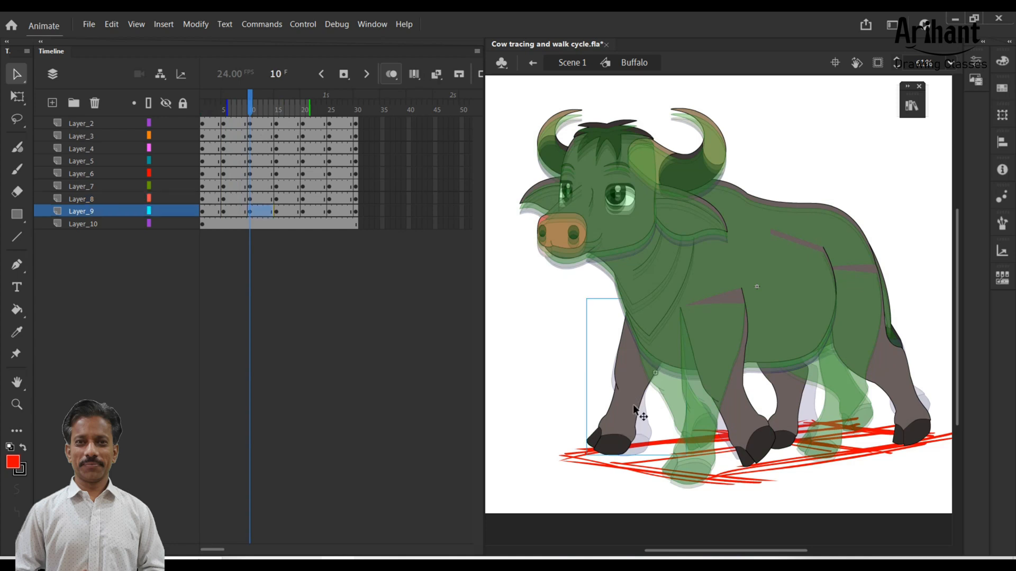
pyautogui.press('w')
pyautogui.moveTo(633, 375); pyautogui.dragTo(665, 372)
pyautogui.moveTo(671, 428); pyautogui.dragTo(679, 425)
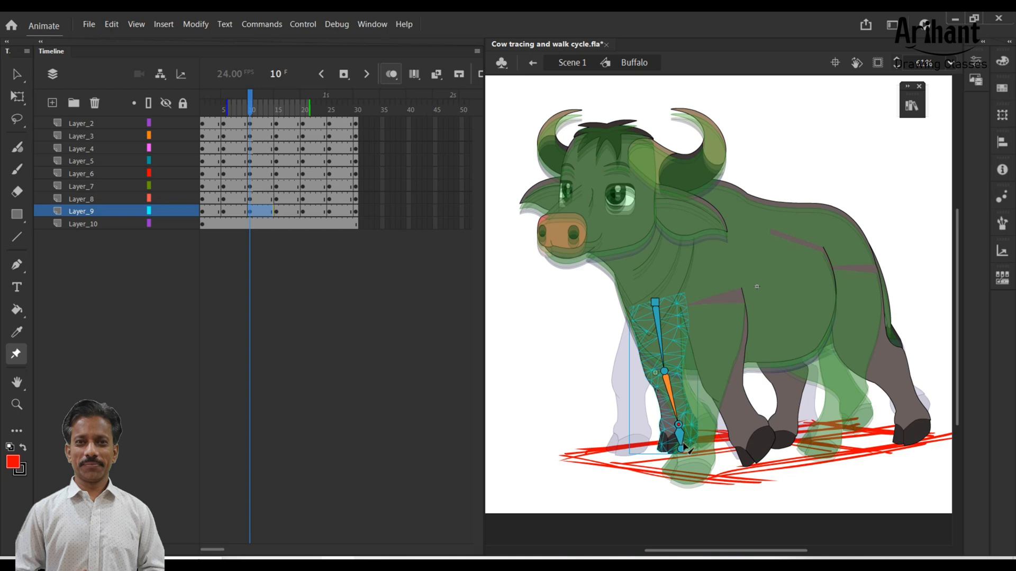
pyautogui.click(682, 444)
pyautogui.click(633, 334)
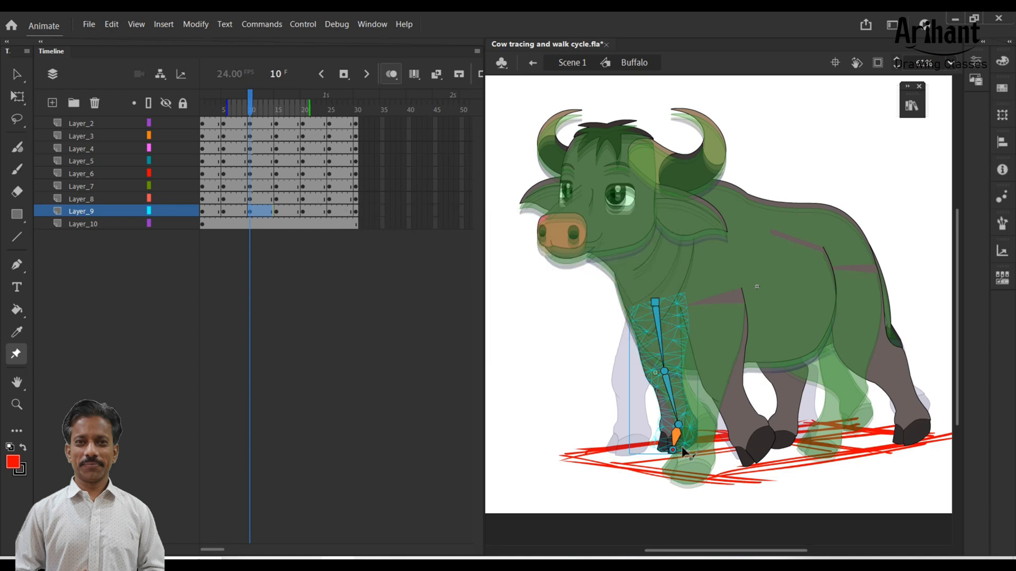
pyautogui.press('v')
# Swing the near front leg on Layer_4 forward at frame 10 with a bent knee, adjusting the onion range to run from frame 1 to 16
pyautogui.click(739, 392)
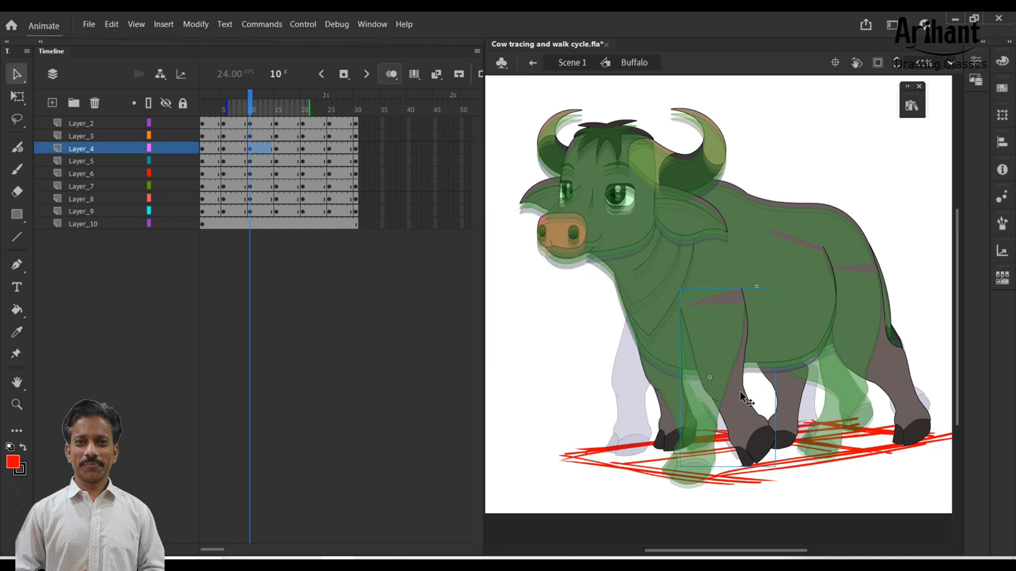
pyautogui.moveTo(225, 113); pyautogui.dragTo(201, 110)
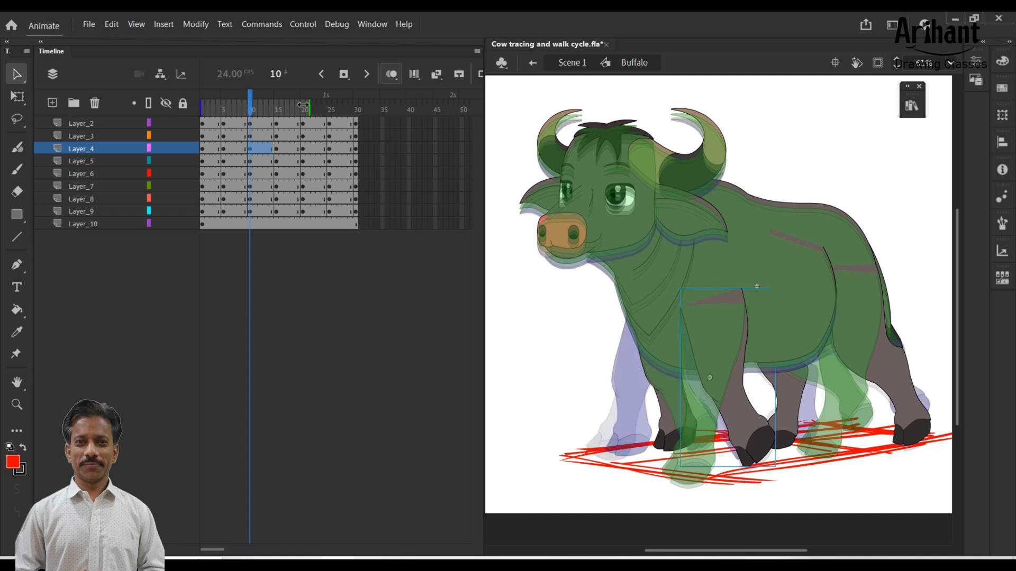
pyautogui.press('w')
pyautogui.moveTo(723, 387); pyautogui.dragTo(681, 381)
pyautogui.moveTo(680, 434); pyautogui.dragTo(683, 432)
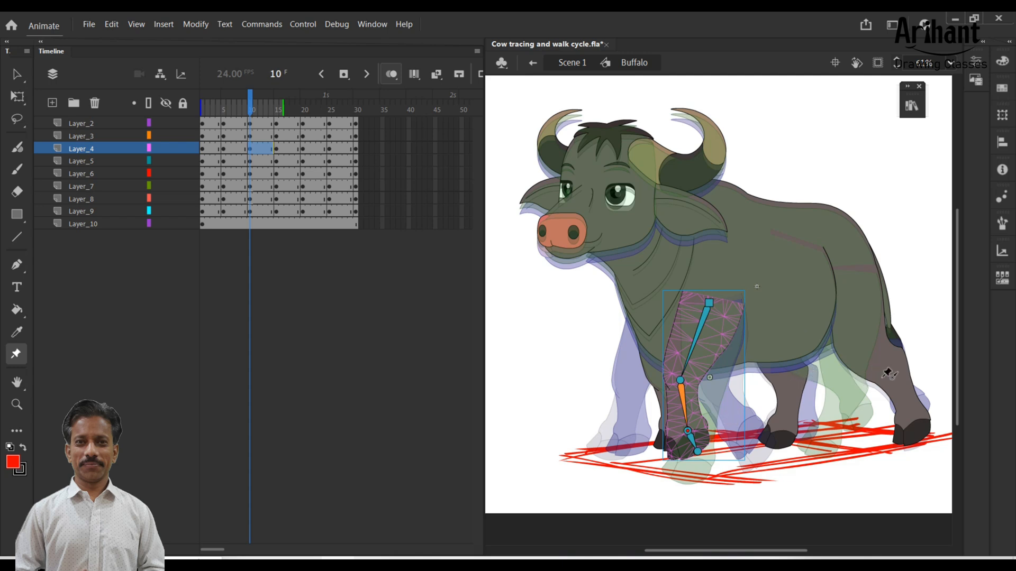
# Pose the far hind leg on Layer_8 at frame 10, moving its hoof backward along the red guide
pyautogui.click(792, 406)
pyautogui.moveTo(763, 345); pyautogui.dragTo(780, 344)
pyautogui.moveTo(829, 377); pyautogui.dragTo(824, 358)
pyautogui.moveTo(824, 406); pyautogui.dragTo(826, 406)
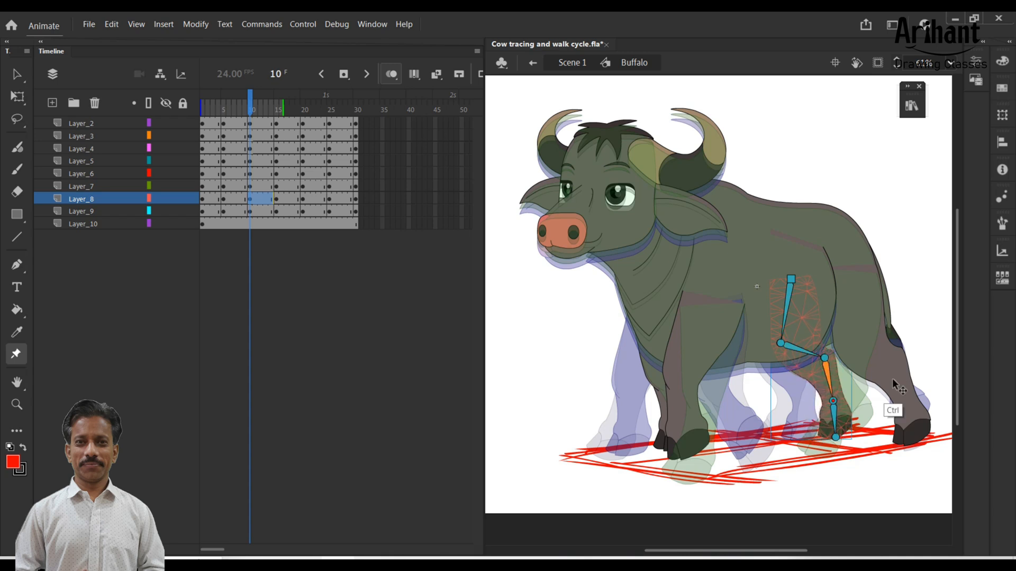
# Swing the near hind leg on Layer_3 forward at frame 10 so that its raised hoof passes under the belly
pyautogui.click(871, 327)
pyautogui.moveTo(875, 344); pyautogui.dragTo(870, 321)
pyautogui.moveTo(871, 363); pyautogui.dragTo(806, 434)
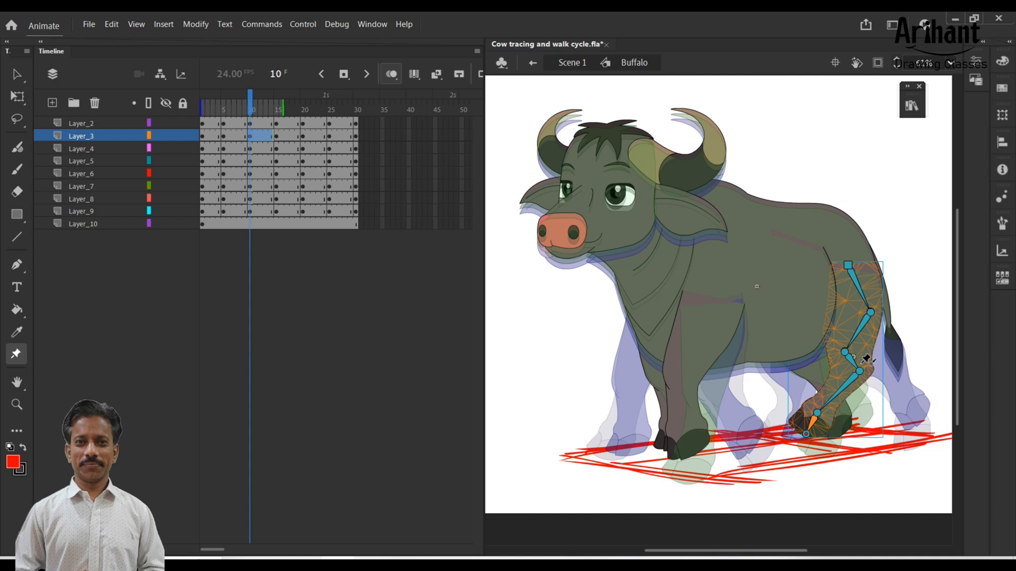
pyautogui.press('v')
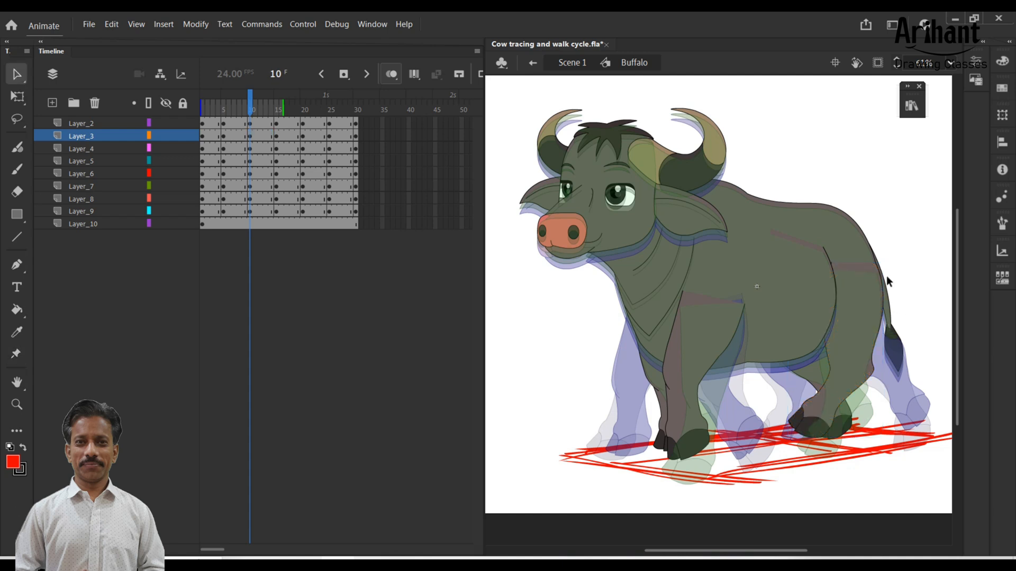
# Turn off Onion Skin, then play and step through the frames from about 6 to 20 to check the leg motion
pyautogui.click(392, 74)
pyautogui.click(231, 105)
pyautogui.press('Return')
pyautogui.click(229, 106)
pyautogui.press('.')
pyautogui.press('.')
pyautogui.press('.')
pyautogui.press('.')
pyautogui.press('.')
pyautogui.press('.')
pyautogui.press('.')
pyautogui.press('.')
pyautogui.press('.')
pyautogui.press('.')
pyautogui.press('.')
pyautogui.press('.')
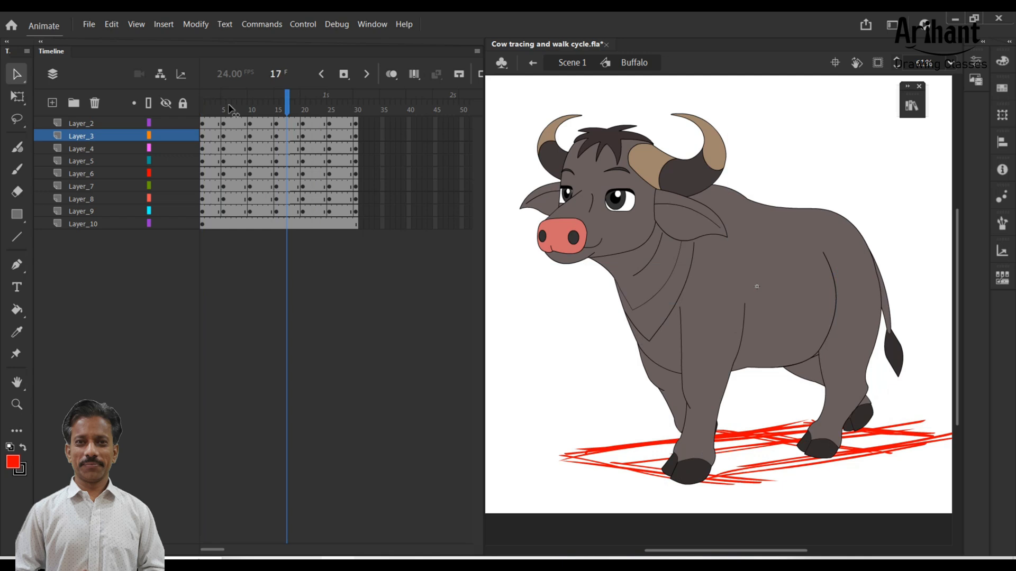
pyautogui.press('.')
pyautogui.press('.')
pyautogui.press('.')
pyautogui.click(277, 106)
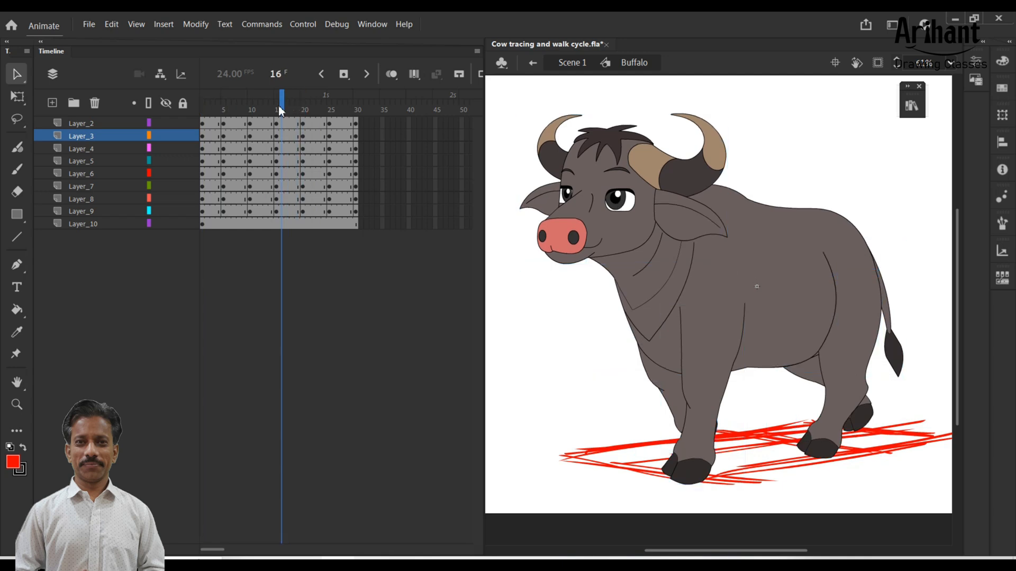
# Turn on Onion Skin at frame 20 and extend the onion range to frame 30
pyautogui.click(305, 106)
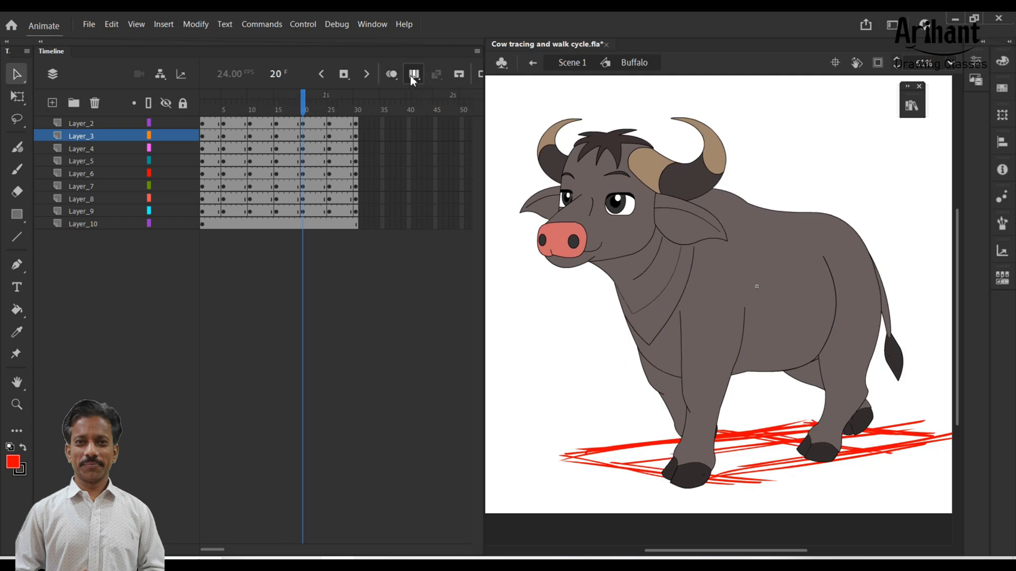
pyautogui.click(391, 74)
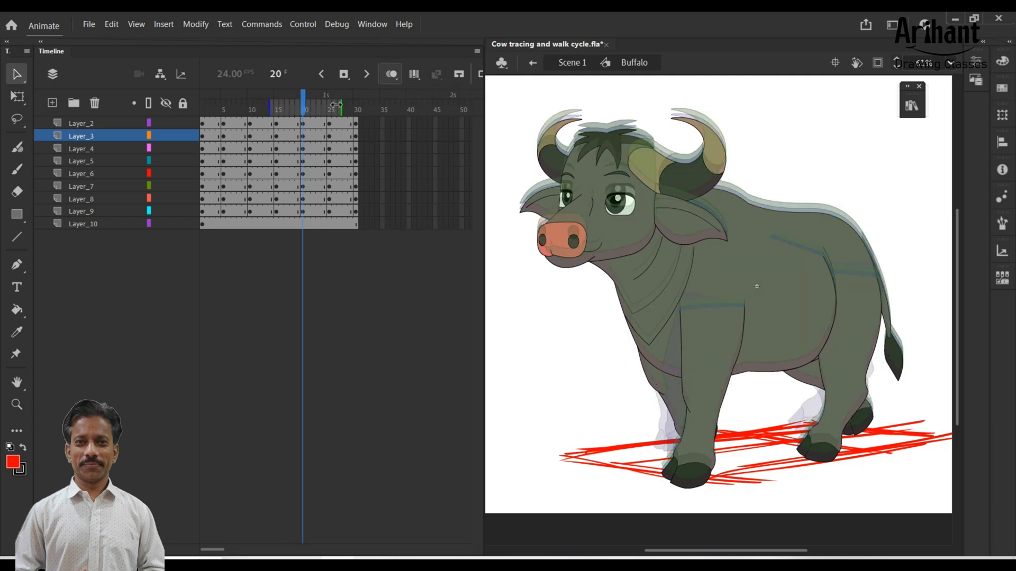
pyautogui.moveTo(336, 108); pyautogui.dragTo(357, 108)
# Pose the near front leg on Layer_4 at frame 20 with Asset Warp, shifting its hoof backward along the red guide
pyautogui.click(698, 424)
pyautogui.press('w')
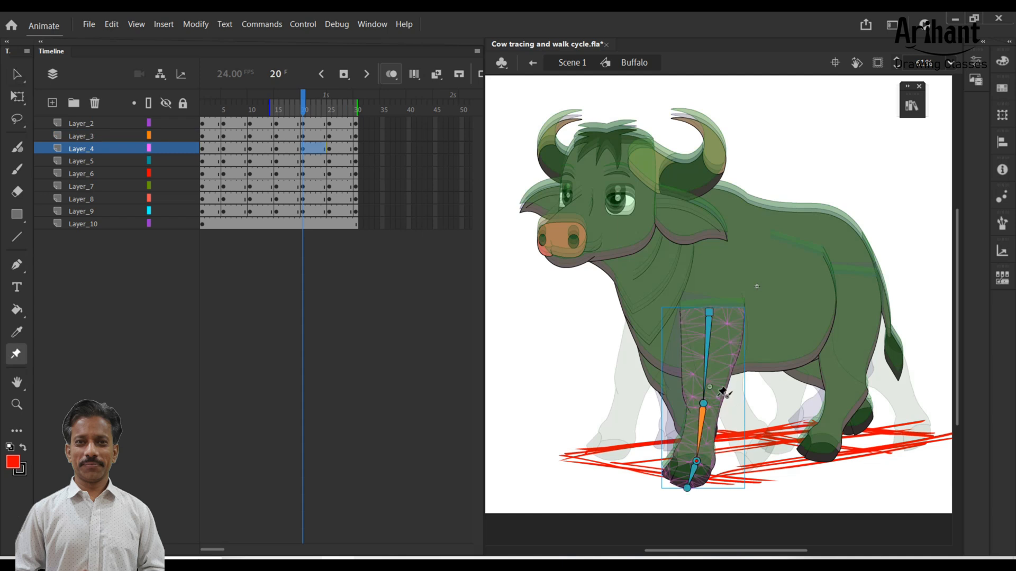
pyautogui.moveTo(702, 401); pyautogui.dragTo(720, 477)
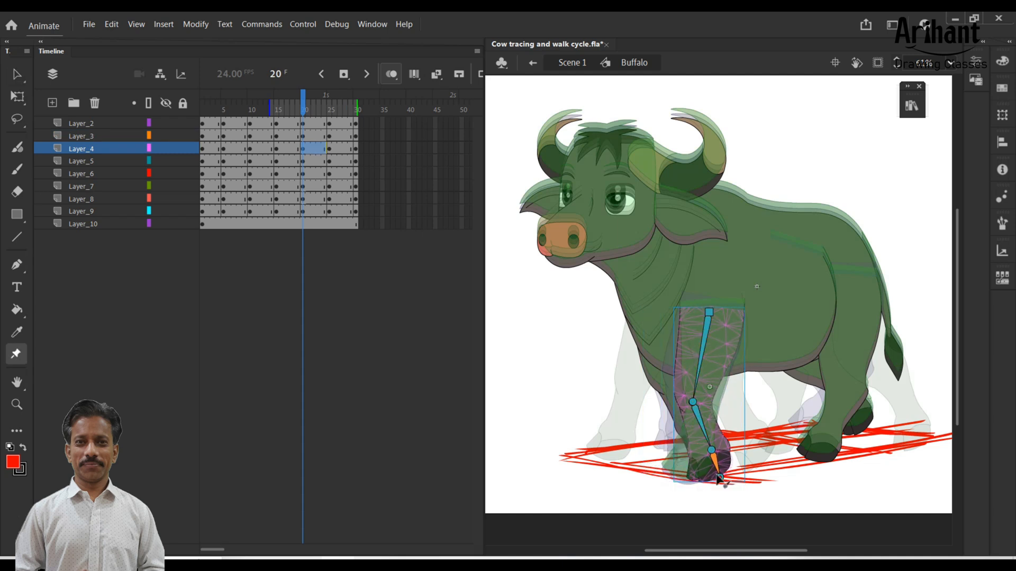
pyautogui.moveTo(693, 402); pyautogui.dragTo(693, 401)
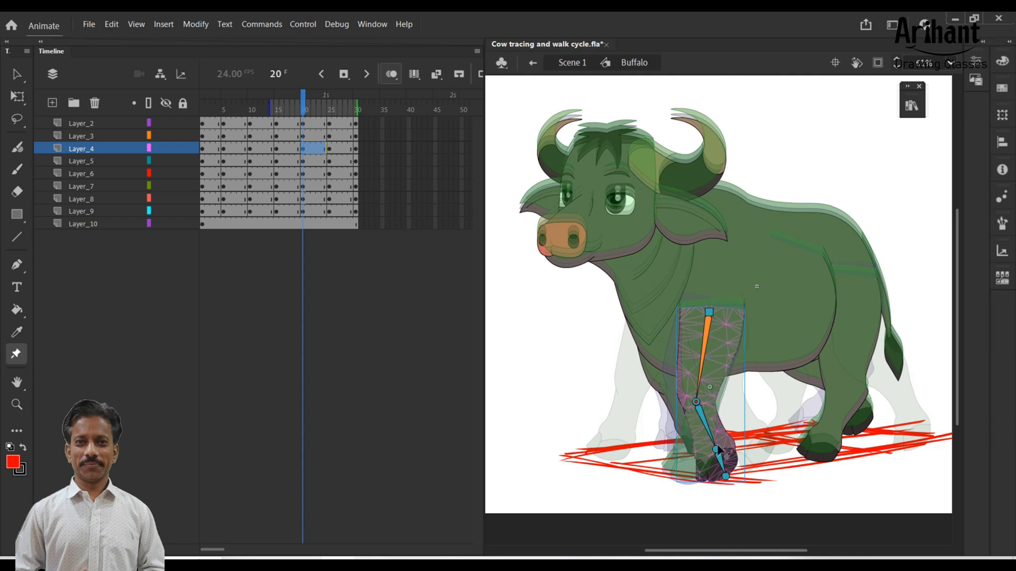
pyautogui.moveTo(716, 451); pyautogui.dragTo(720, 475)
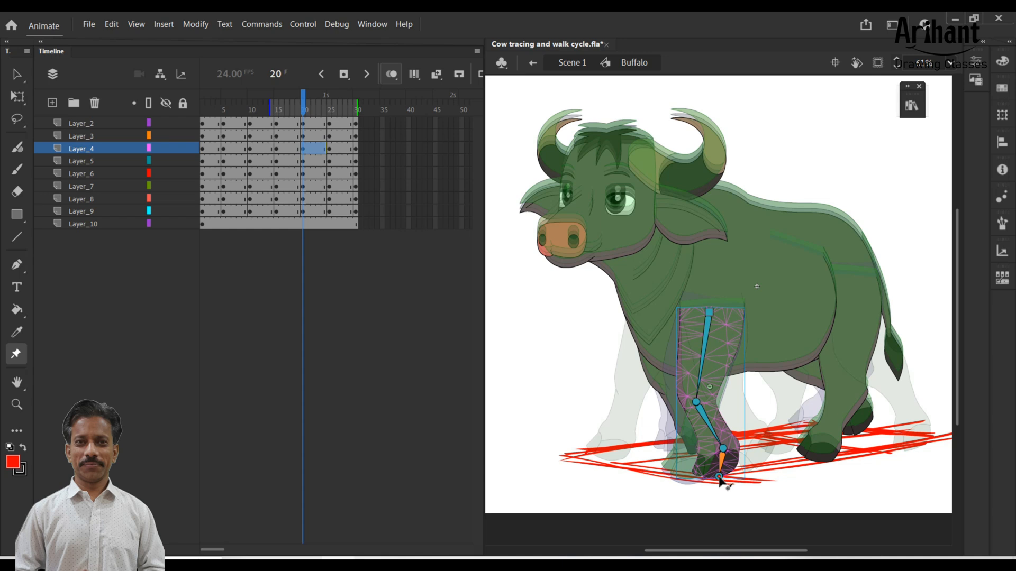
# Bend the far front leg on Layer_9 at frame 20 so that its hoof lifts behind the near front leg
pyautogui.click(658, 389)
pyautogui.moveTo(667, 378); pyautogui.dragTo(662, 374)
pyautogui.moveTo(672, 426); pyautogui.dragTo(688, 410)
# Pose the near hind leg on Layer_3 at frame 20, sliding its hoof backward along the guide and adjusting the upper joints
pyautogui.click(848, 416)
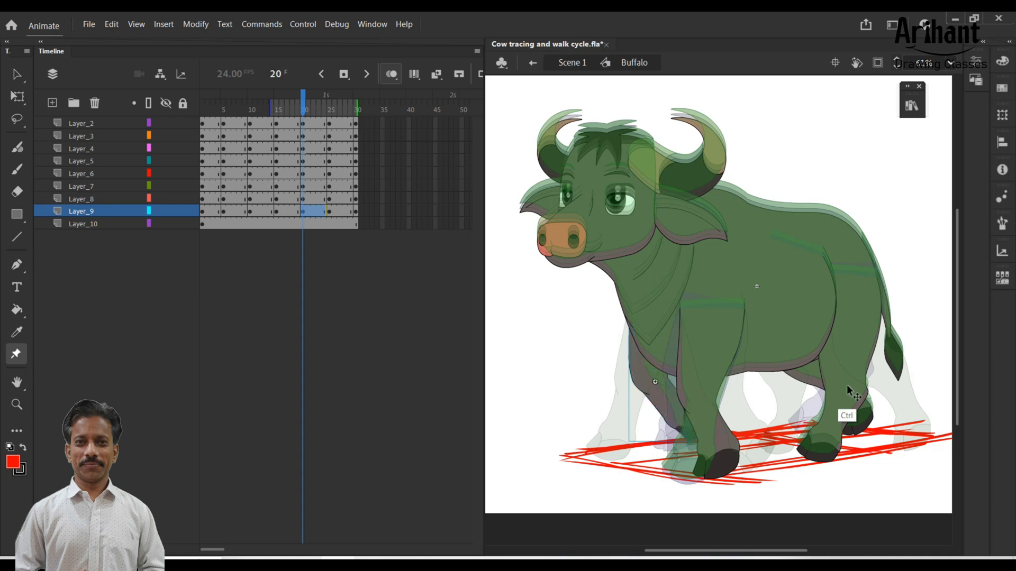
pyautogui.moveTo(829, 439); pyautogui.dragTo(858, 459)
pyautogui.moveTo(862, 389)
pyautogui.mouseDown()
pyautogui.moveTo(838, 368)
pyautogui.moveTo(855, 384)
pyautogui.mouseUp()
pyautogui.moveTo(866, 334); pyautogui.dragTo(846, 364)
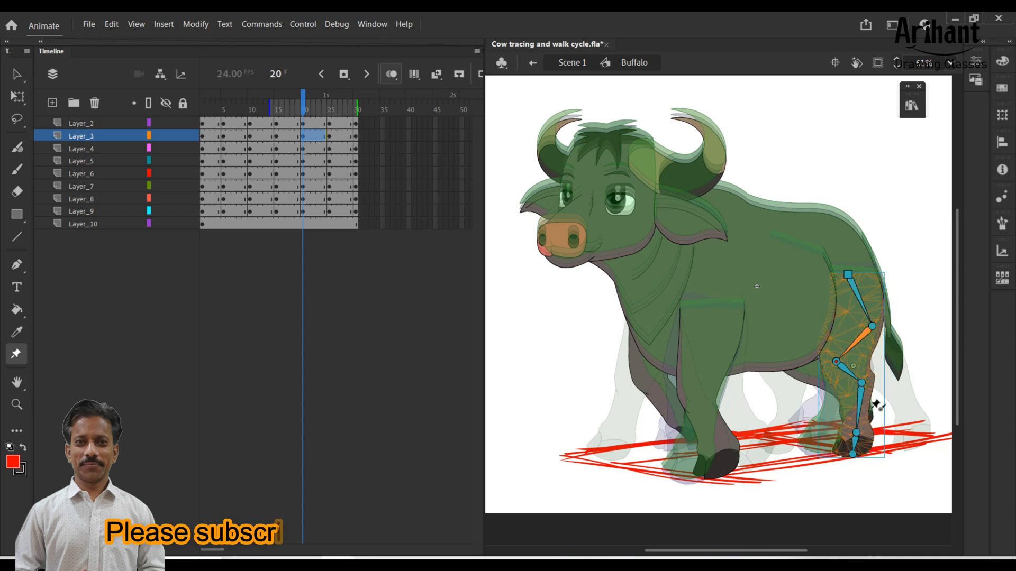
# Bend the far hind leg on Layer_8 at frame 20 so that its hoof lifts behind the near hind leg
pyautogui.click(825, 386)
pyautogui.moveTo(832, 365); pyautogui.dragTo(854, 385)
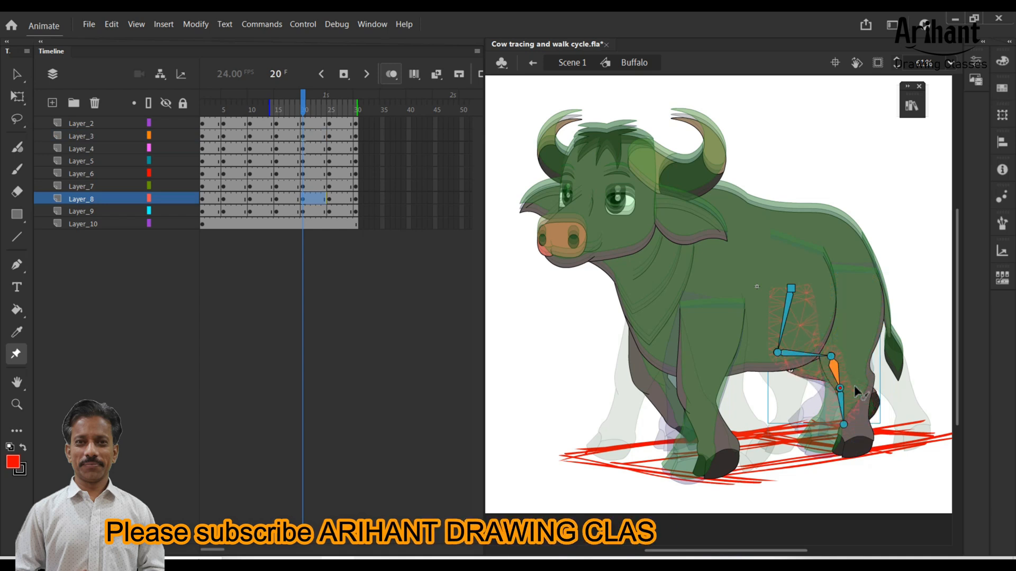
pyautogui.moveTo(851, 421); pyautogui.dragTo(845, 400)
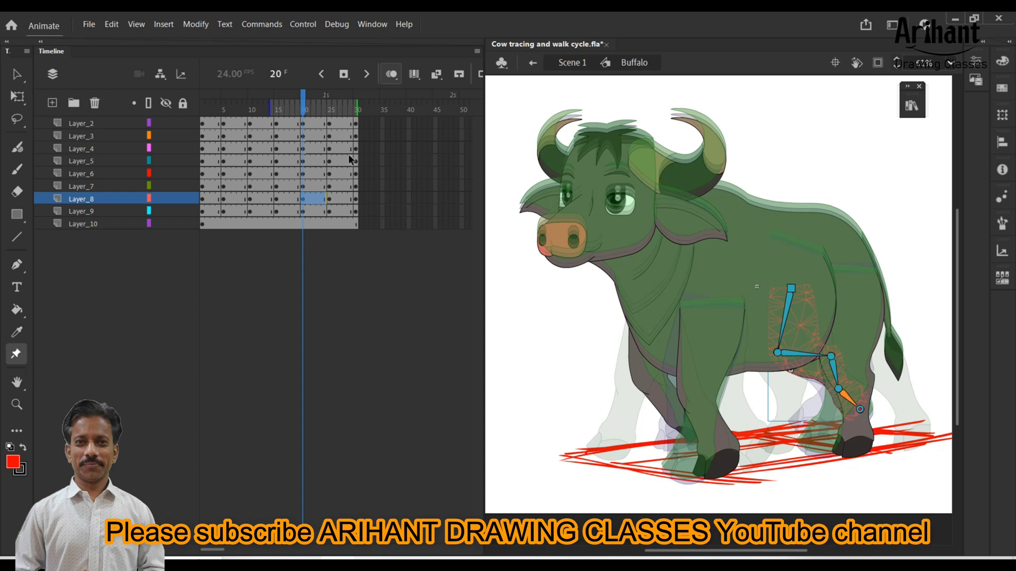
# Pose the near front leg on Layer_4 at frame 25, moving its hoof farther backward along the red guide
pyautogui.click(330, 95)
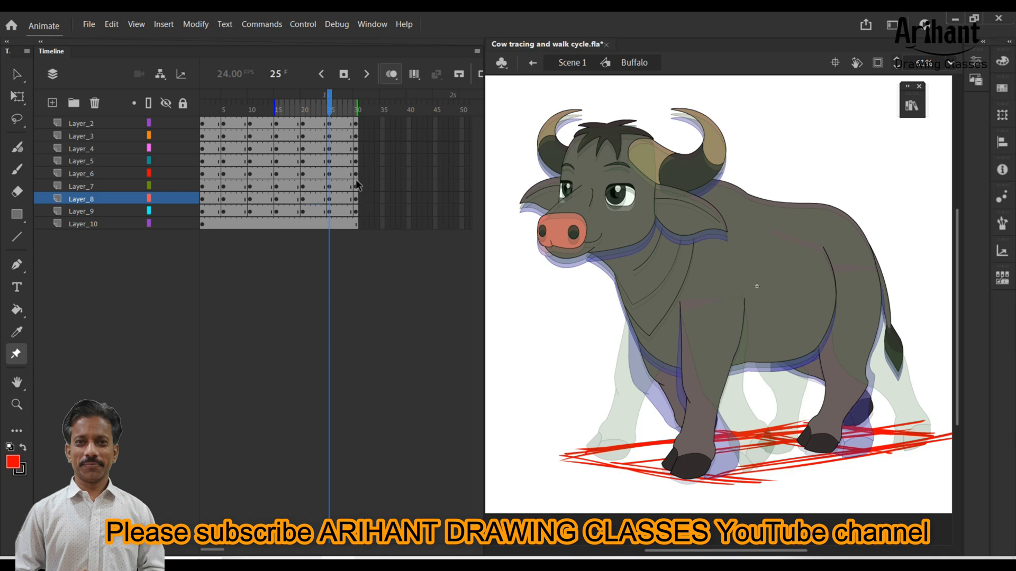
pyautogui.click(707, 420)
pyautogui.moveTo(702, 393); pyautogui.dragTo(752, 447)
# Swing the far front leg on Layer_9 forward at frame 25 with a bent knee and its hoof slightly raised
pyautogui.click(649, 410)
pyautogui.click(661, 372)
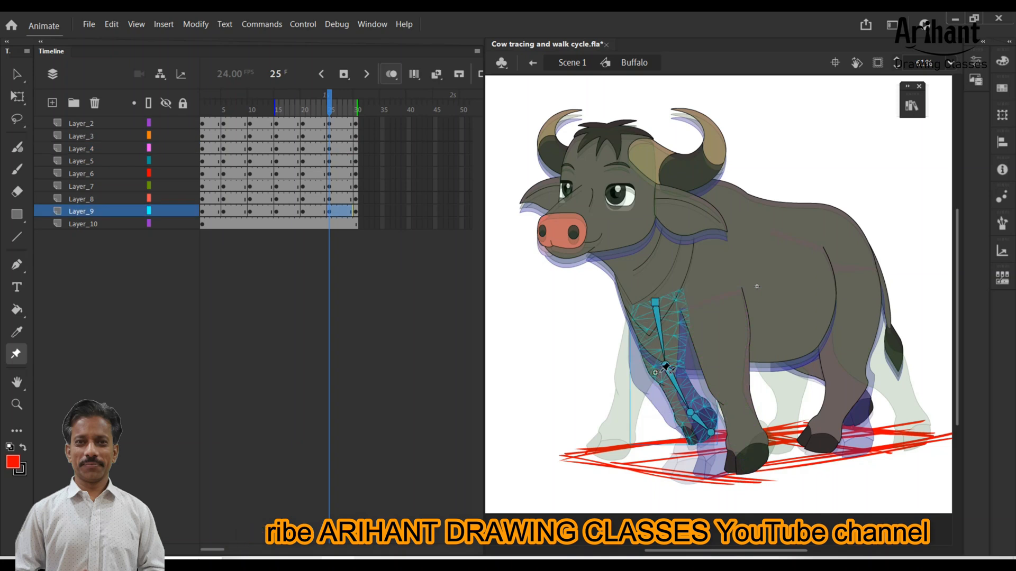
pyautogui.moveTo(664, 365); pyautogui.dragTo(628, 361)
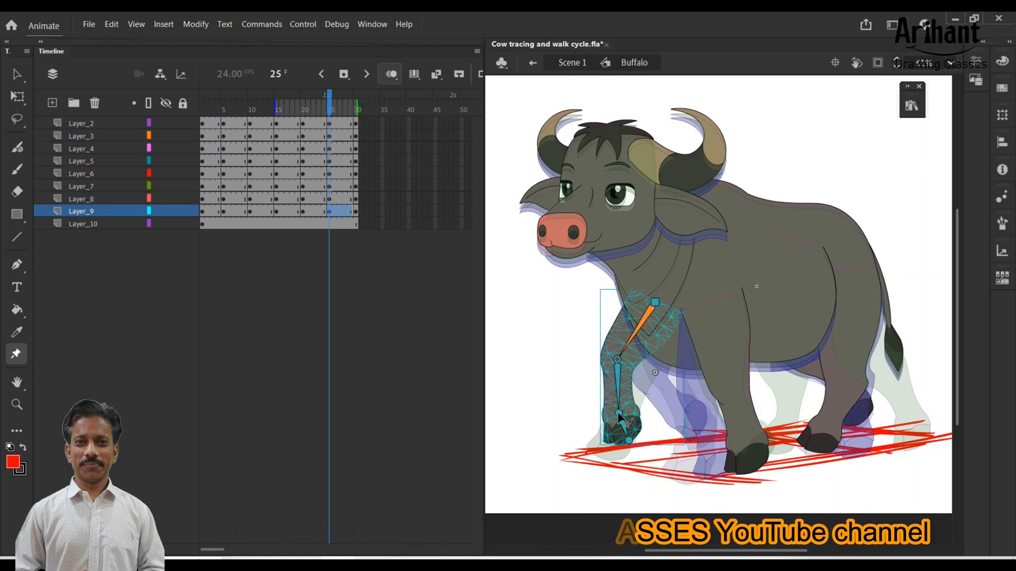
pyautogui.moveTo(631, 439); pyautogui.dragTo(636, 438)
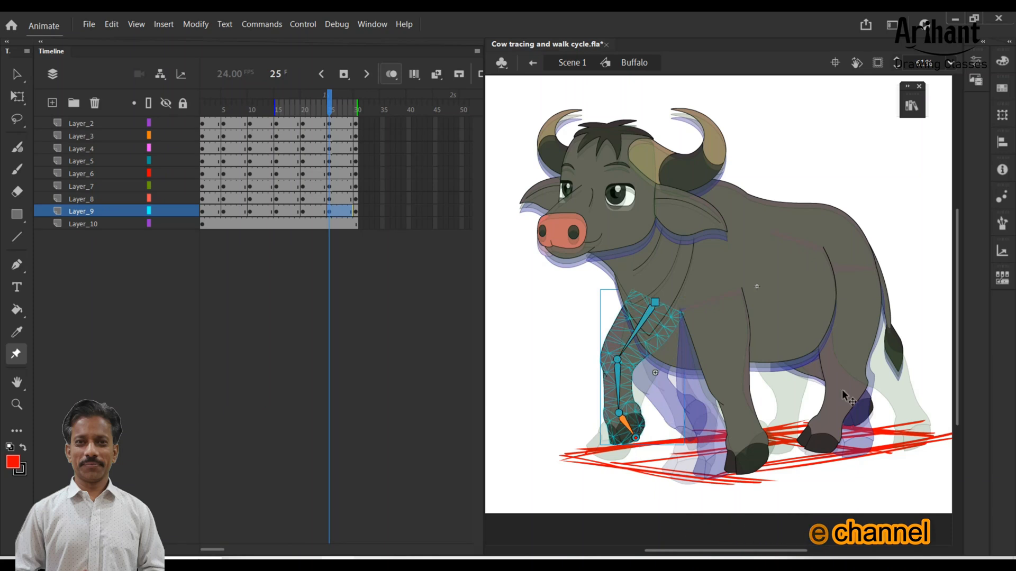
# Pose the near hind leg on Layer_3 at frame 25, extending it backward with its hoof planted on the red guide
pyautogui.press('ctrl')
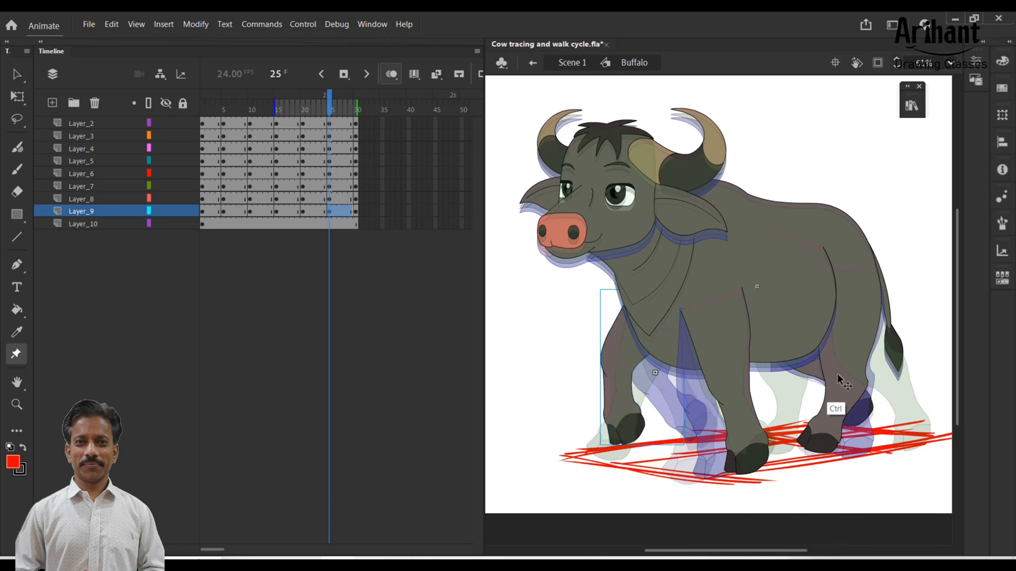
pyautogui.click(852, 385)
pyautogui.moveTo(837, 361); pyautogui.dragTo(839, 362)
pyautogui.moveTo(868, 322); pyautogui.dragTo(869, 321)
pyautogui.moveTo(882, 376); pyautogui.dragTo(885, 376)
pyautogui.moveTo(884, 422); pyautogui.dragTo(891, 449)
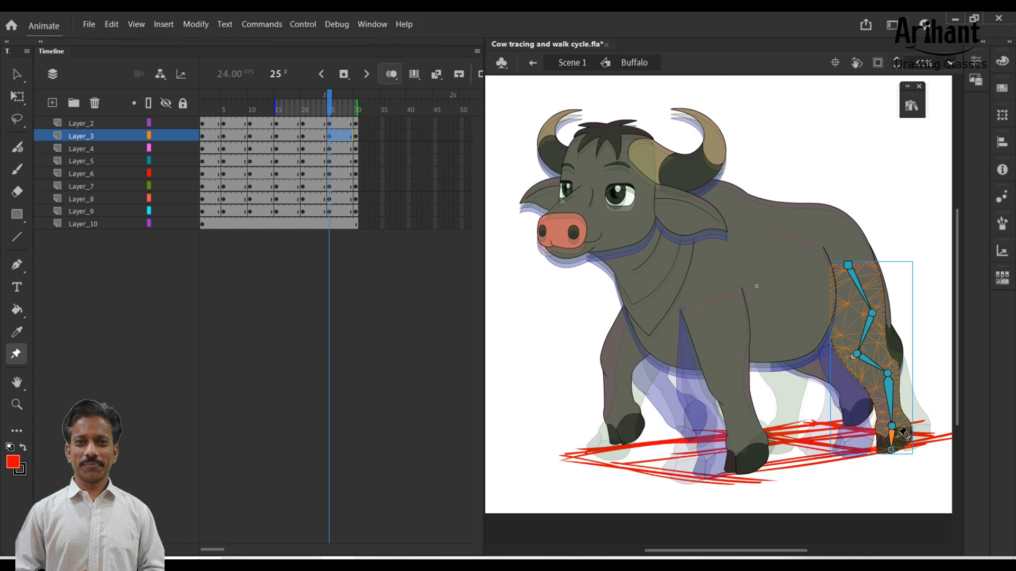
# Bend the far hind leg on Layer_8 forward at frame 25, placing its hoof near the upper red guide
pyautogui.click(825, 373)
pyautogui.moveTo(832, 357); pyautogui.dragTo(771, 340)
pyautogui.moveTo(839, 391); pyautogui.dragTo(794, 430)
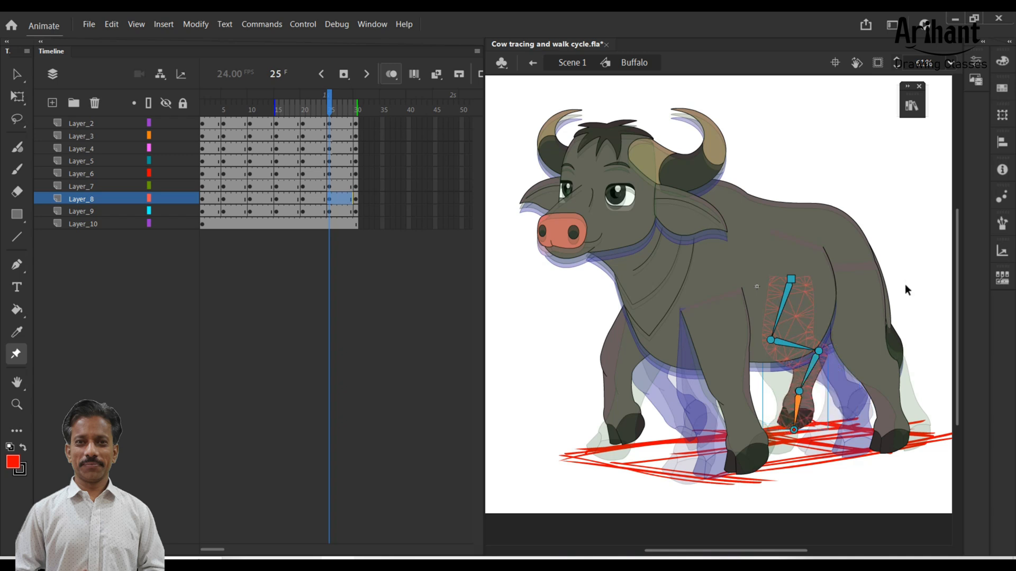
# Turn off Onion Skin, create classic tweens across frames 1 to 30 on Layer_2 through Layer_9, and play the animation
pyautogui.press('v')
pyautogui.click(388, 79)
pyautogui.moveTo(211, 122); pyautogui.dragTo(356, 212)
pyautogui.rightClick(323, 193)
pyautogui.moveTo(214, 122); pyautogui.dragTo(355, 212)
pyautogui.rightClick(277, 170)
pyautogui.click(321, 177)
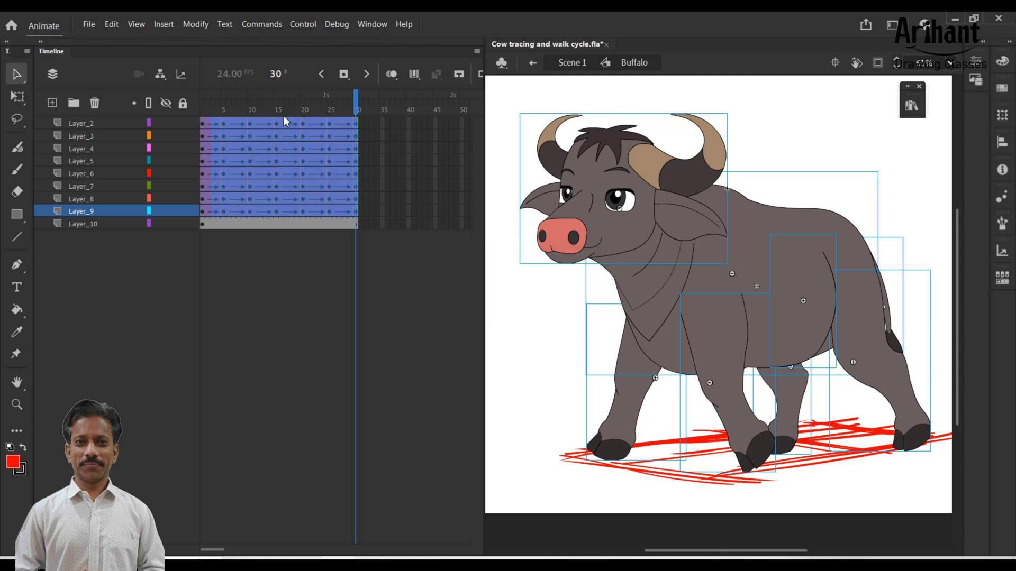
pyautogui.press('Return')
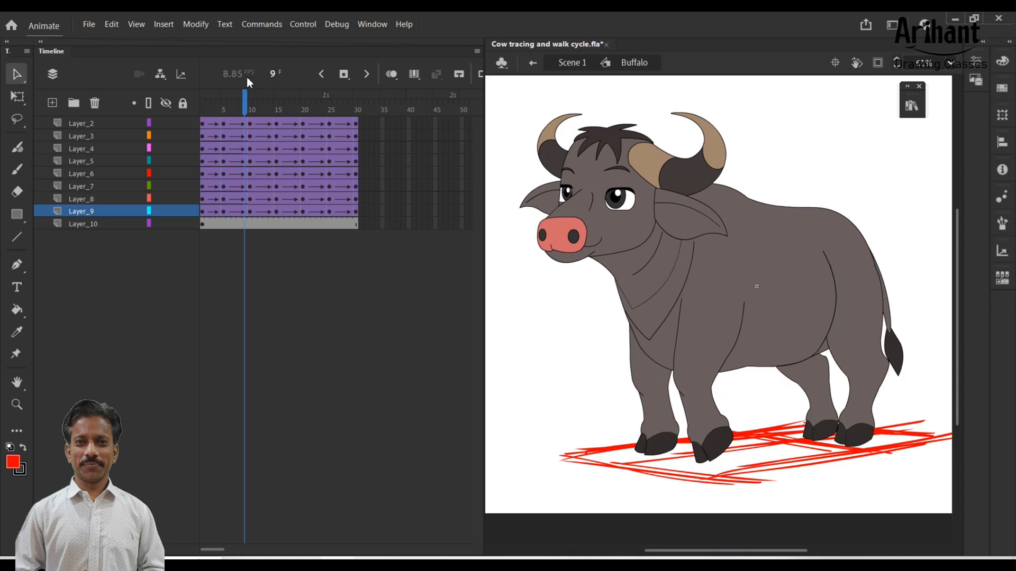
# Rotate the head on Layer_5 slightly counterclockwise at frame 5 so that the muzzle dips
pyautogui.moveTo(210, 100); pyautogui.dragTo(228, 113)
pyautogui.click(569, 244)
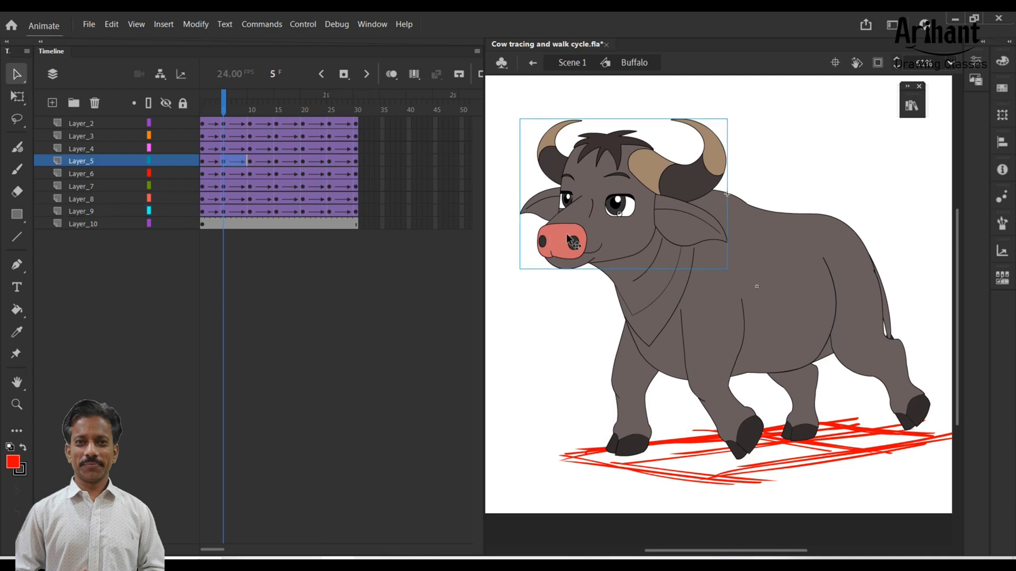
pyautogui.press('q')
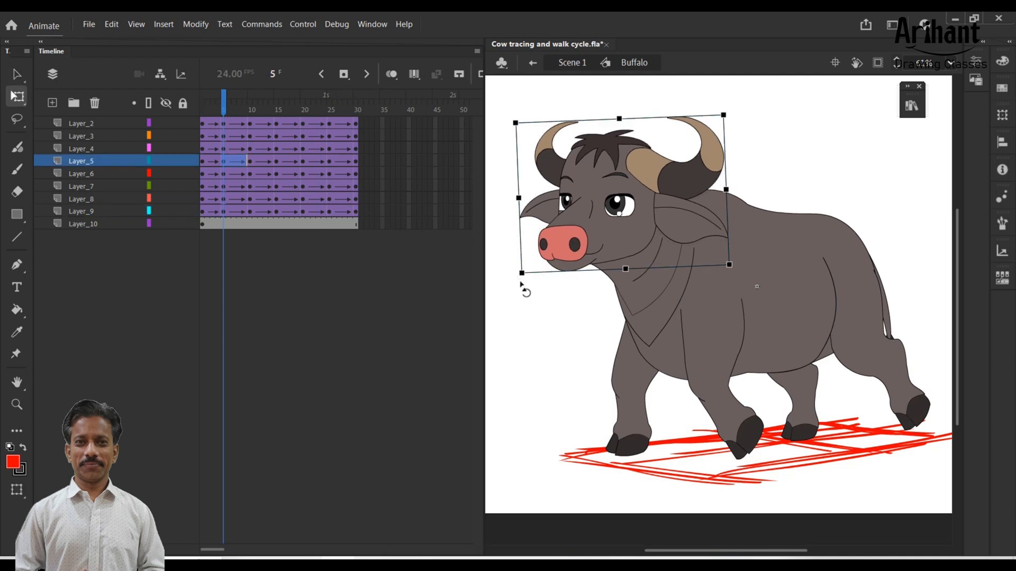
pyautogui.doubleClick(519, 276)
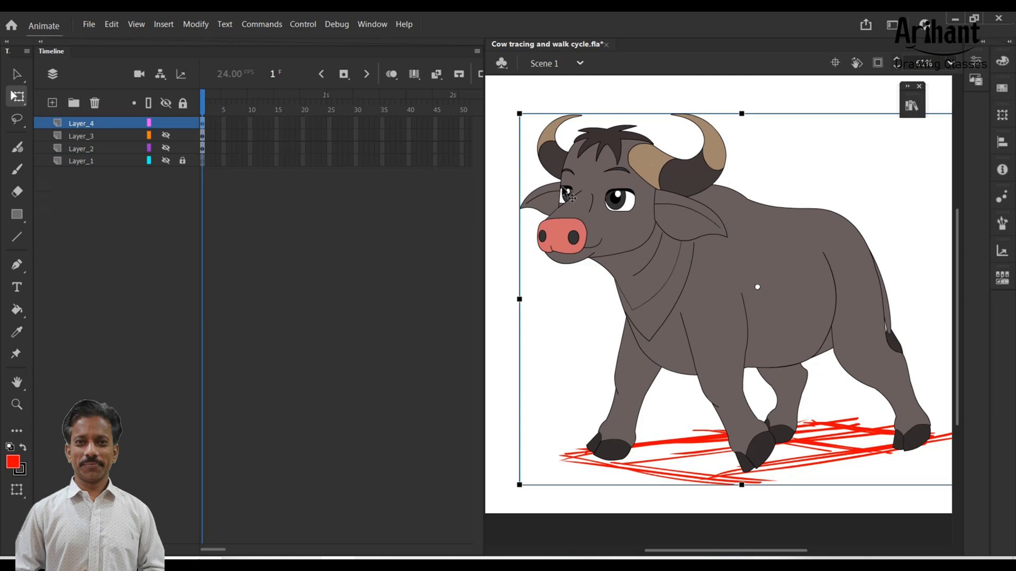
pyautogui.press('v')
pyautogui.hotkey('ctrl', 'e')
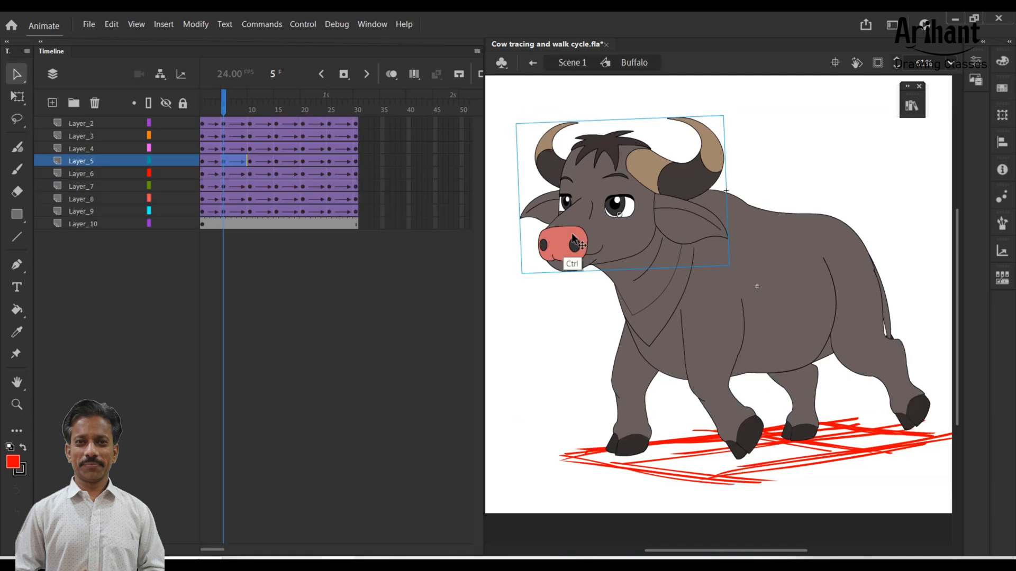
pyautogui.hotkey('ctrl', 'e')
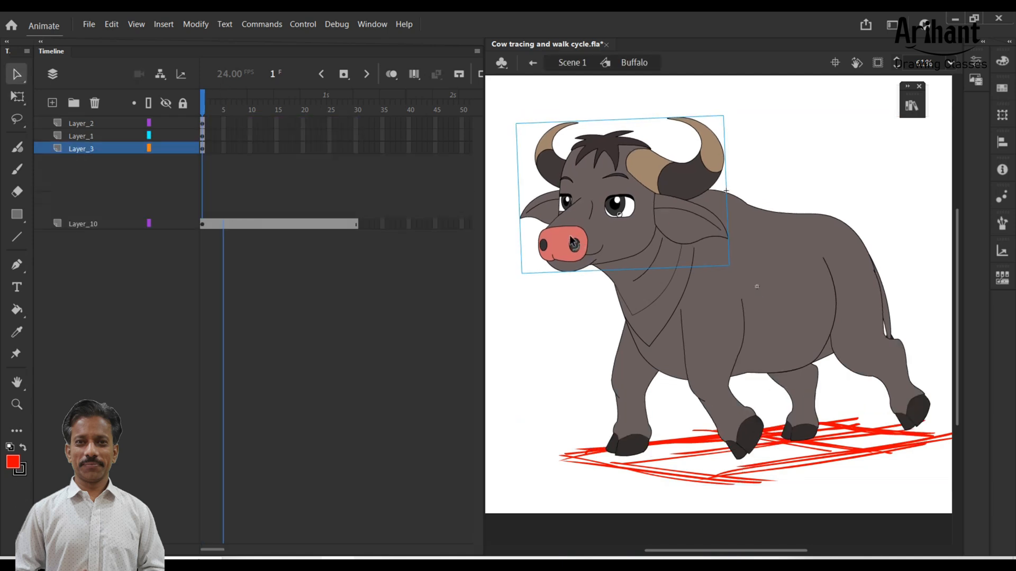
pyautogui.doubleClick(581, 103)
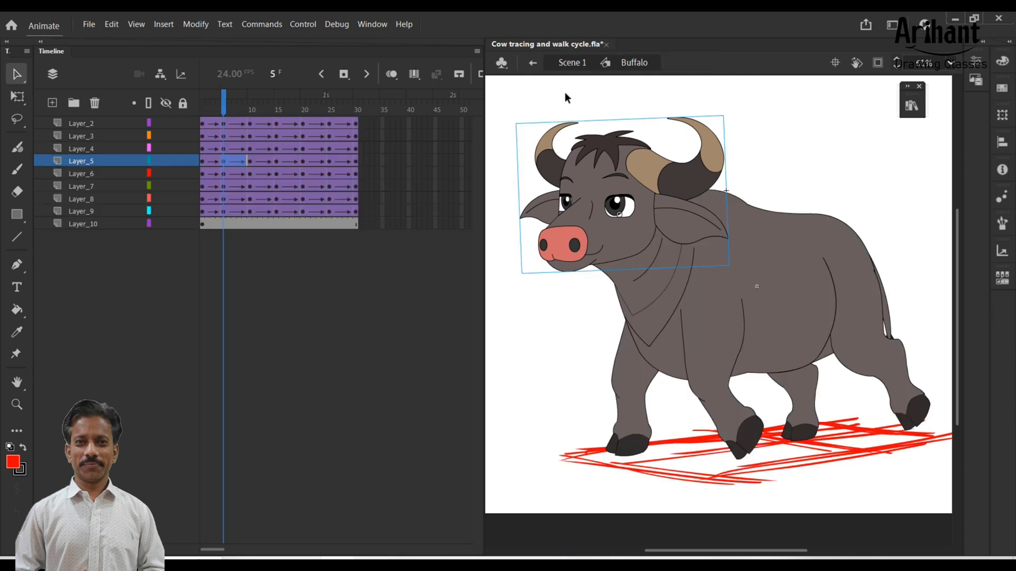
pyautogui.hotkey('ctrl', 'e')
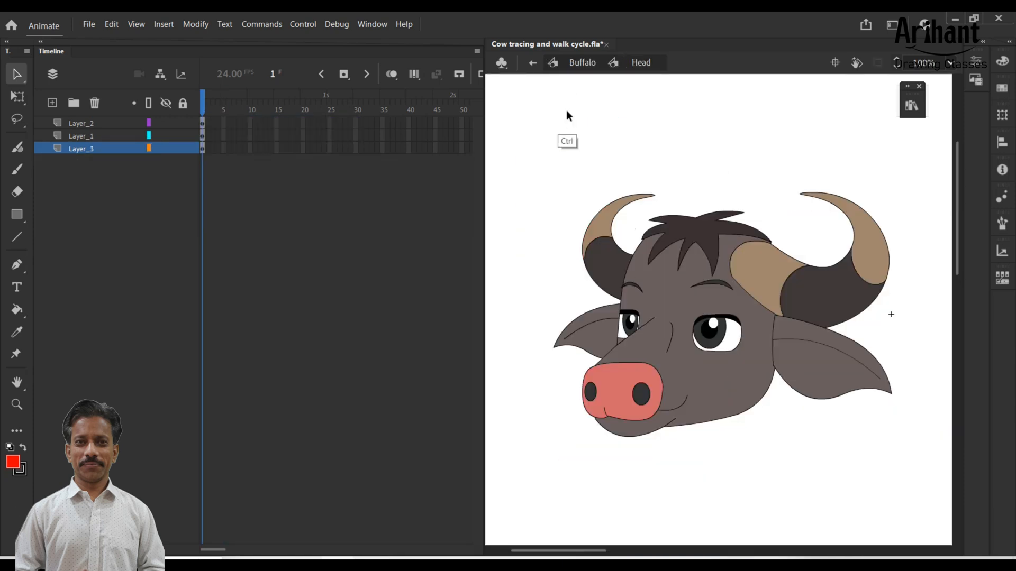
pyautogui.hotkey('ctrl', 'e')
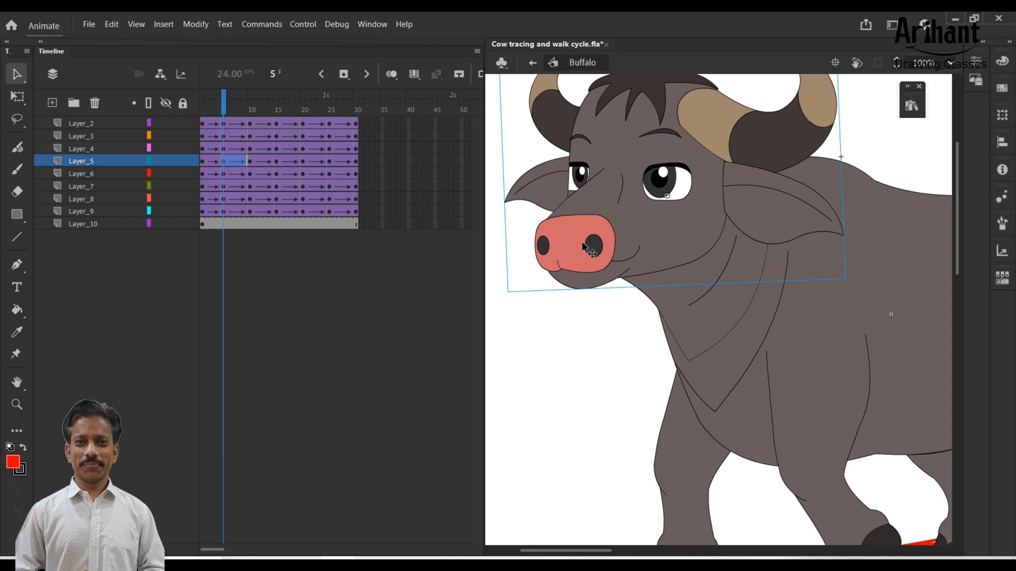
# Nudge the head on Layer_5 slightly down at frame 5
pyautogui.press('Down')
pyautogui.press('Down')
pyautogui.press('Down')
pyautogui.press('Down')
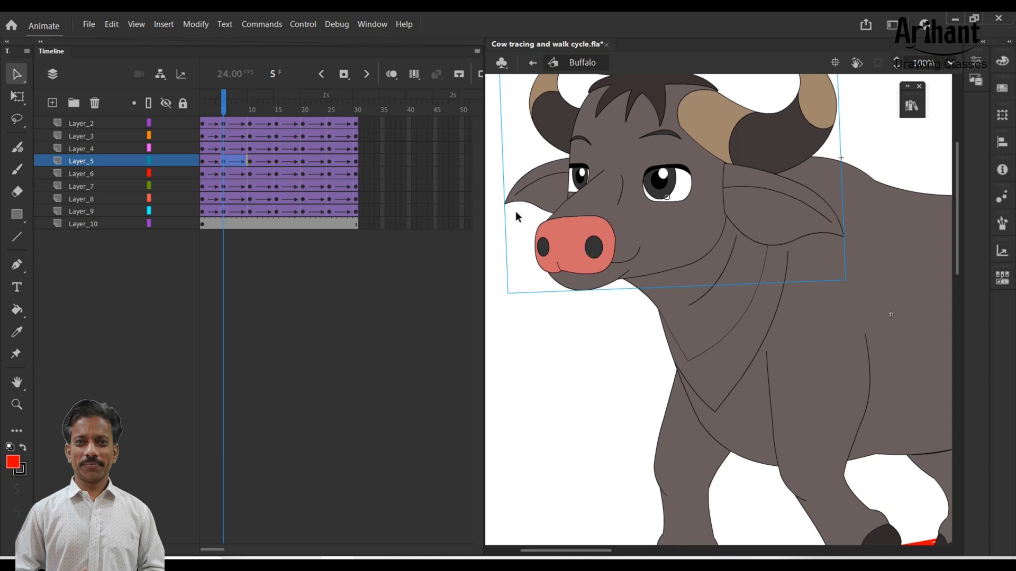
# Examine the head's movement frame by frame around frames 5 to 10 and play the walk from frame 1
pyautogui.press(',')
pyautogui.press(',')
pyautogui.press(',')
pyautogui.press('.')
pyautogui.press('.')
pyautogui.press('.')
pyautogui.press('.')
pyautogui.press('.')
pyautogui.press('.')
pyautogui.press('.')
pyautogui.press('.')
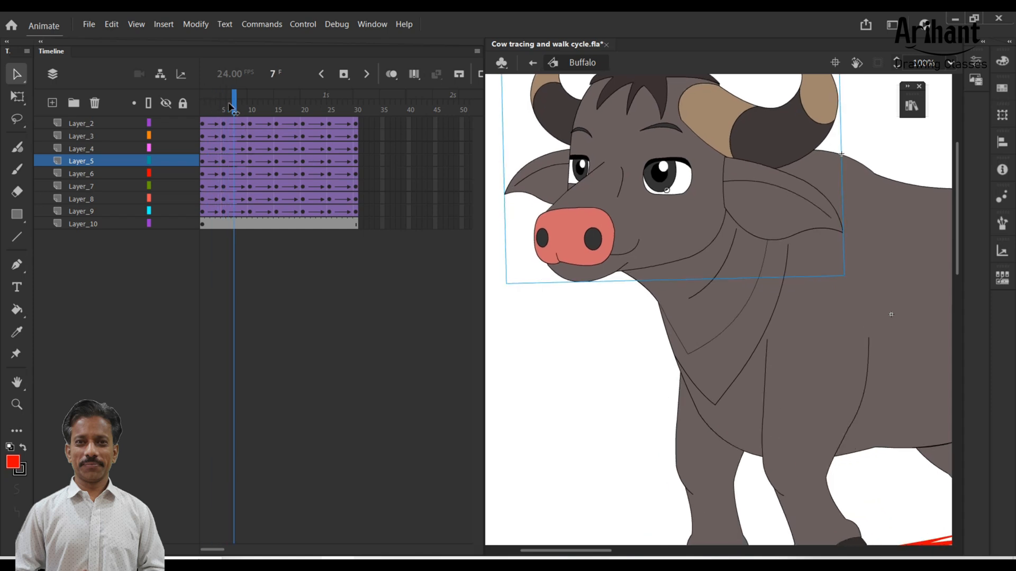
pyautogui.click(573, 237)
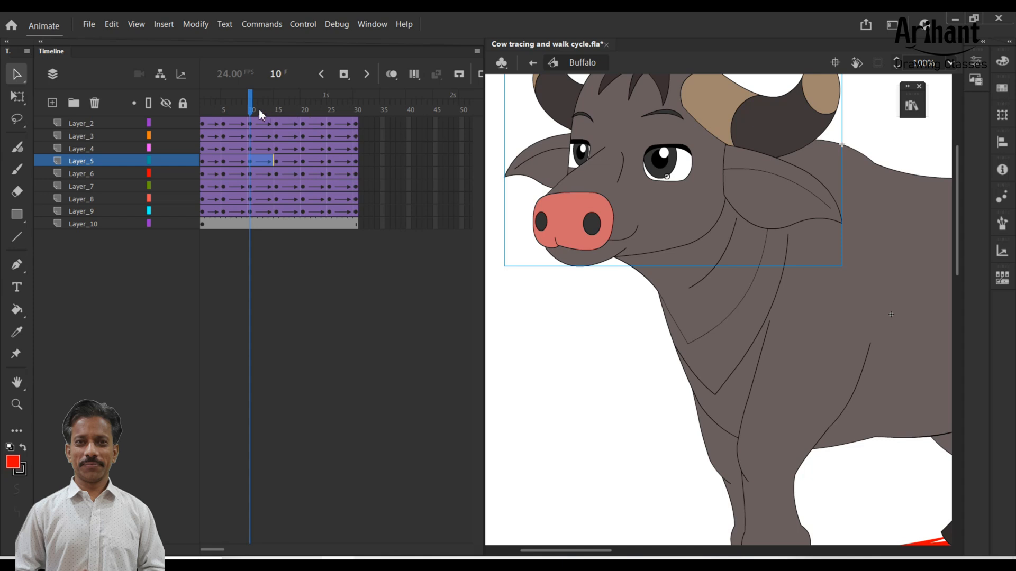
pyautogui.click(203, 105)
pyautogui.hotkey('ctrl', '-')
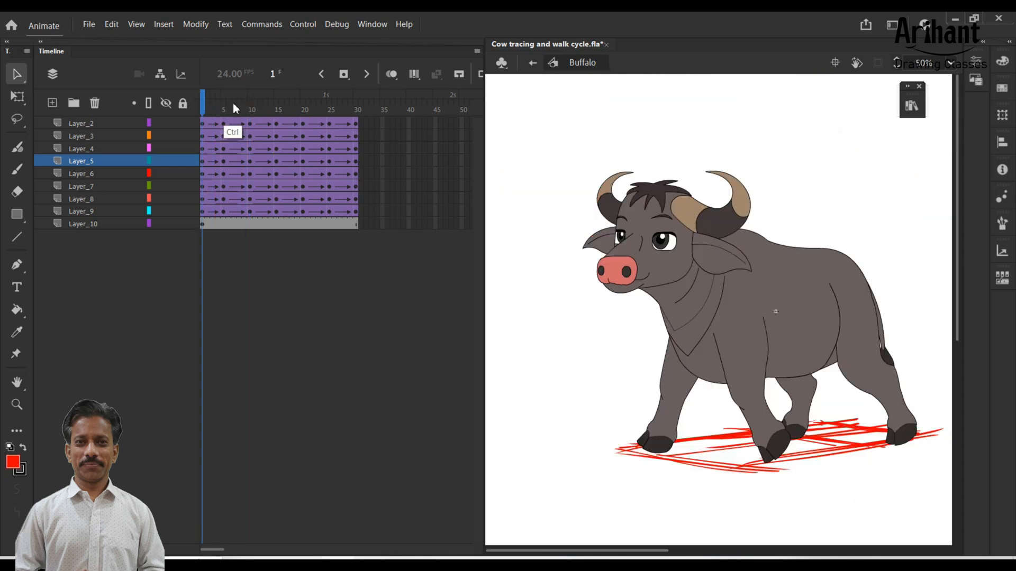
pyautogui.press('Return')
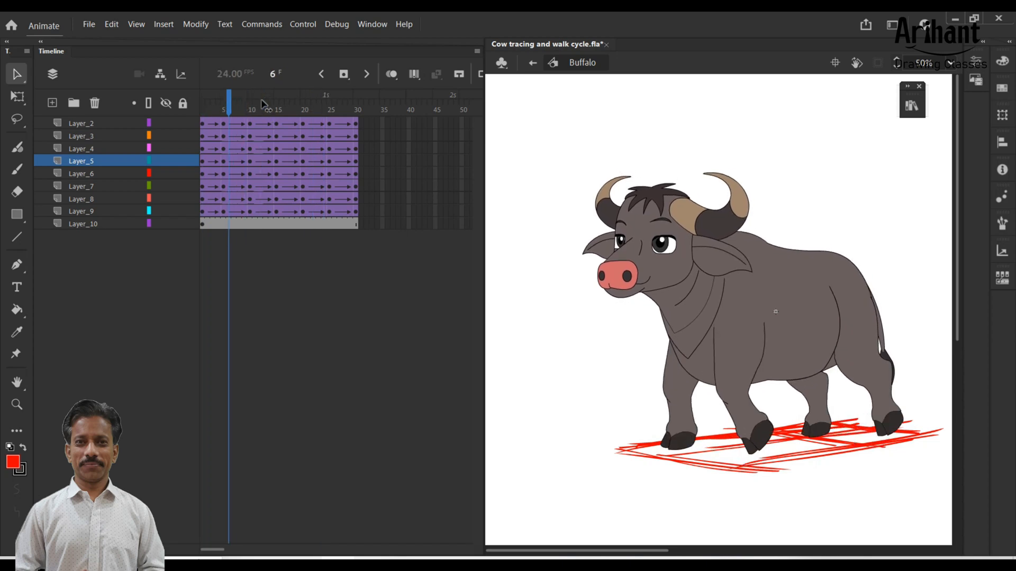
# Copy the head's frame 5 keyframe on Layer_5 to frame 20 and play the animation from the start
pyautogui.press(',')
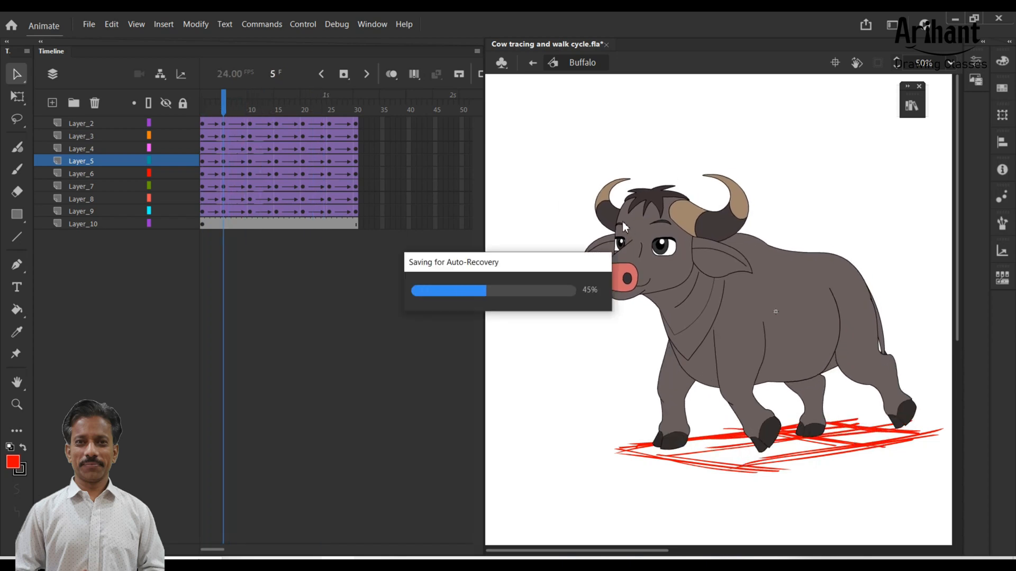
pyautogui.click(609, 228)
pyautogui.moveTo(222, 162); pyautogui.dragTo(306, 160)
pyautogui.moveTo(271, 106); pyautogui.dragTo(154, 117)
pyautogui.press('Return')
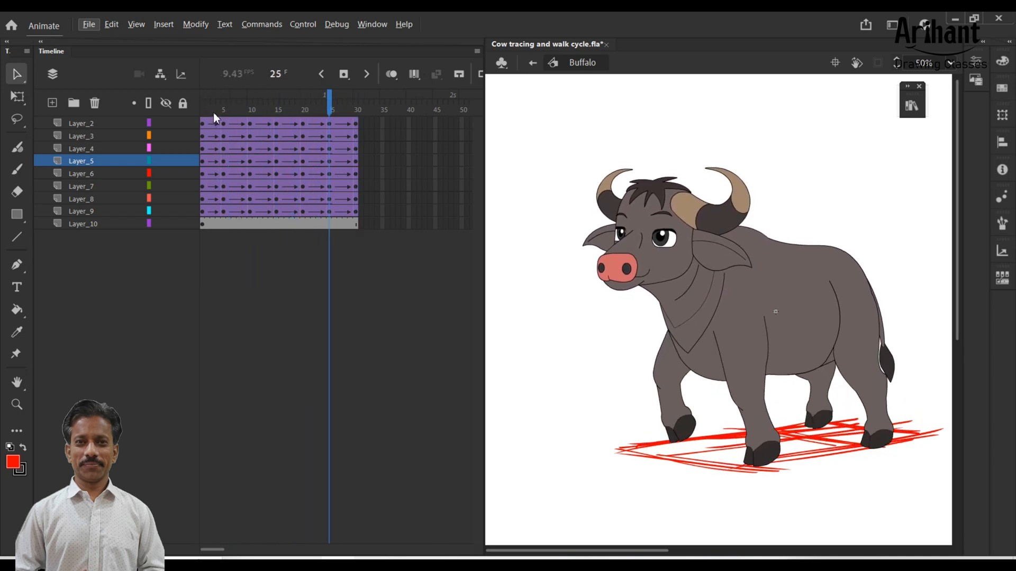
# Adjust the body's Asset Warp on Layer_6 at frame 5, lowering the chest and neck joints slightly and raising the rump joint
pyautogui.click(224, 108)
pyautogui.click(784, 310)
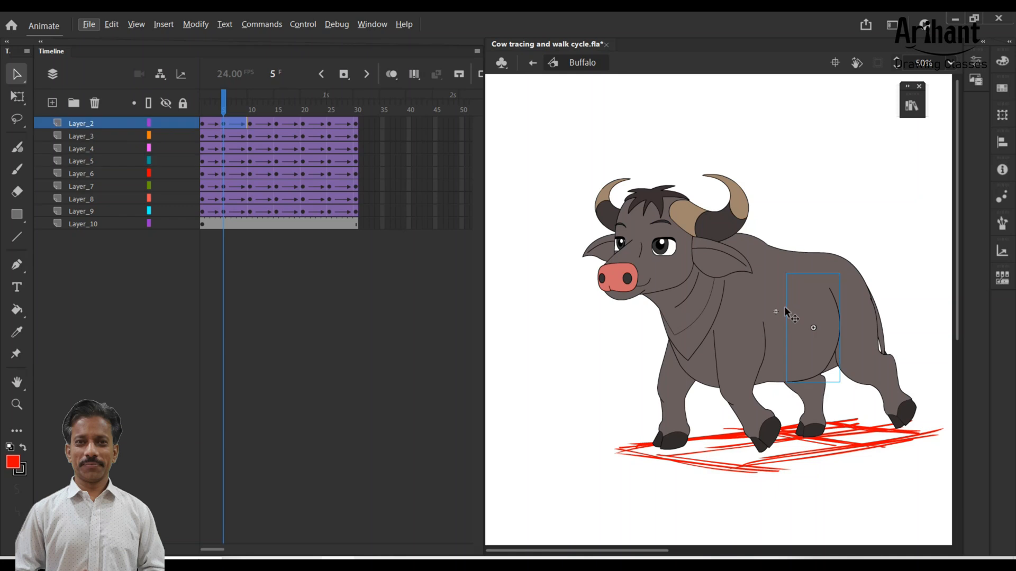
pyautogui.click(765, 294)
pyautogui.press('w')
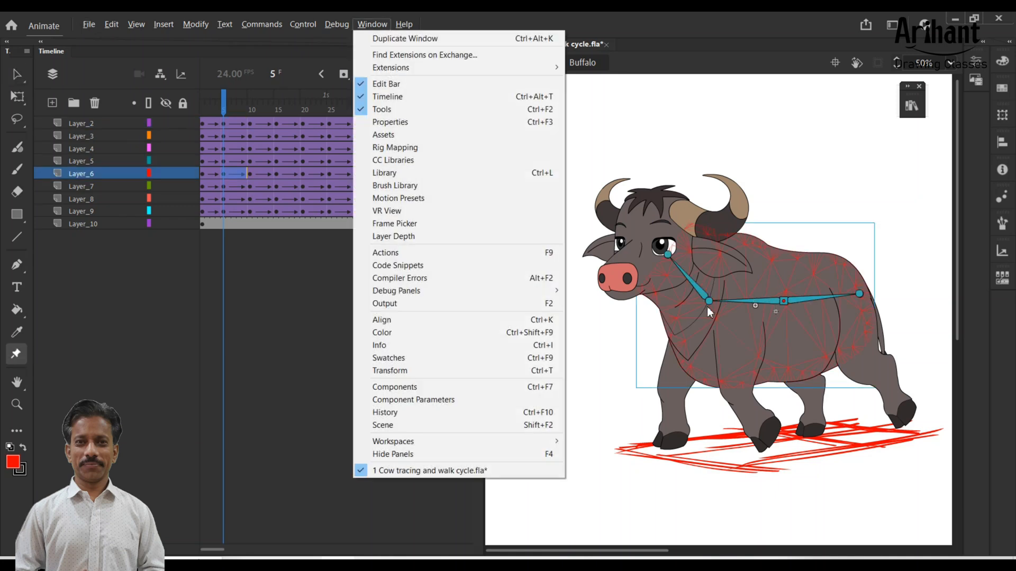
pyautogui.press('Escape')
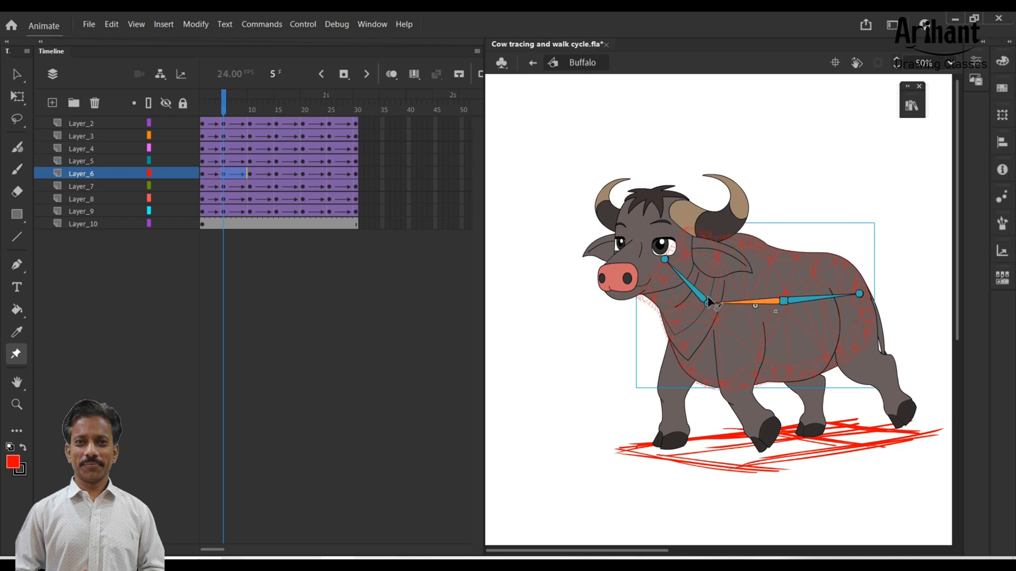
pyautogui.moveTo(707, 296); pyautogui.dragTo(665, 259)
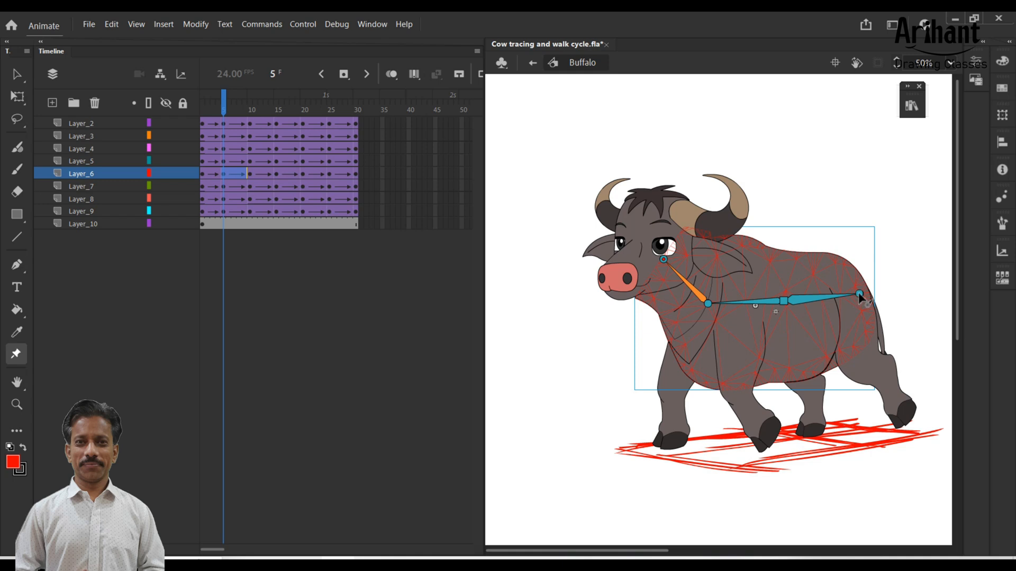
pyautogui.click(859, 294)
pyautogui.moveTo(859, 294); pyautogui.dragTo(860, 291)
# Examine the body and head motion frame by frame from frame 1 to frame 10
pyautogui.moveTo(202, 107); pyautogui.dragTo(223, 107)
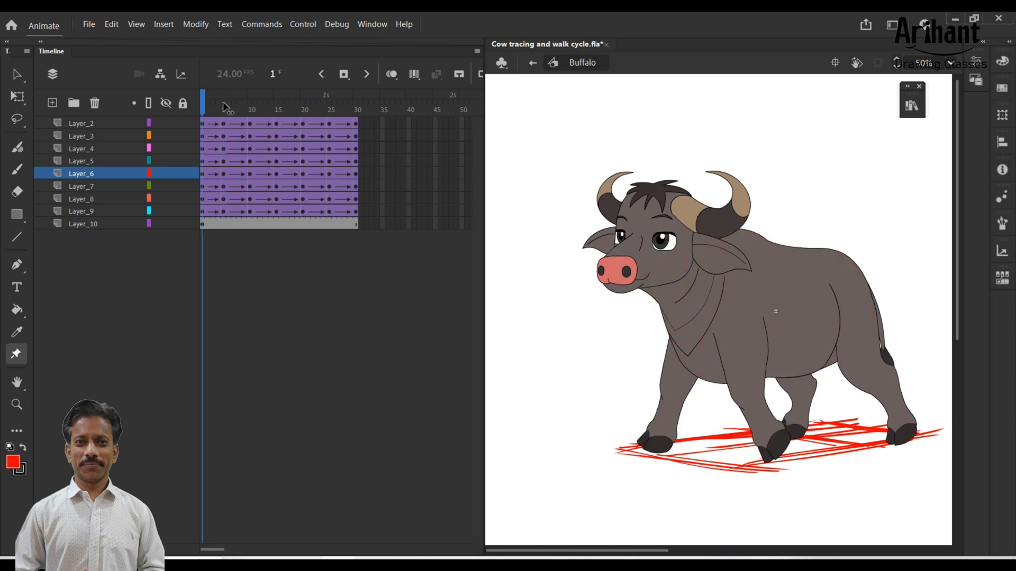
pyautogui.press('.')
pyautogui.press('.')
pyautogui.press('.')
pyautogui.press('.')
pyautogui.press('.')
pyautogui.press('.')
pyautogui.press('.')
pyautogui.press('.')
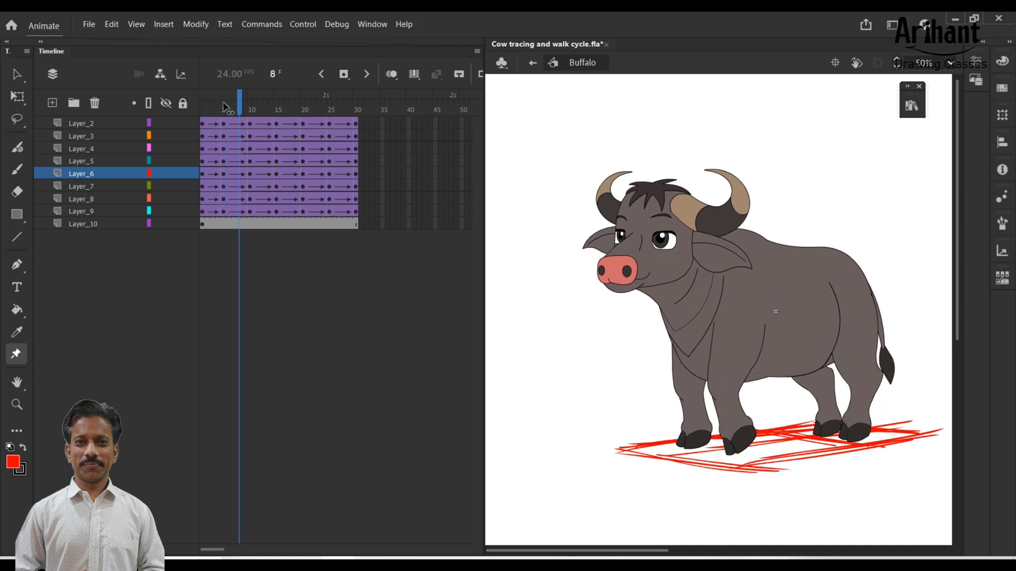
pyautogui.press('.')
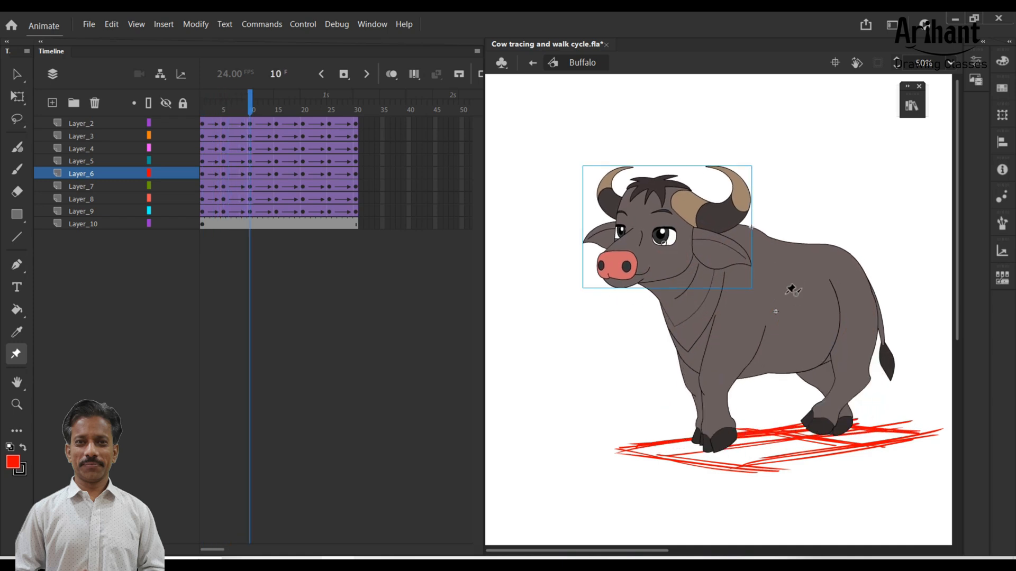
# Adjust the neck and chest joints of the body's Asset Warp on Layer_6 at frame 10, raising them slightly
pyautogui.click(787, 275)
pyautogui.moveTo(701, 268); pyautogui.dragTo(671, 242)
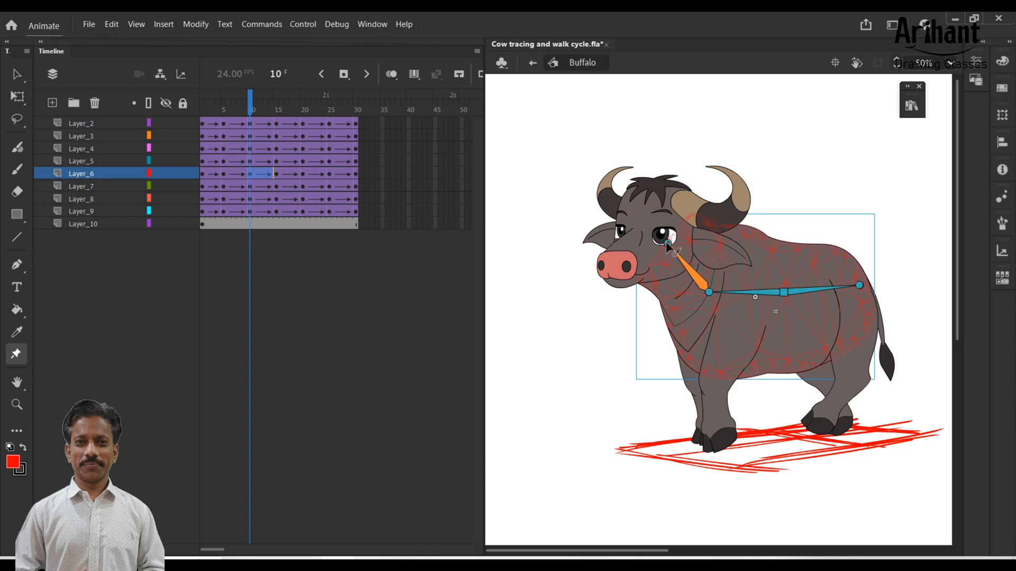
pyautogui.click(706, 288)
# Shift the head on Layer_5 farther down at frame 5
pyautogui.moveTo(225, 109)
pyautogui.mouseDown()
pyautogui.moveTo(202, 109)
pyautogui.moveTo(267, 109)
pyautogui.moveTo(202, 109)
pyautogui.moveTo(213, 108)
pyautogui.mouseUp()
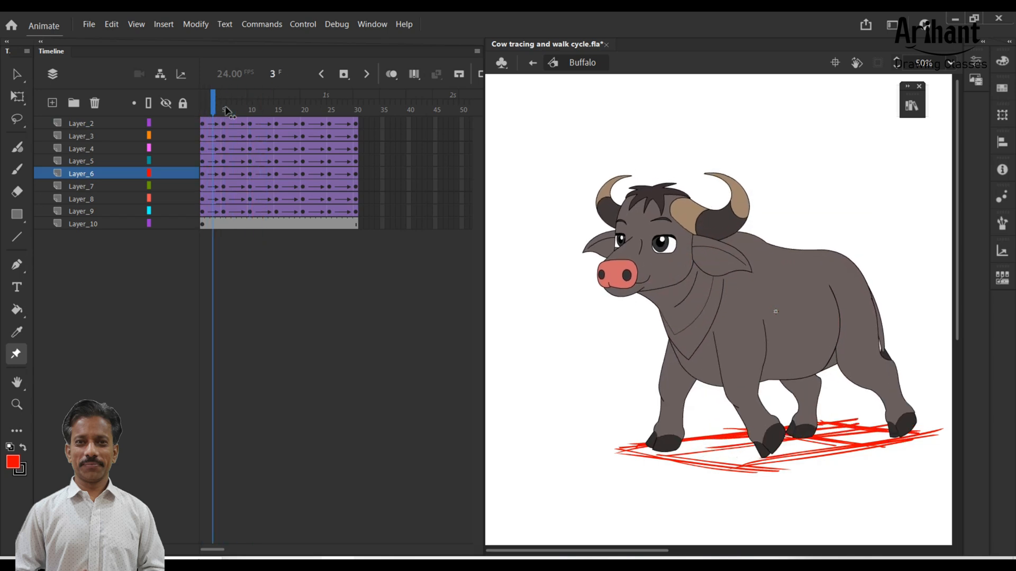
pyautogui.click(225, 109)
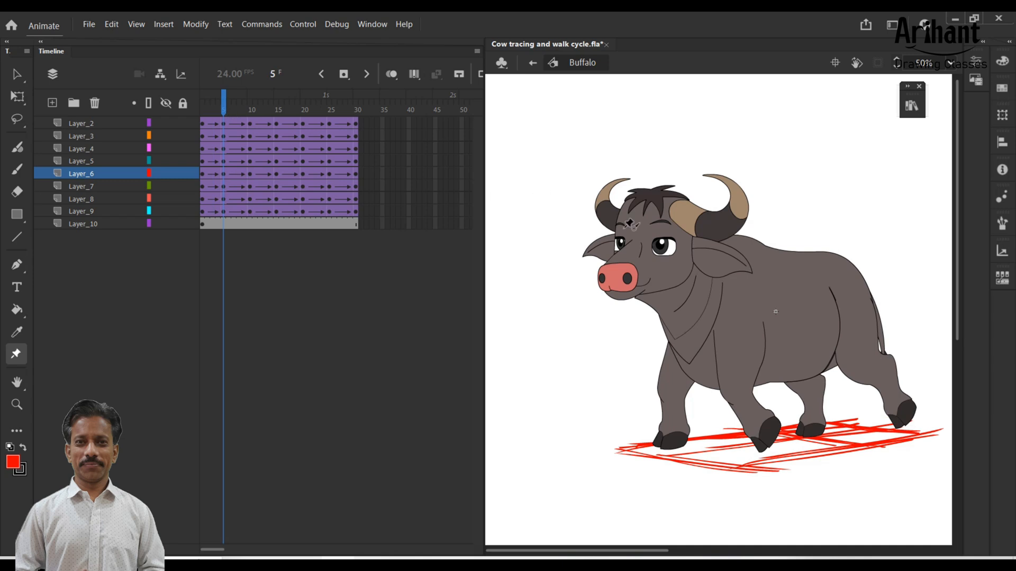
pyautogui.press('v')
pyautogui.click(646, 246)
pyautogui.hotkey('shift', 'Down')
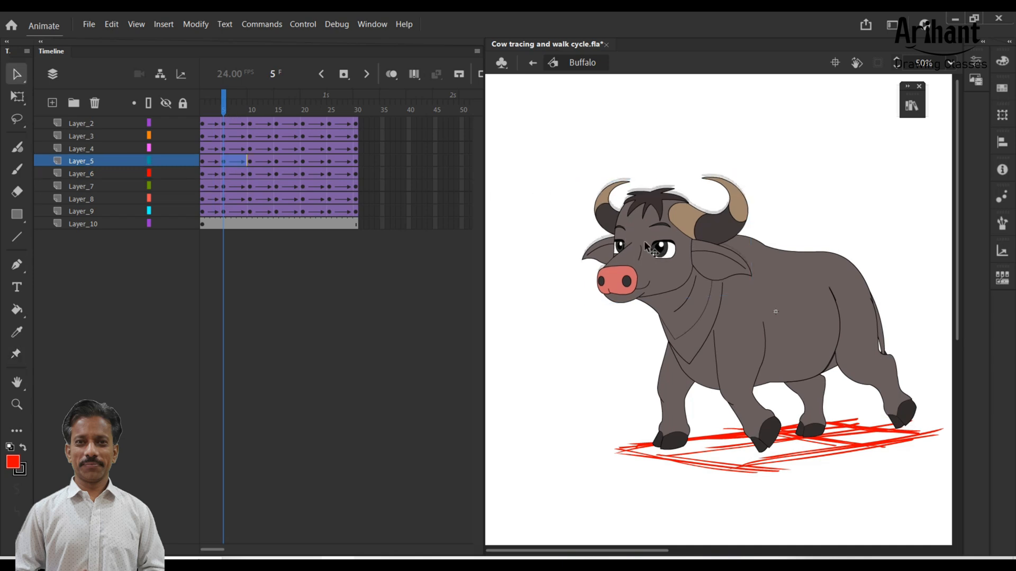
pyautogui.click(645, 246)
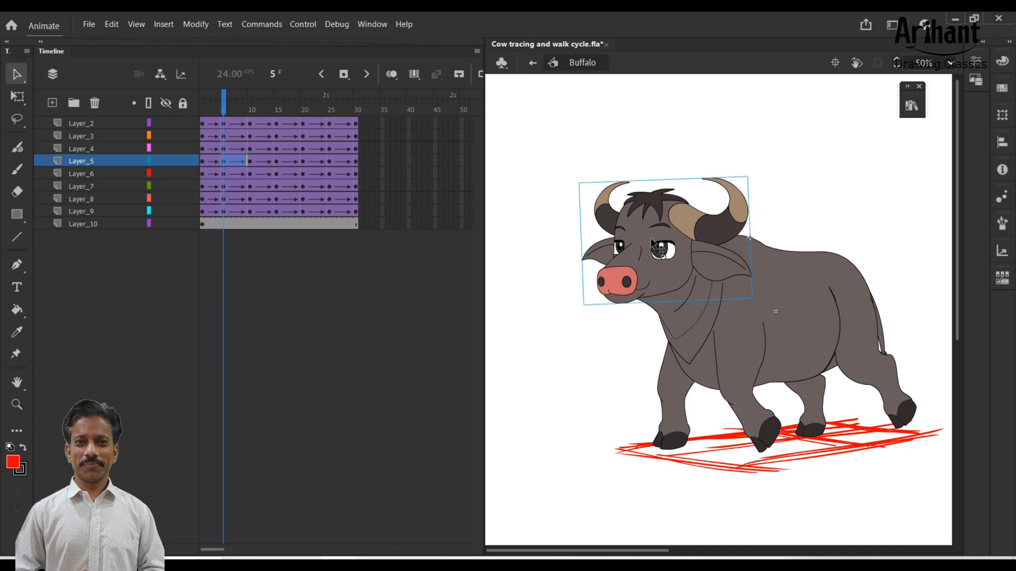
# Scale the head on Layer_5 to 100.5% at frame 5
pyautogui.hotkey('ctrl', 'alt', 's')
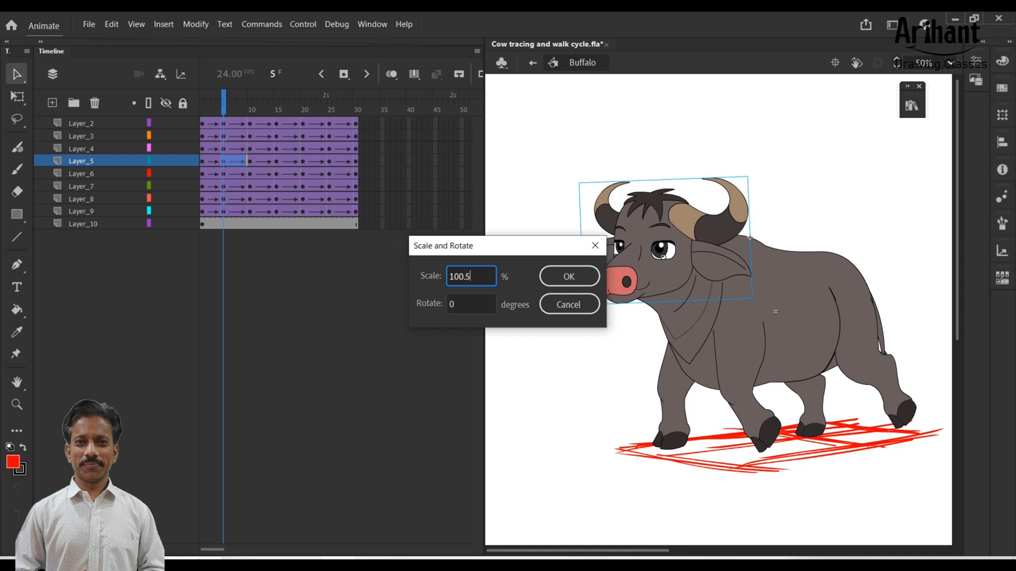
pyautogui.write('100.5')
pyautogui.press('Return')
# Scale the head on Layer_5 to 99.5% at frame 10
pyautogui.moveTo(213, 107); pyautogui.dragTo(250, 107)
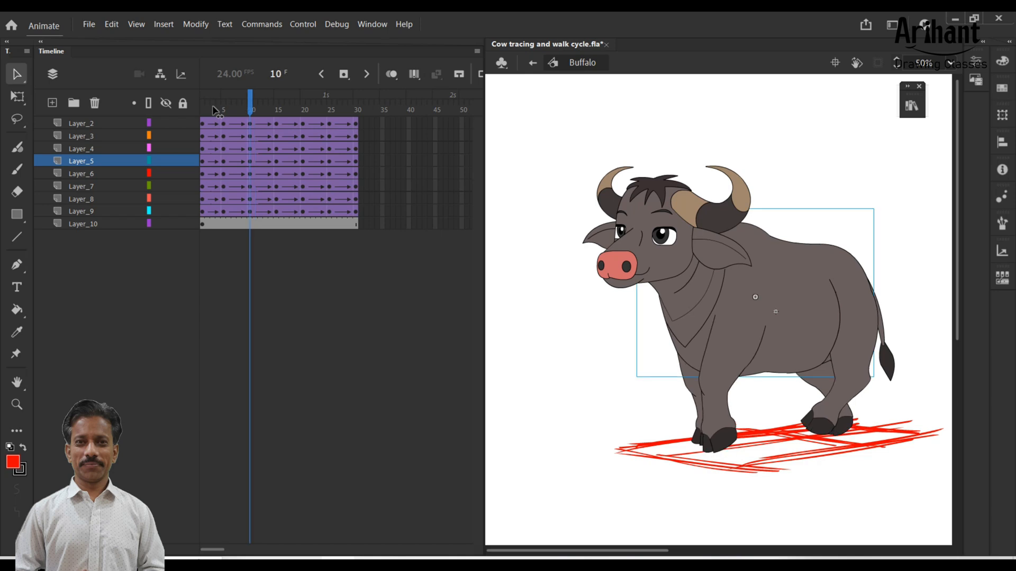
pyautogui.click(662, 210)
pyautogui.hotkey('ctrl', 'alt', 's')
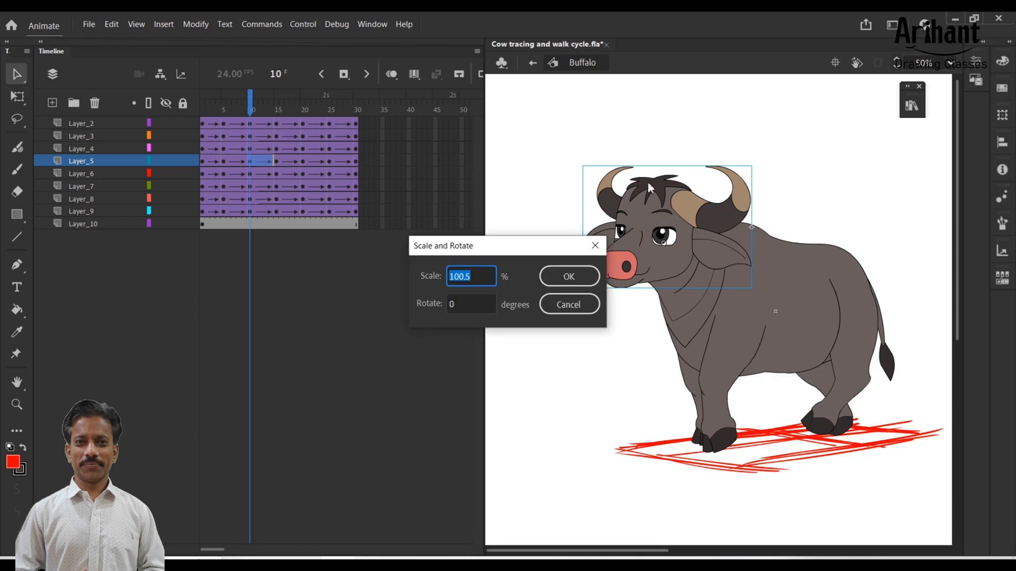
pyautogui.write('99.5')
pyautogui.press('Return')
# Preview the head motion between frames 1 and 10, raise the head on Layer_5 slightly at frame 10, and replay it
pyautogui.moveTo(204, 100); pyautogui.dragTo(240, 101)
pyautogui.press('.')
pyautogui.press('.')
pyautogui.press('.')
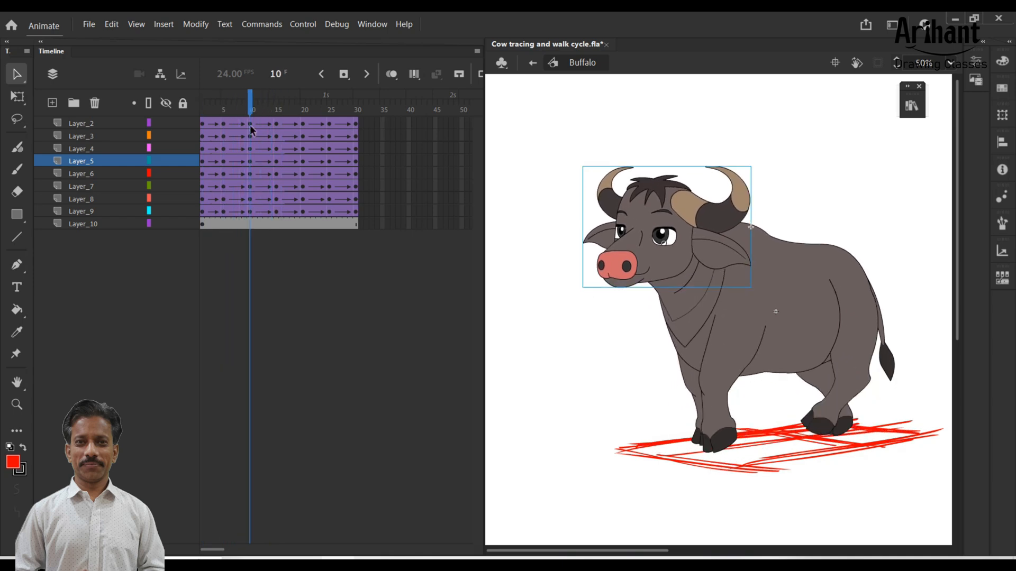
pyautogui.moveTo(623, 258); pyautogui.dragTo(625, 253)
pyautogui.click(233, 101)
pyautogui.press('Return')
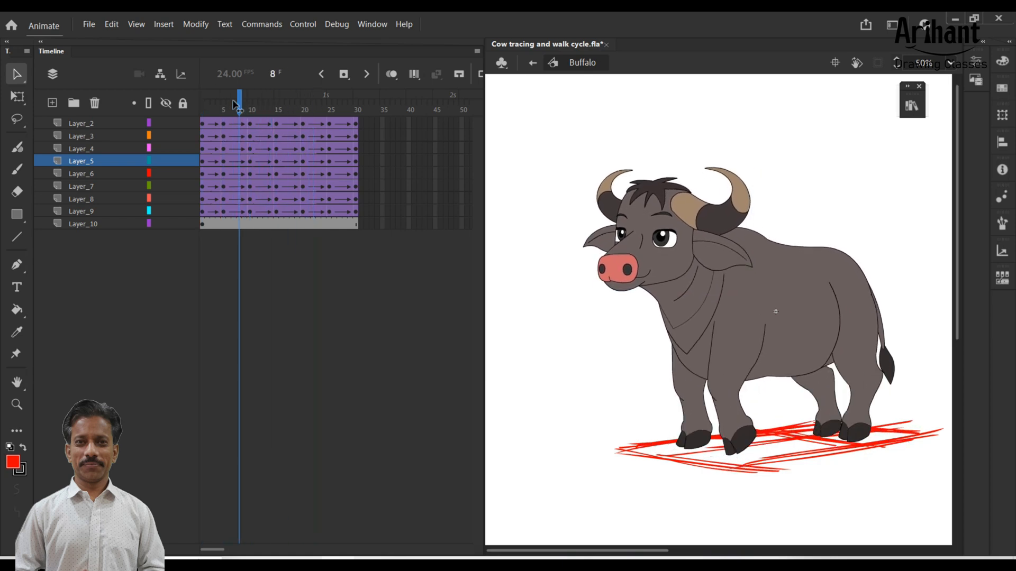
pyautogui.press('Return')
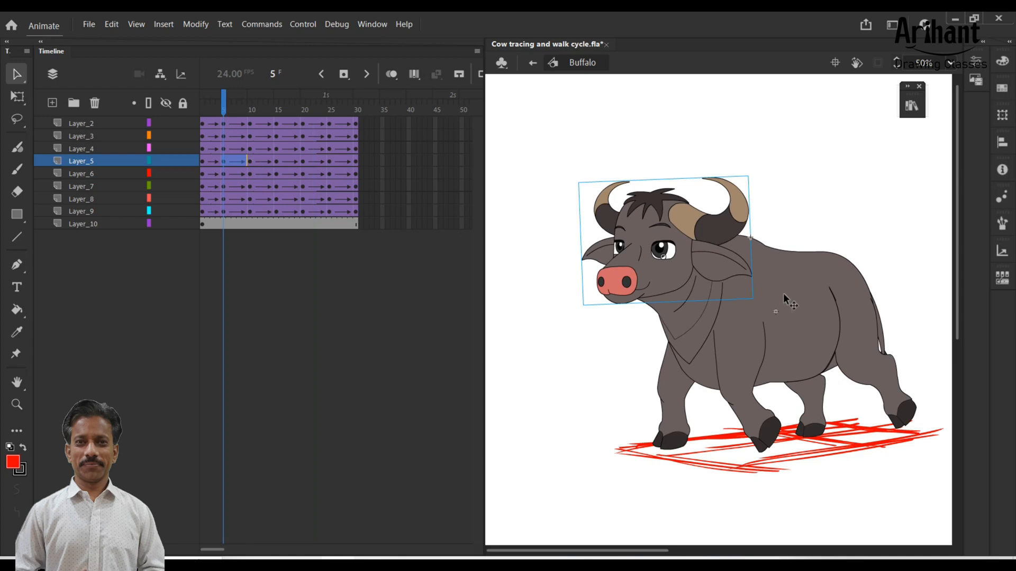
# Copy the Layer_5 and Layer_6 keyframes at frames 5 and 10 to frames 20 and 25, and save the file
pyautogui.click(788, 301)
pyautogui.click(735, 303)
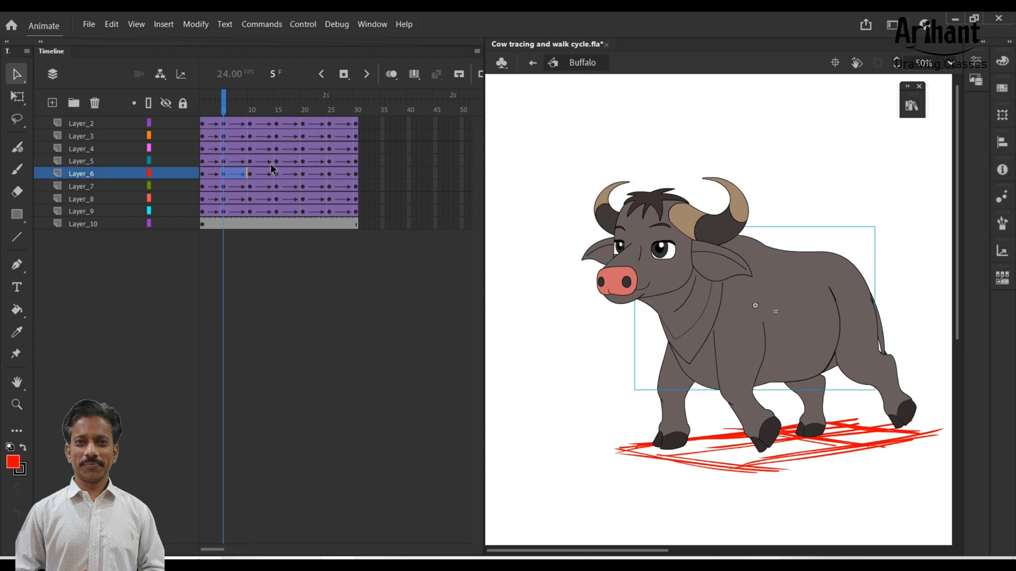
pyautogui.click(638, 259)
pyautogui.keyDown('shift'); pyautogui.click(249, 173); pyautogui.keyUp('shift')
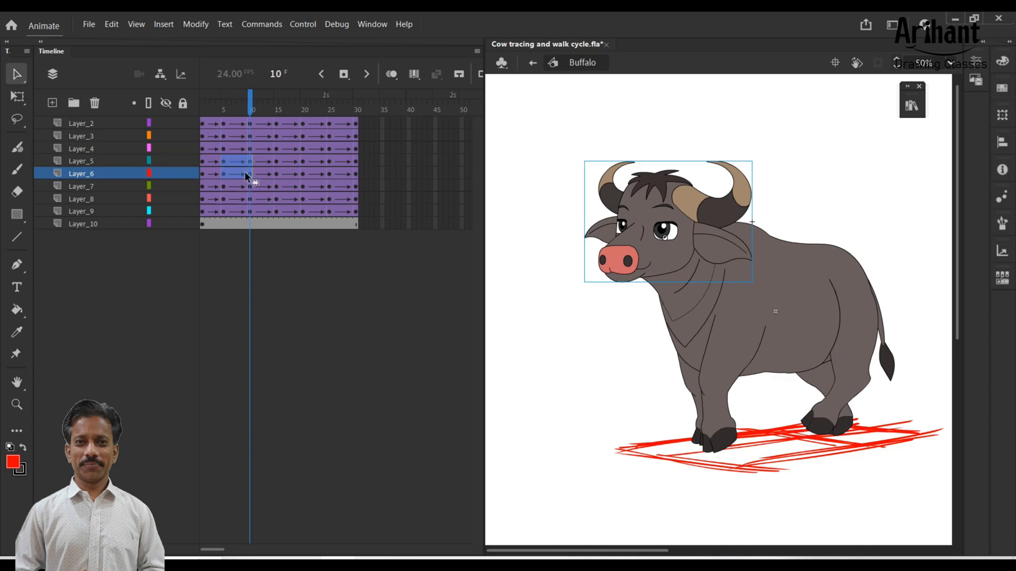
pyautogui.moveTo(230, 167); pyautogui.dragTo(309, 169)
pyautogui.click(499, 178)
pyautogui.hotkey('ctrl', 's')
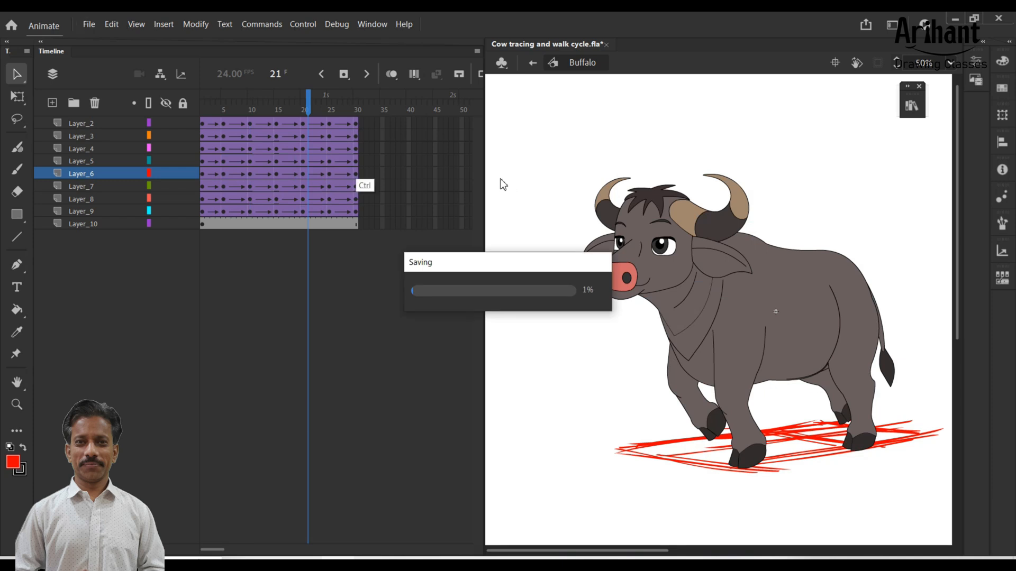
# Return to Scene 1 and extend all four layers to frame 29
pyautogui.click(532, 65)
pyautogui.moveTo(345, 122); pyautogui.dragTo(357, 172)
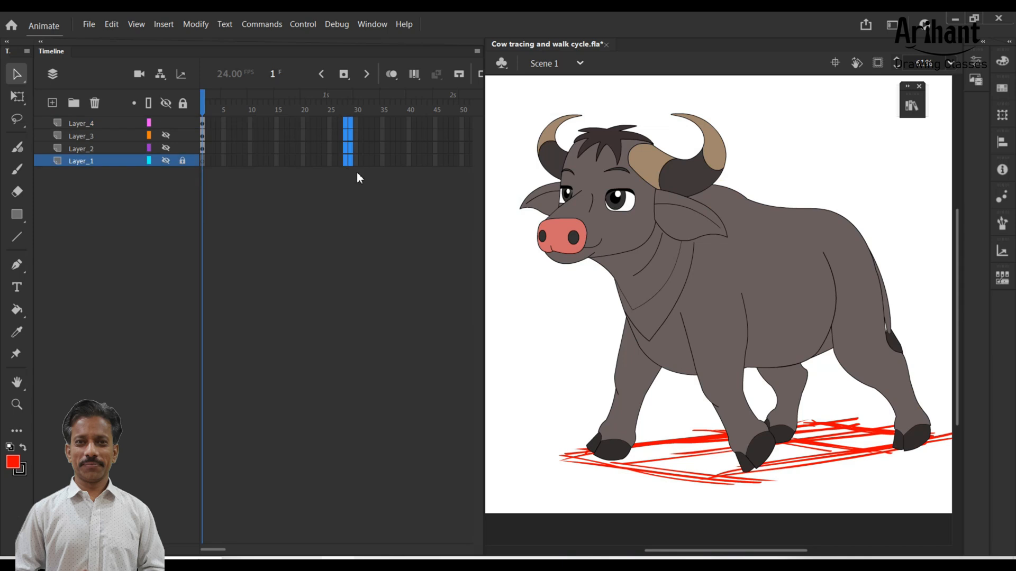
pyautogui.press('F5')
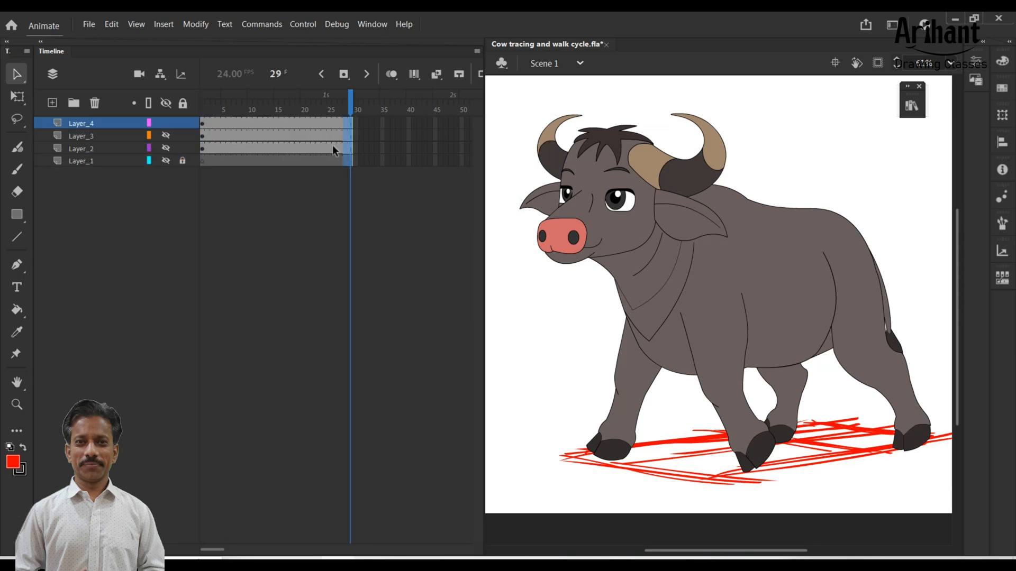
# Convert Layer_2 and Layer_3 in Scene 1 to guide layers
pyautogui.click(106, 145)
pyautogui.keyDown('shift'); pyautogui.click(98, 157); pyautogui.keyUp('shift')
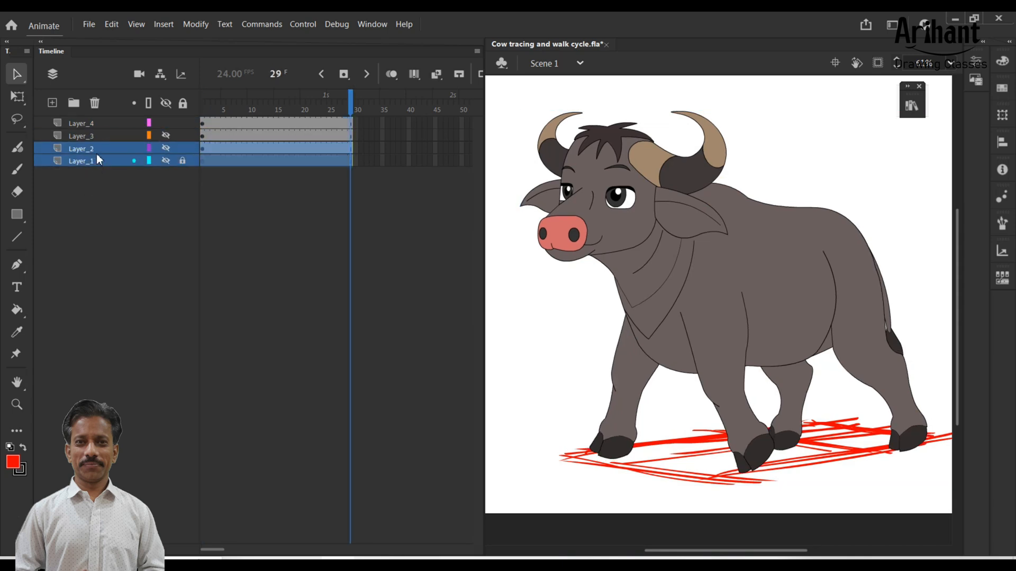
pyautogui.keyDown('shift'); pyautogui.click(94, 136); pyautogui.keyUp('shift')
pyautogui.rightClick(91, 148)
pyautogui.click(113, 318)
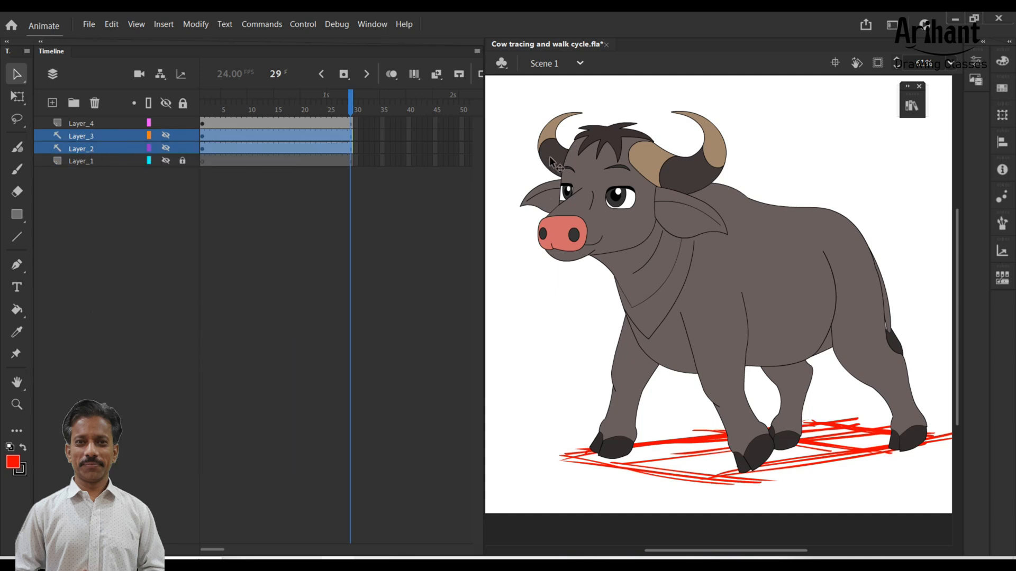
# Save the file, preview the walk cycle as a test movie, and close the preview
pyautogui.click(512, 160)
pyautogui.hotkey('ctrl', 's')
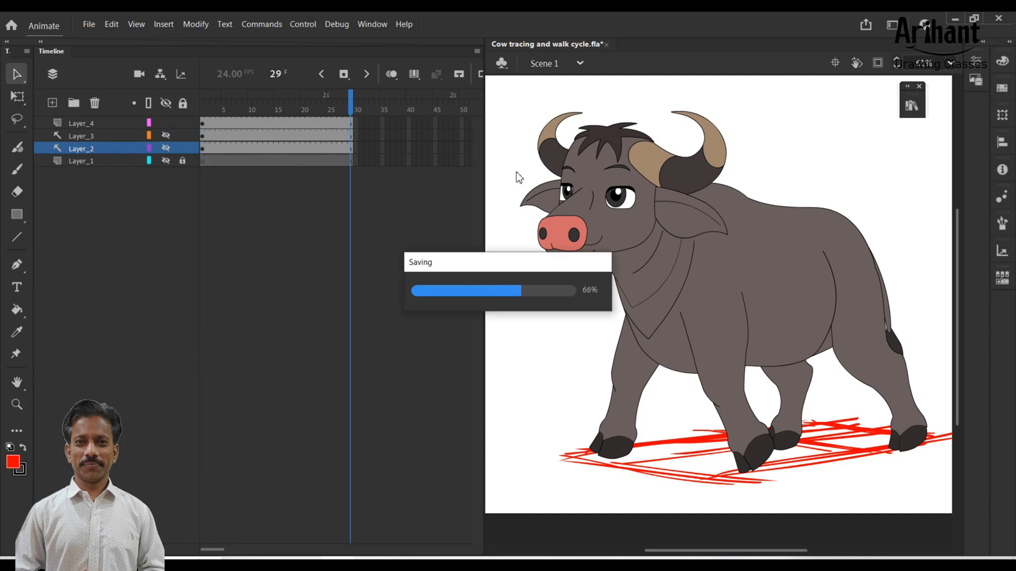
pyautogui.hotkey('ctrl', 'Return')
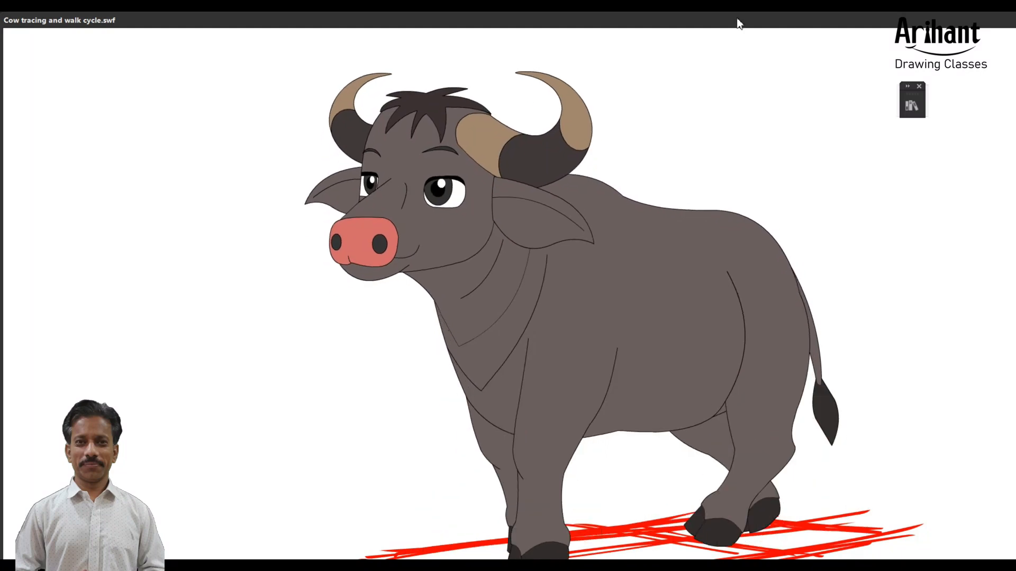
pyautogui.doubleClick(846, 23)
pyautogui.click(998, 20)
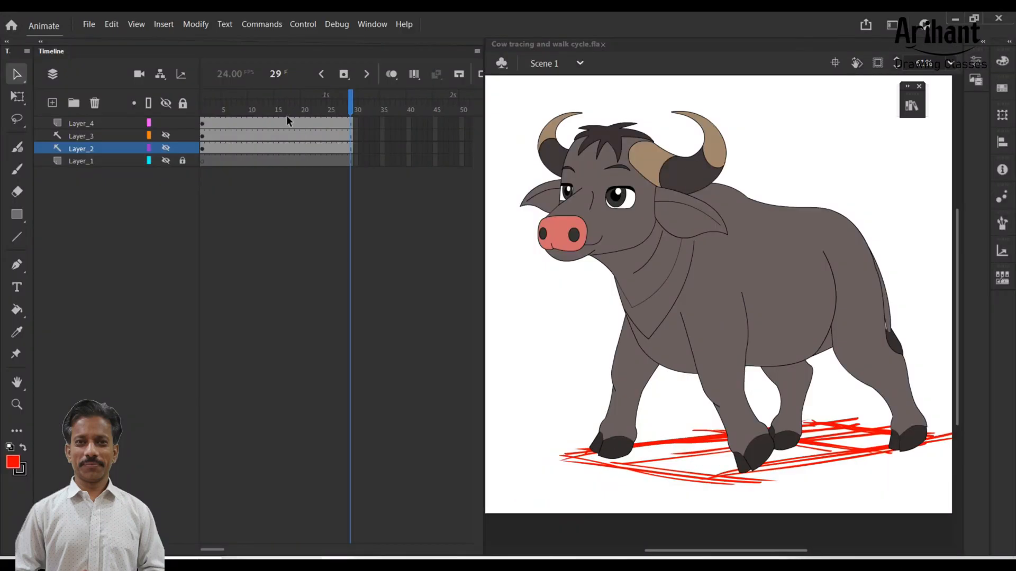
# Inside the Buffalo symbol, set the ease of the frame 12 and 27 tweens on Layer_2 through Layer_9 to 61 and play the cycle
pyautogui.doubleClick(678, 170)
pyautogui.moveTo(260, 107); pyautogui.dragTo(262, 211)
pyautogui.moveTo(339, 123); pyautogui.dragTo(340, 211)
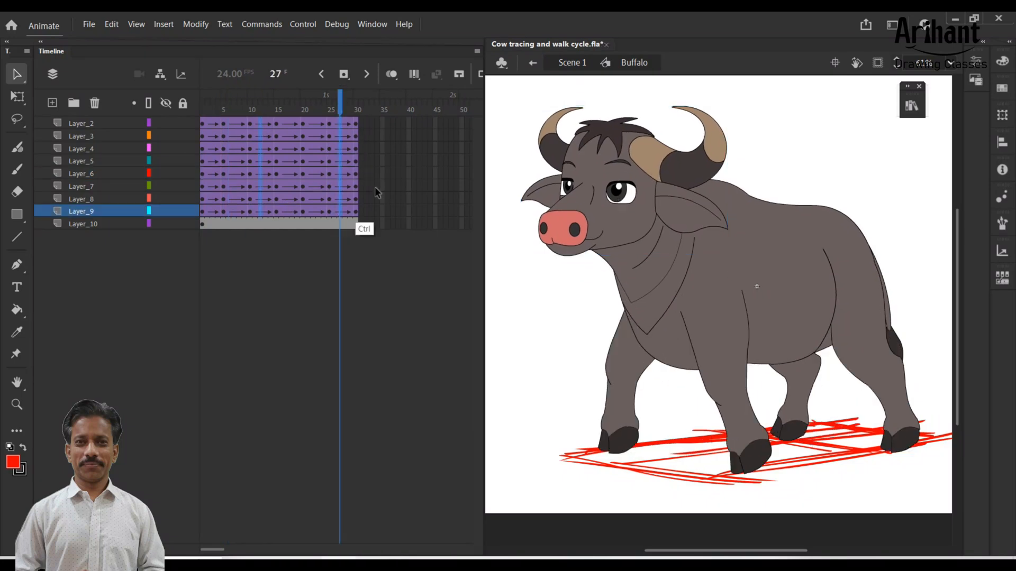
pyautogui.click(976, 61)
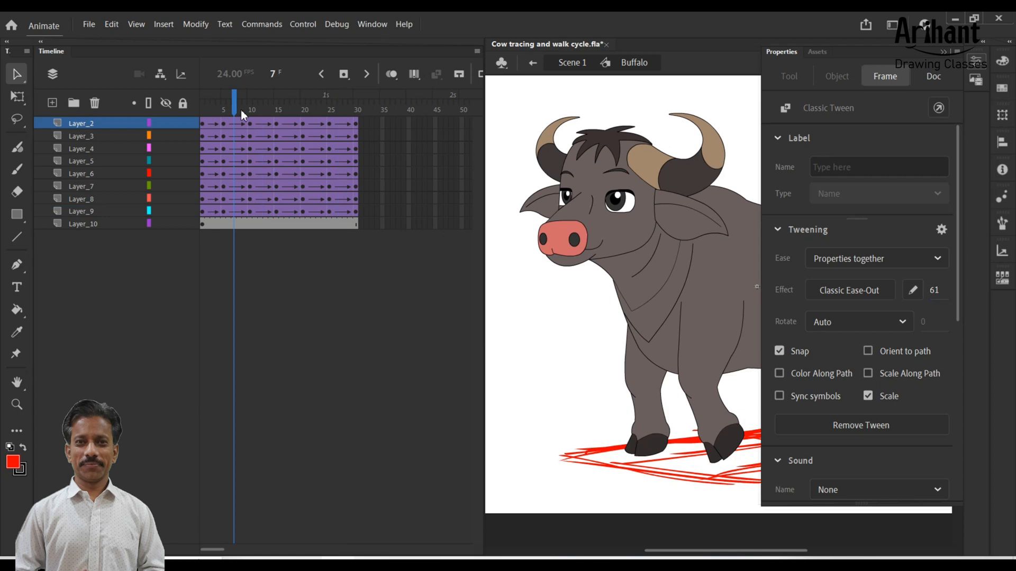
pyautogui.click(240, 110)
pyautogui.hotkey('shift', ',')
pyautogui.press('Return')
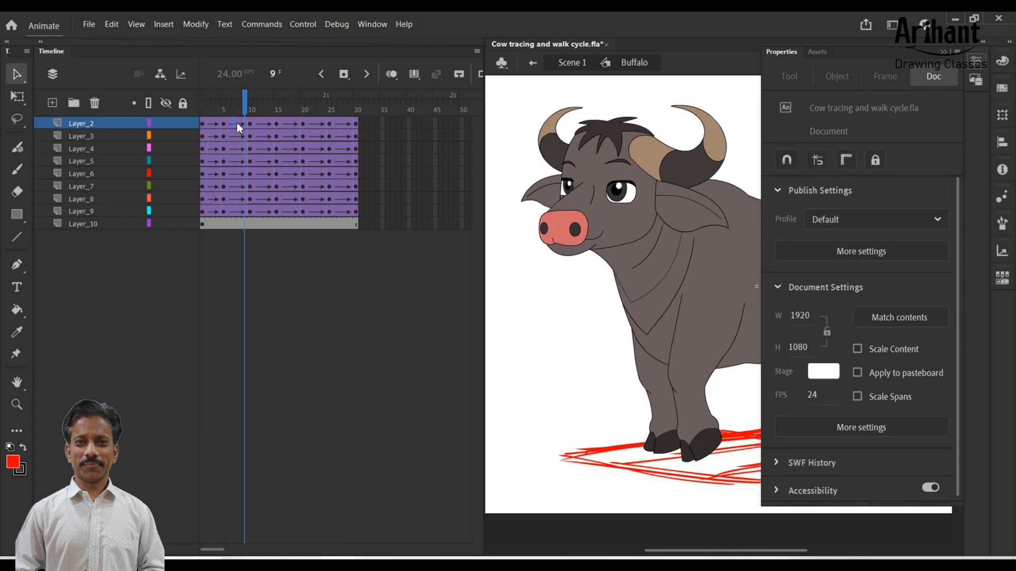
# Set the ease to 60 on the tweens at frames 7 and 23 across Layer_2 through Layer_9
pyautogui.moveTo(237, 123); pyautogui.dragTo(236, 210)
pyautogui.keyDown('ctrl'); pyautogui.click(316, 121); pyautogui.keyUp('ctrl')
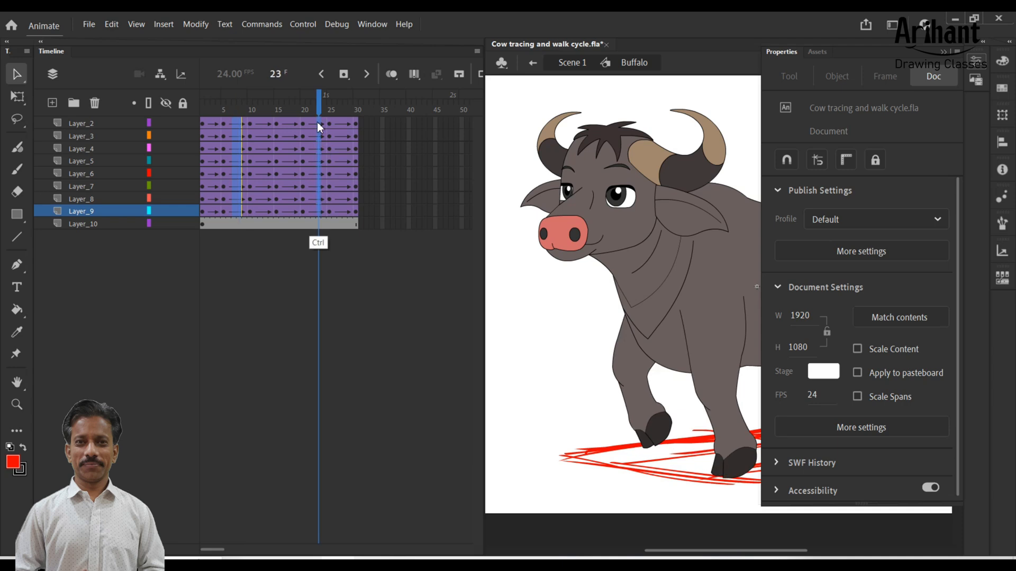
pyautogui.write('60')
pyautogui.press('Return')
# Set the ease to 40 on the tweens at frames 12 and 26 across Layer_2 through Layer_9
pyautogui.click(259, 123)
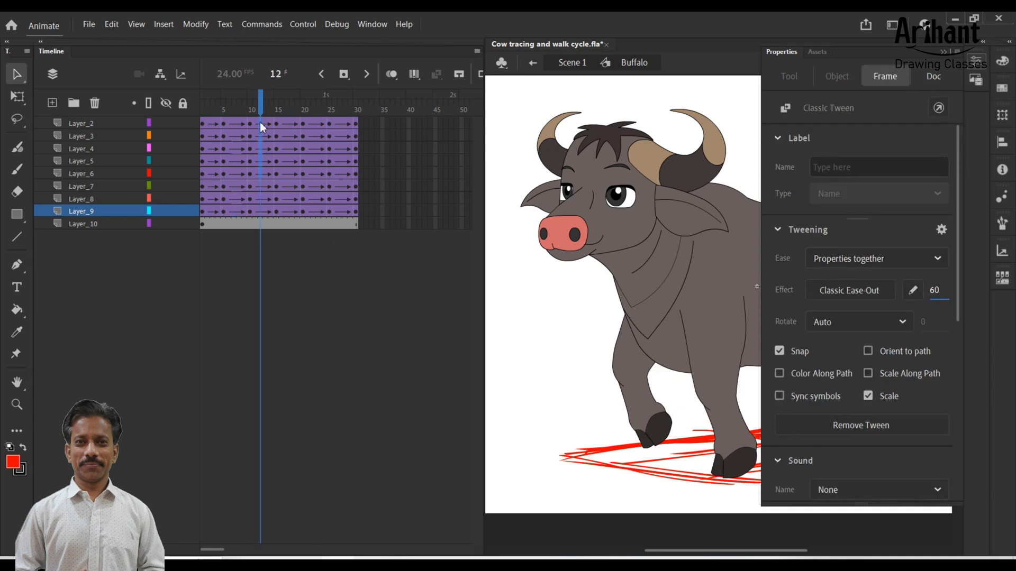
pyautogui.moveTo(343, 123); pyautogui.dragTo(336, 211)
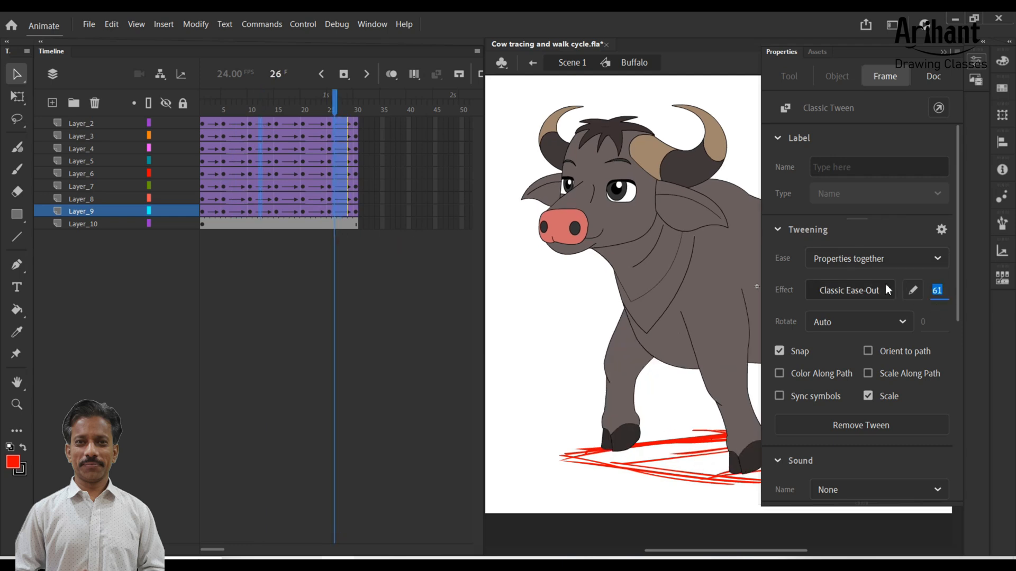
pyautogui.write('40')
# Set the ease to -5 on the tweens at frames 3 and 18 across Layer_2 through Layer_9
pyautogui.click(214, 122)
pyautogui.click(290, 125)
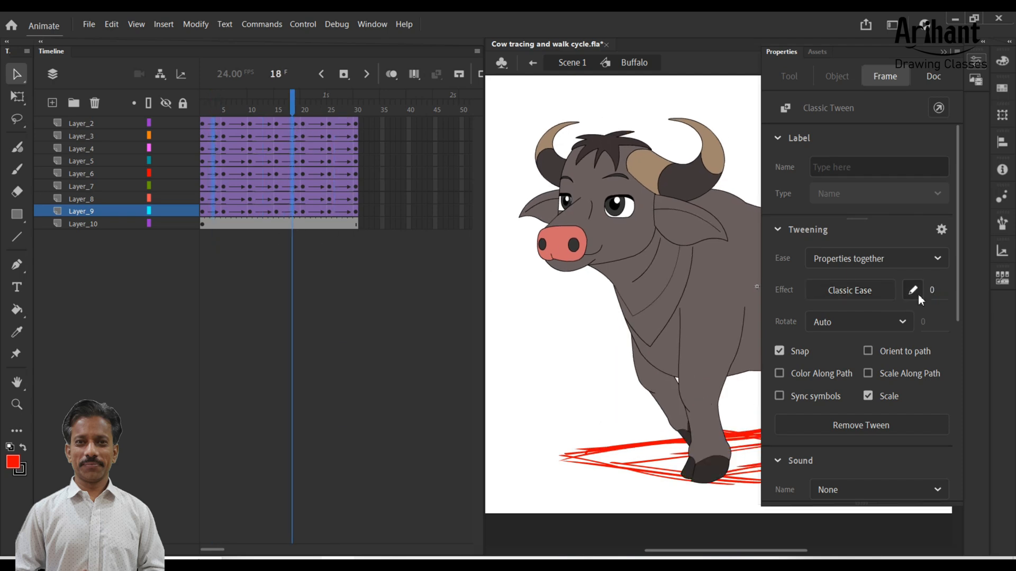
pyautogui.write('-5')
pyautogui.press('Return')
pyautogui.click(580, 341)
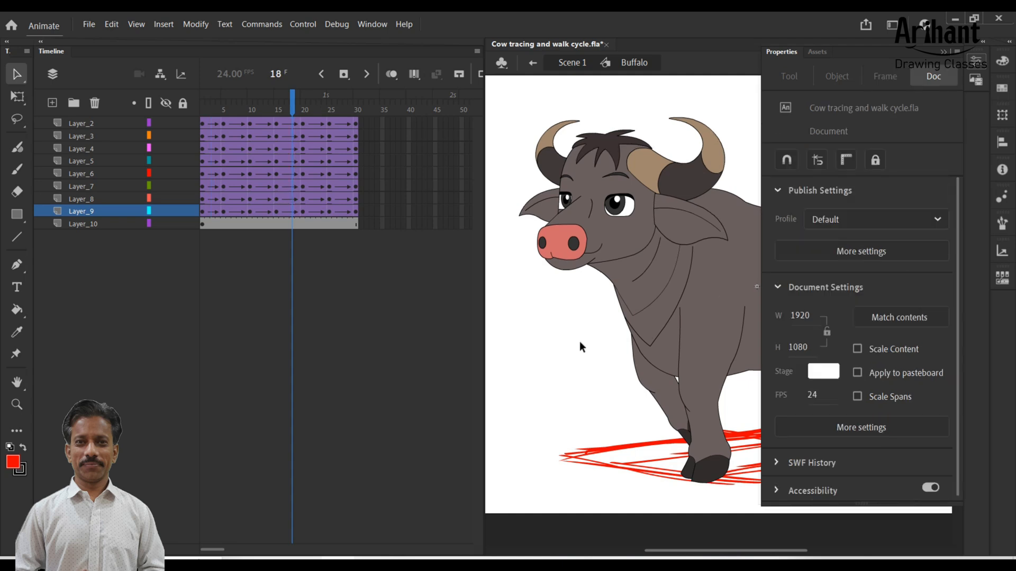
# Save the file and run the test movie with its playback quality set to Low
pyautogui.hotkey('ctrl', 's')
pyautogui.hotkey('ctrl', 'Return')
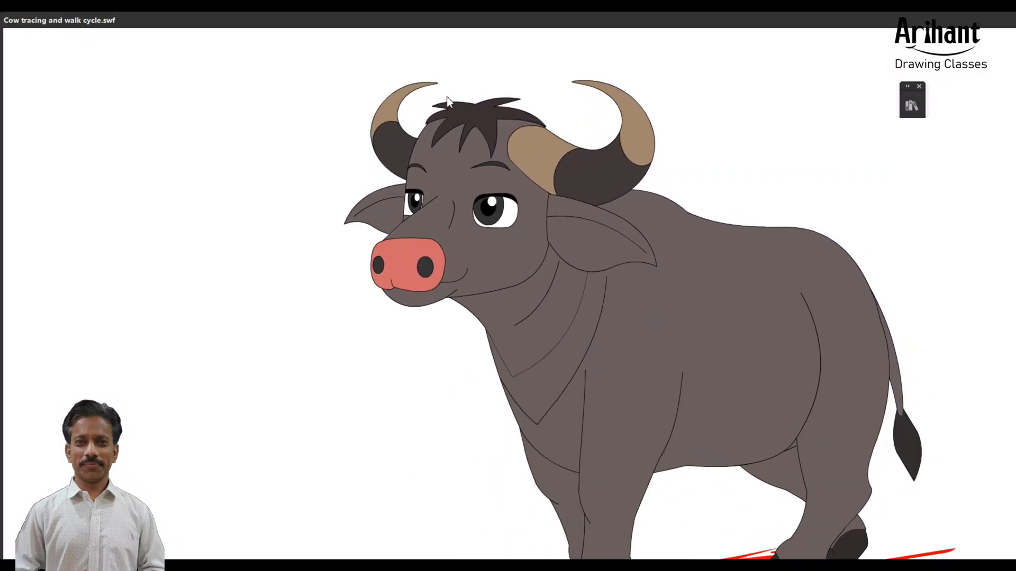
pyautogui.rightClick(446, 102)
pyautogui.moveTo(503, 161)
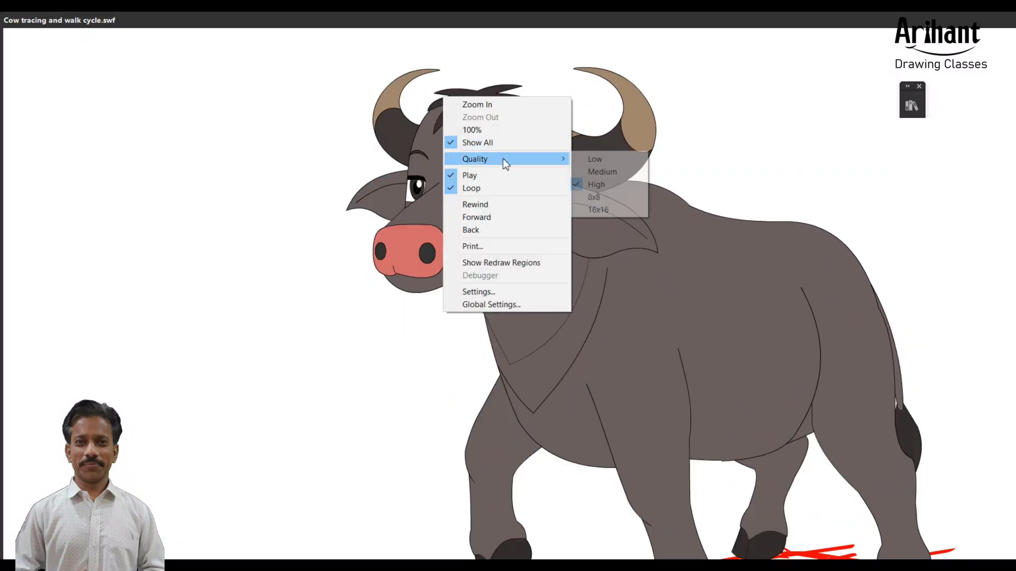
pyautogui.click(623, 158)
# View the test movie at 100% and with Show All, and close it
pyautogui.rightClick(600, 121)
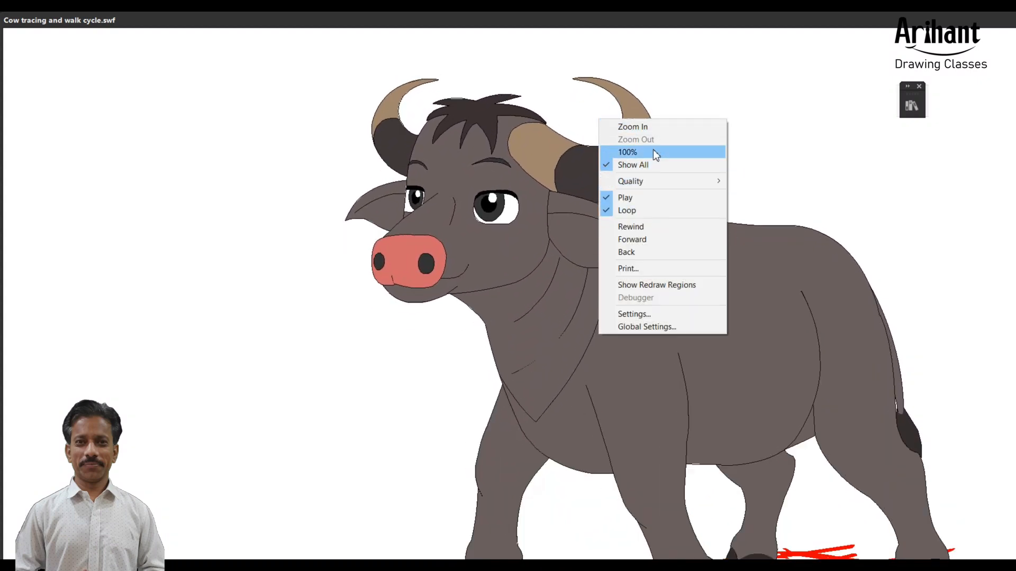
pyautogui.click(653, 151)
pyautogui.rightClick(653, 150)
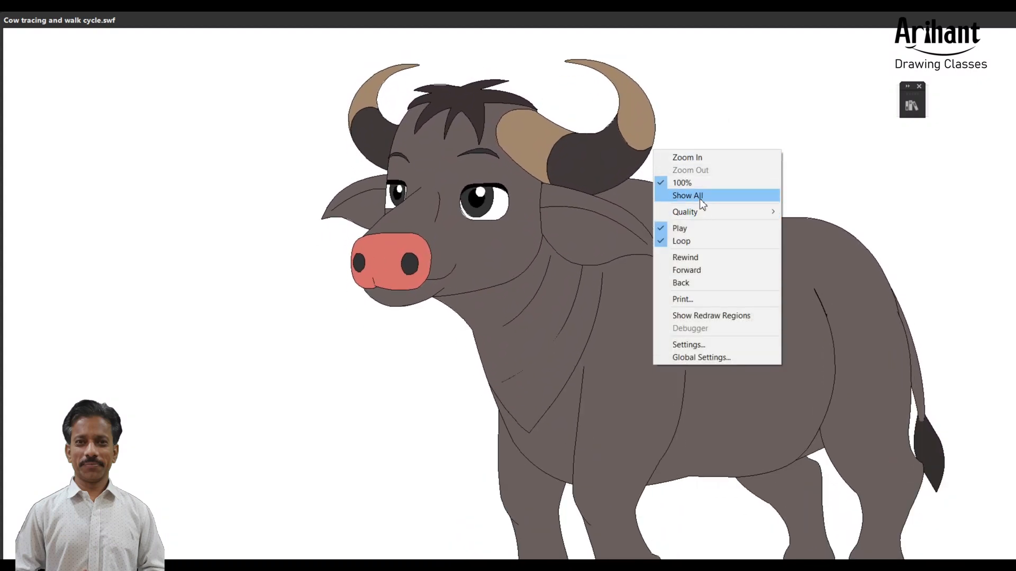
pyautogui.click(700, 199)
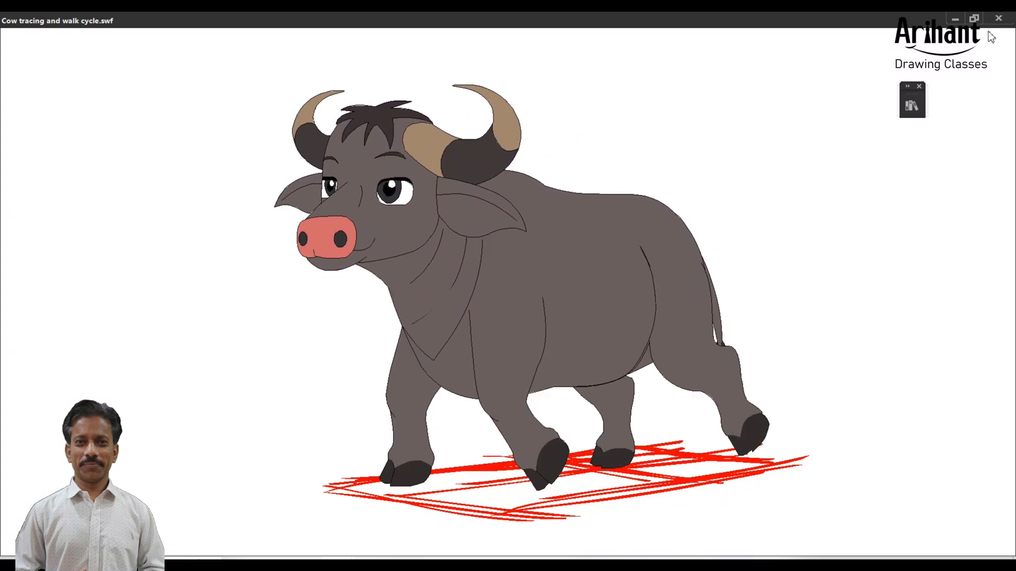
pyautogui.click(998, 18)
# Swing the tail on Layer_7 outward, away from the hind leg, at frame 5 using its Asset Warp joints
pyautogui.moveTo(251, 122); pyautogui.dragTo(226, 144)
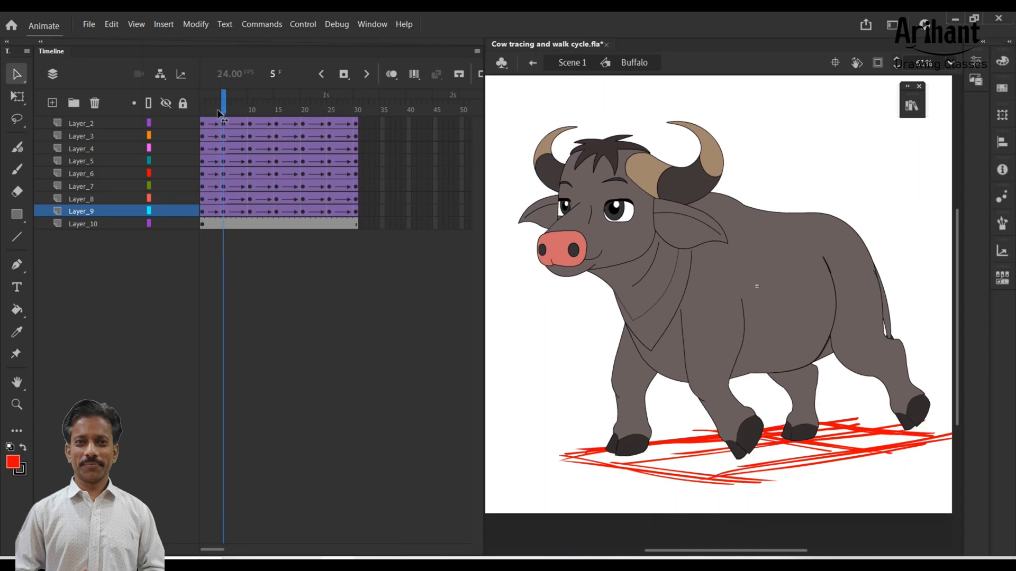
pyautogui.click(894, 322)
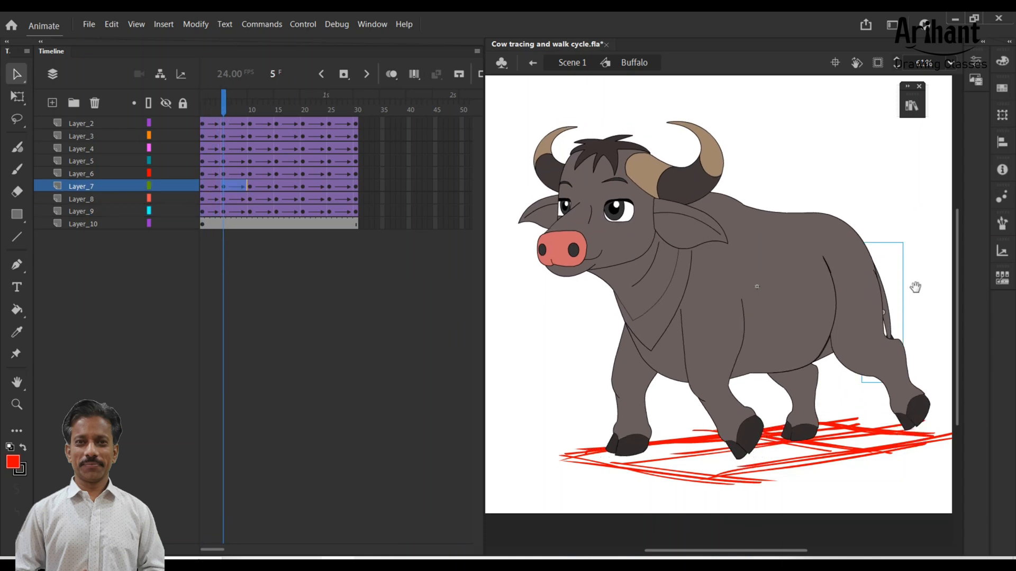
pyautogui.moveTo(915, 287); pyautogui.dragTo(878, 252)
pyautogui.press('w')
pyautogui.moveTo(854, 303); pyautogui.dragTo(861, 300)
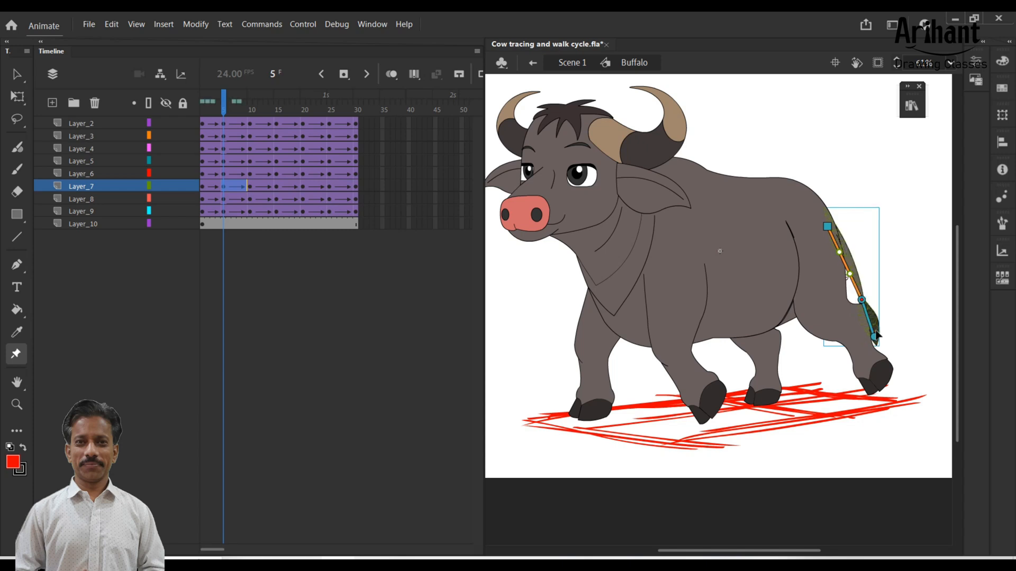
# Bend the tail on Layer_7 inward behind the hind leg at frame 1 by moving its Asset Warp joints
pyautogui.moveTo(212, 111); pyautogui.dragTo(181, 112)
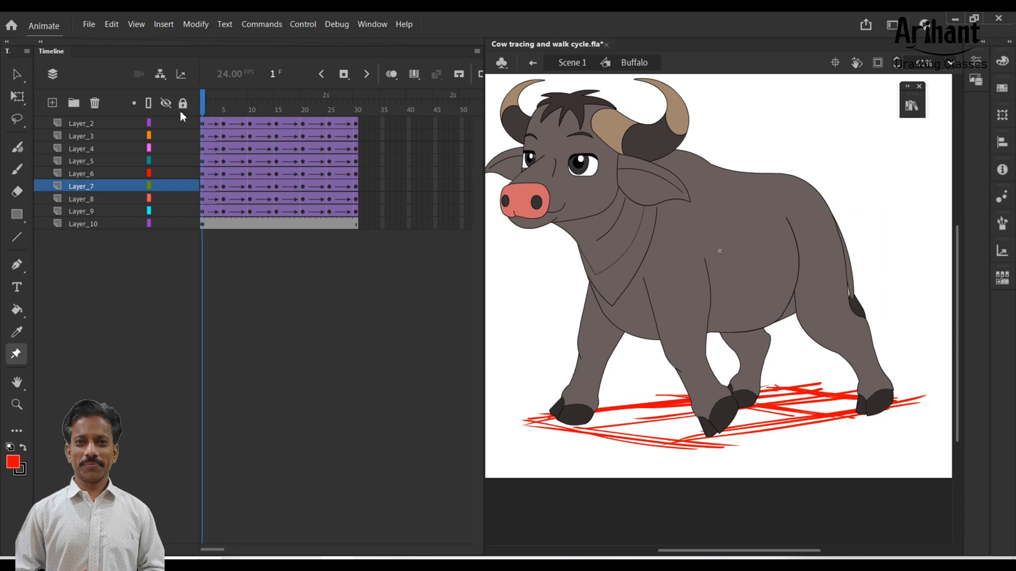
pyautogui.click(857, 299)
pyautogui.moveTo(854, 294); pyautogui.dragTo(839, 316)
pyautogui.click(837, 278)
pyautogui.moveTo(832, 248); pyautogui.dragTo(821, 224)
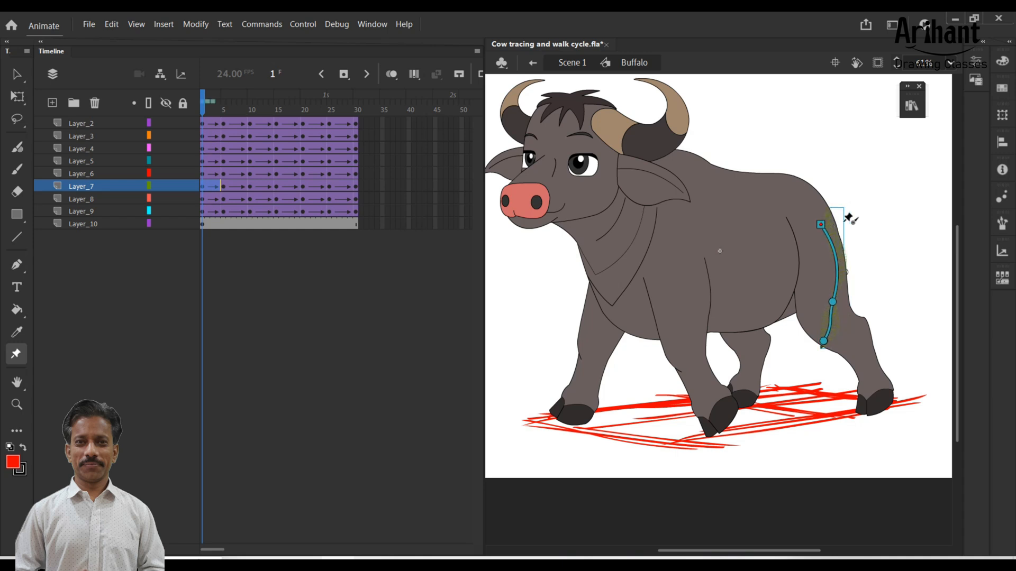
# Lower the Asset Warp joint near the tail's tip slightly at frame 5 on Layer_7 and play the cycle
pyautogui.click(203, 108)
pyautogui.press('.')
pyautogui.press('.')
pyautogui.press('.')
pyautogui.press('.')
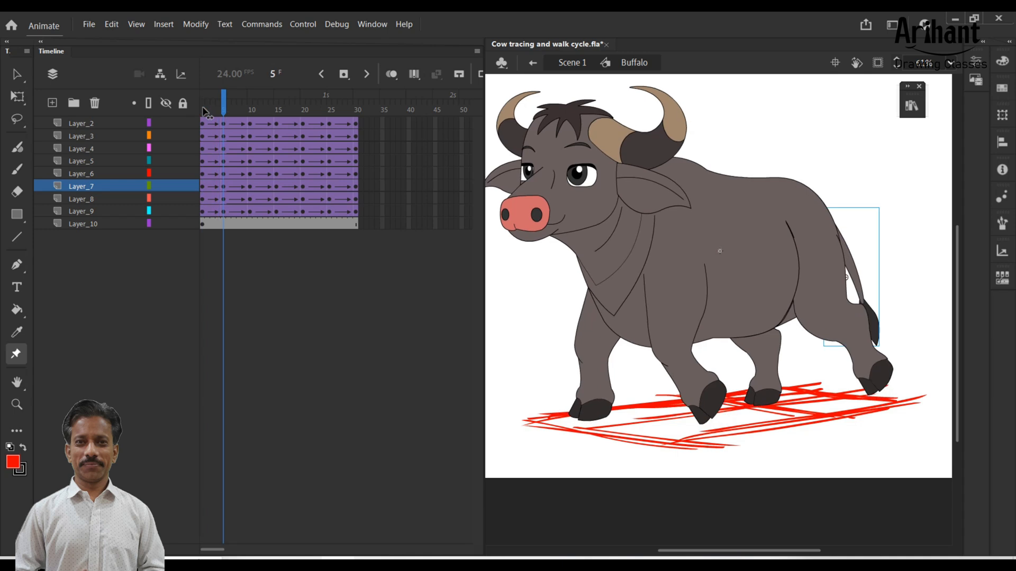
pyautogui.moveTo(878, 230)
pyautogui.moveTo(862, 317)
pyautogui.mouseDown()
pyautogui.moveTo(843, 278)
pyautogui.moveTo(857, 320)
pyautogui.moveTo(846, 332)
pyautogui.moveTo(858, 329)
pyautogui.mouseUp()
pyautogui.moveTo(223, 108)
pyautogui.mouseDown()
pyautogui.moveTo(202, 108)
pyautogui.moveTo(226, 108)
pyautogui.mouseUp()
pyautogui.press('Return')
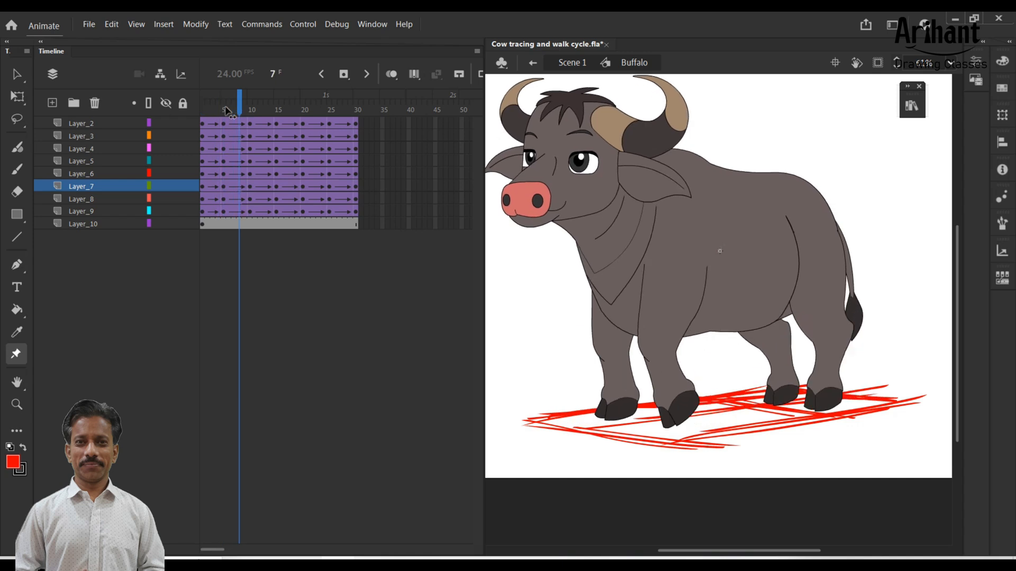
# Reshape the tail on Layer_7 into an outward curve at frame 10 using its Asset Warp joints and play the cycle
pyautogui.keyDown('ctrl'); pyautogui.click(851, 289); pyautogui.keyUp('ctrl')
pyautogui.moveTo(851, 289); pyautogui.dragTo(856, 285)
pyautogui.moveTo(838, 241); pyautogui.dragTo(841, 235)
pyautogui.moveTo(856, 287); pyautogui.dragTo(858, 282)
pyautogui.moveTo(872, 321); pyautogui.dragTo(868, 295)
pyautogui.hotkey('ctrl', 'z')
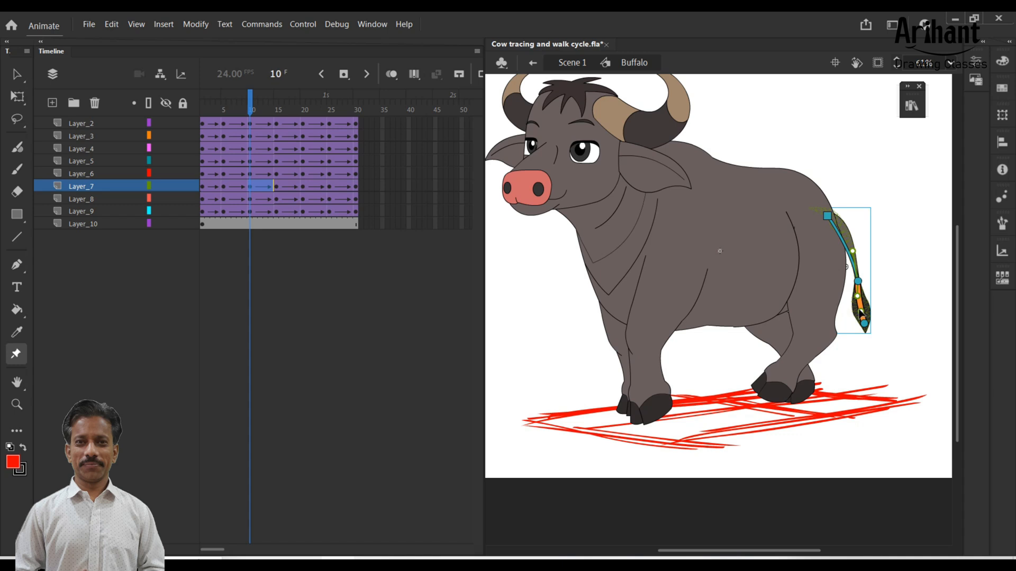
pyautogui.moveTo(878, 304); pyautogui.dragTo(877, 302)
pyautogui.press('Return')
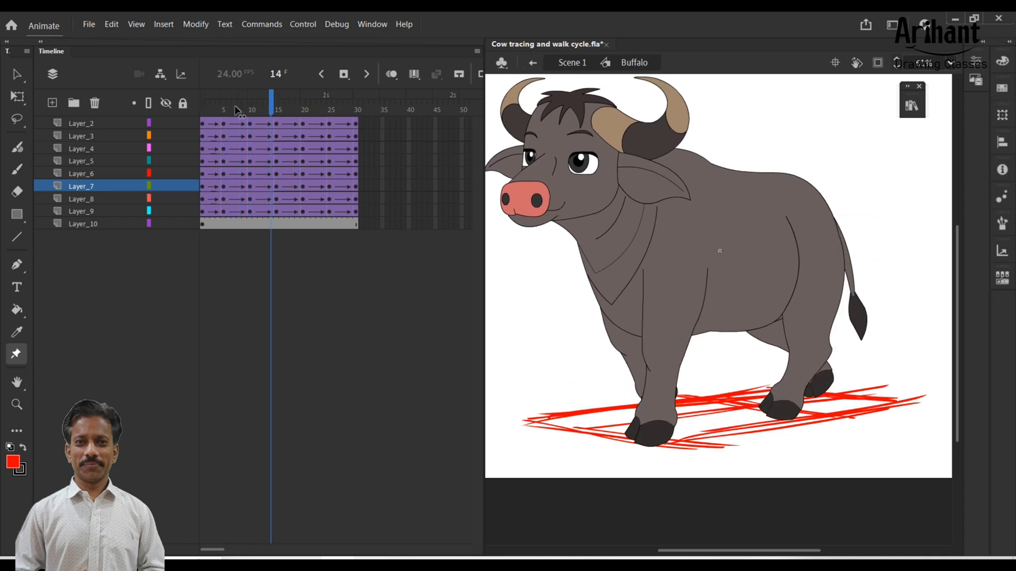
# Bend the tail on Layer_7 at frame 20, shifting its base and middle inward and flicking the tip outward with its Asset Warp joints
pyautogui.click(859, 333)
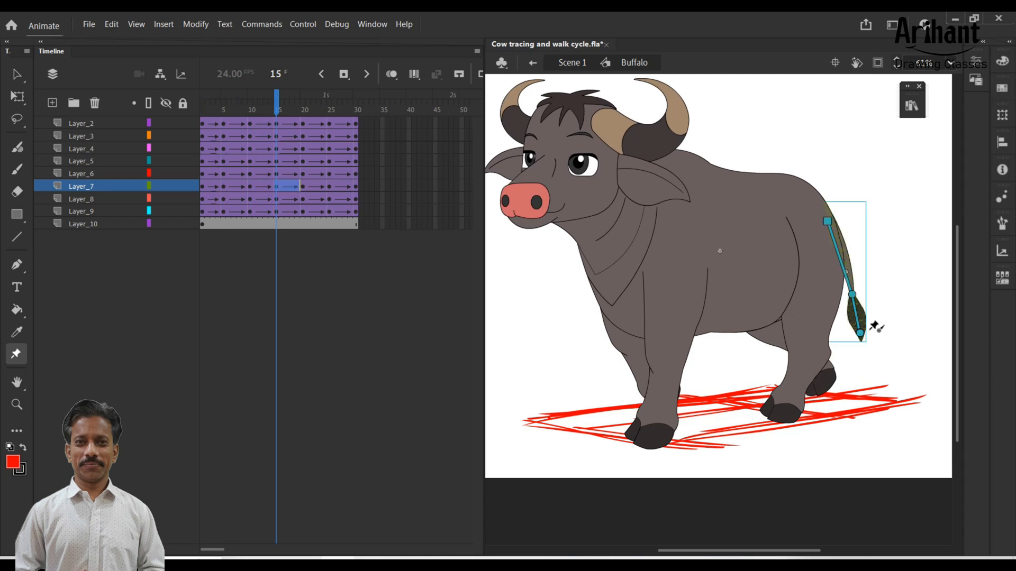
pyautogui.click(305, 113)
pyautogui.click(860, 322)
pyautogui.moveTo(850, 300); pyautogui.dragTo(844, 300)
pyautogui.moveTo(852, 338); pyautogui.dragTo(846, 314)
pyautogui.click(842, 299)
pyautogui.moveTo(832, 250); pyautogui.dragTo(825, 226)
pyautogui.moveTo(836, 299); pyautogui.dragTo(846, 302)
pyautogui.moveTo(821, 223); pyautogui.dragTo(813, 227)
pyautogui.moveTo(872, 333); pyautogui.dragTo(850, 304)
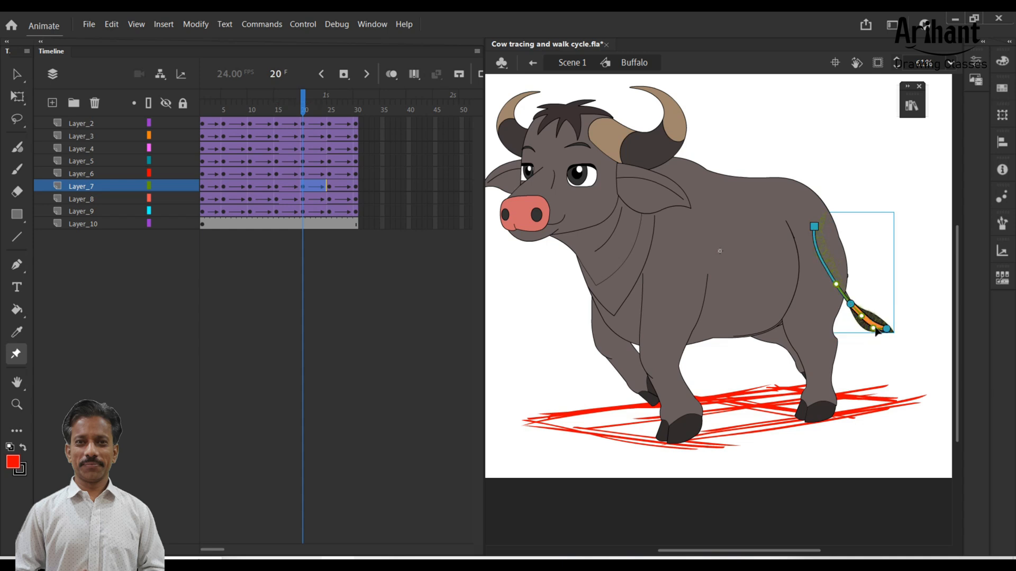
# Swing the tail on Layer_7 outward, away from the hind leg, at frame 15 and play the cycle
pyautogui.moveTo(275, 108)
pyautogui.mouseDown()
pyautogui.moveTo(285, 115)
pyautogui.moveTo(276, 111)
pyautogui.mouseUp()
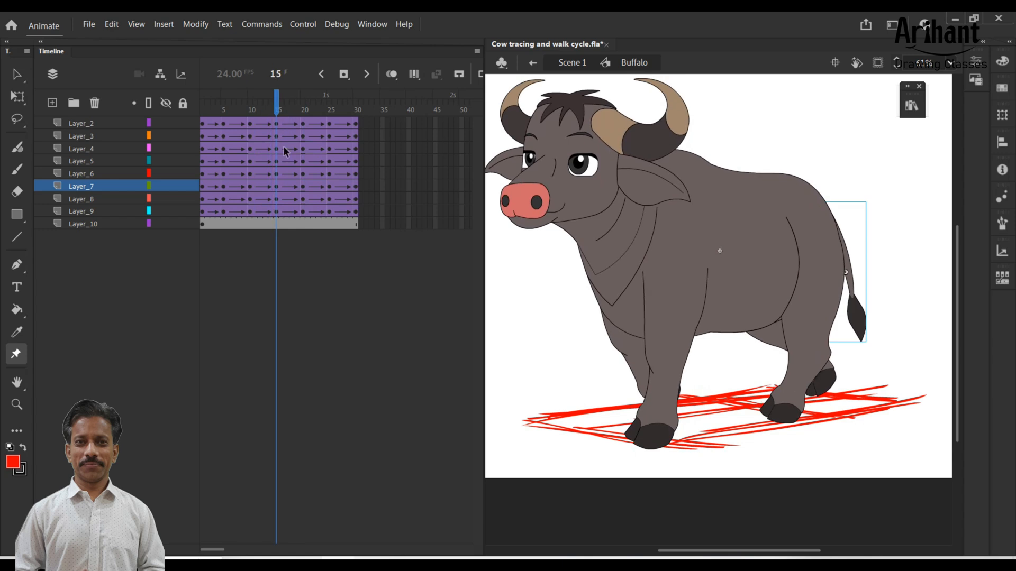
pyautogui.moveTo(866, 288); pyautogui.dragTo(880, 316)
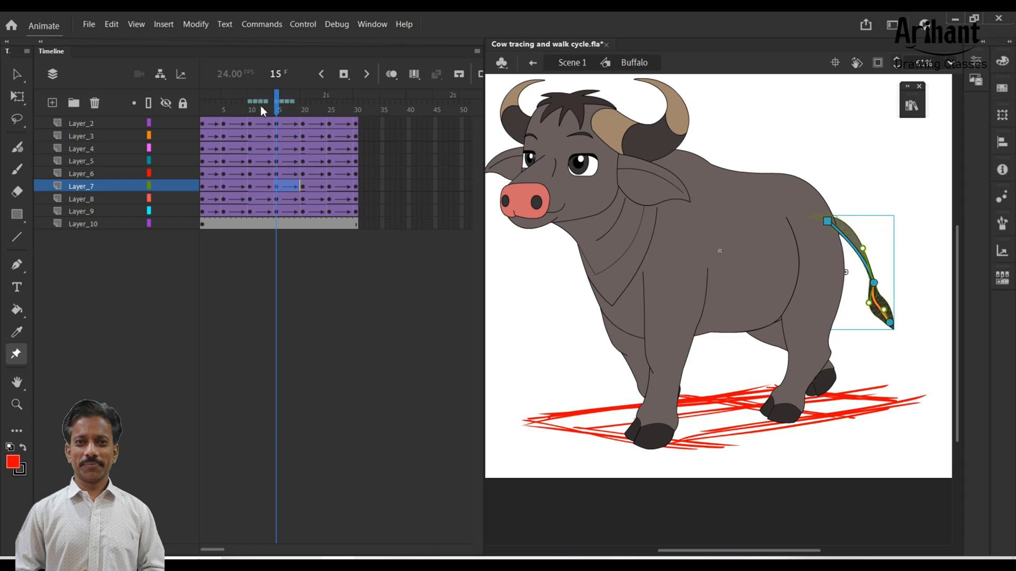
pyautogui.press('Return')
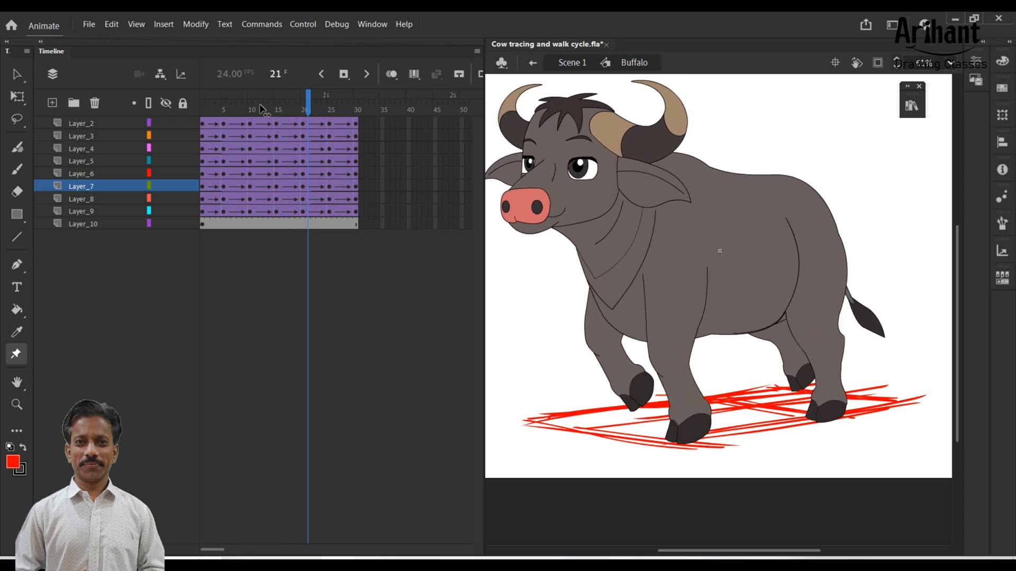
pyautogui.press('Return')
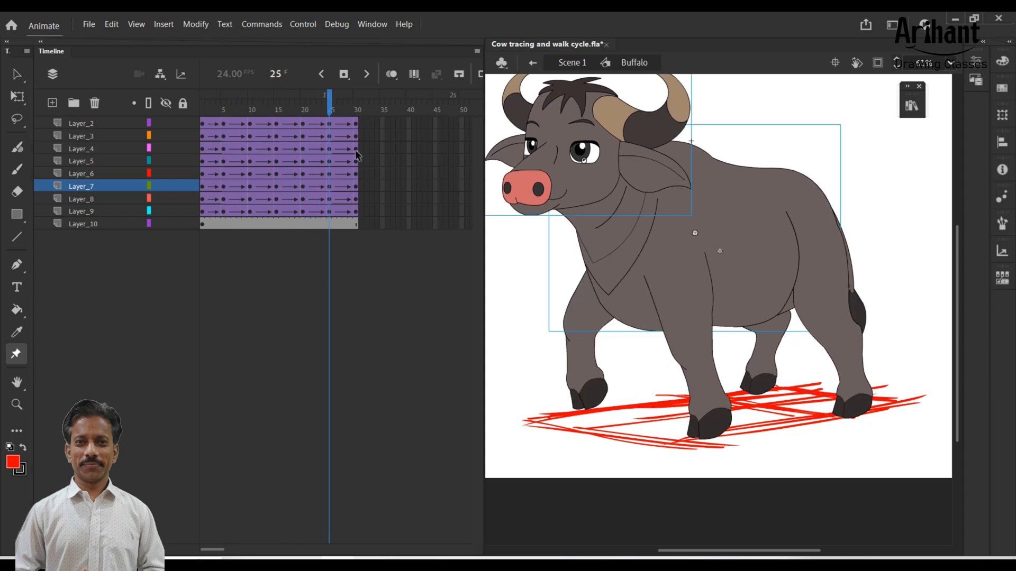
# Pull the tail on Layer_7 inward against the hind leg at frame 25, keeping its tip angled slightly outward with the Asset Warp joints
pyautogui.click(862, 313)
pyautogui.click(842, 267)
pyautogui.moveTo(843, 267); pyautogui.dragTo(823, 233)
pyautogui.hotkey('ctrl', 'z')
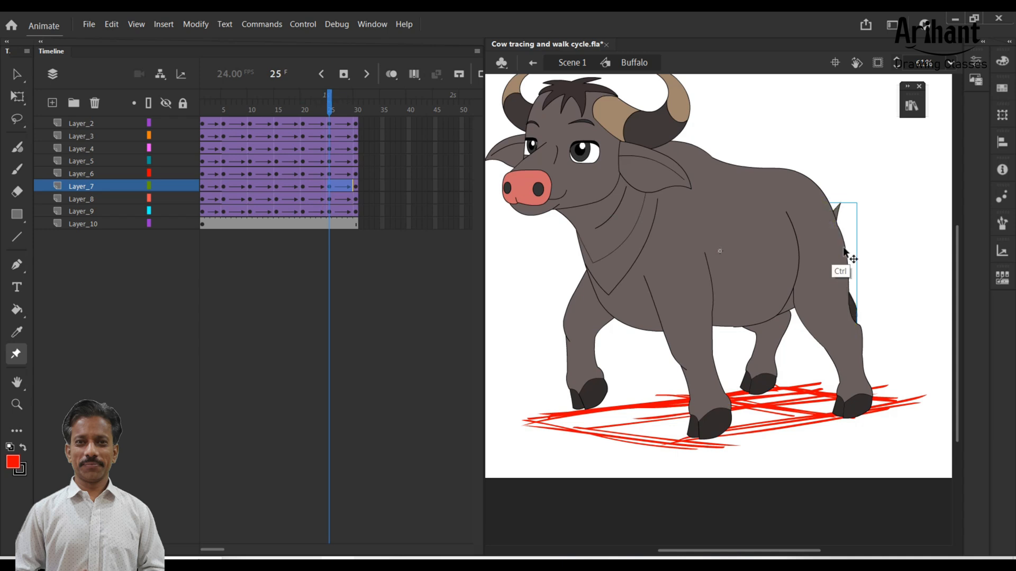
pyautogui.hotkey('ctrl', 'z')
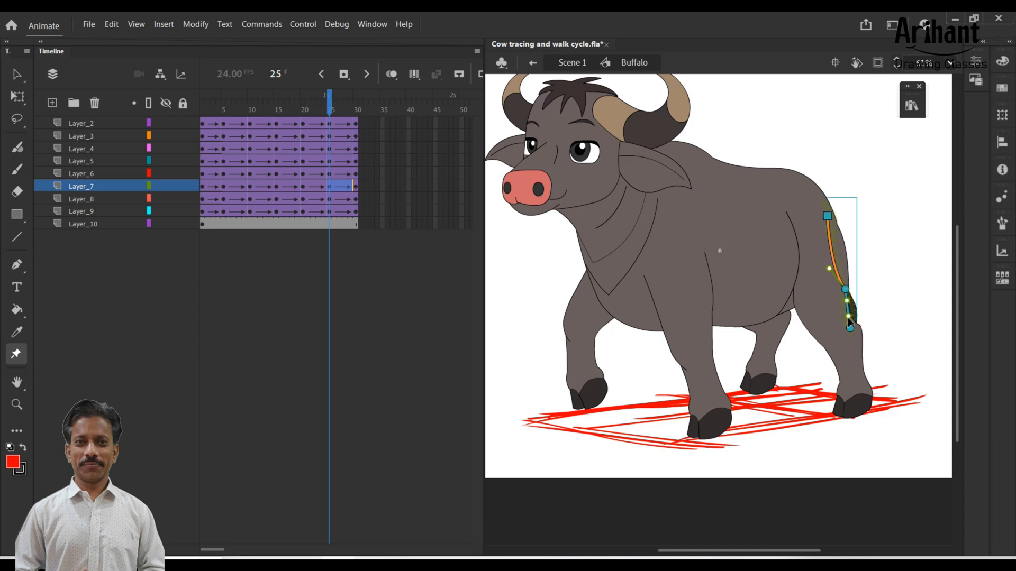
pyautogui.moveTo(851, 328); pyautogui.dragTo(870, 319)
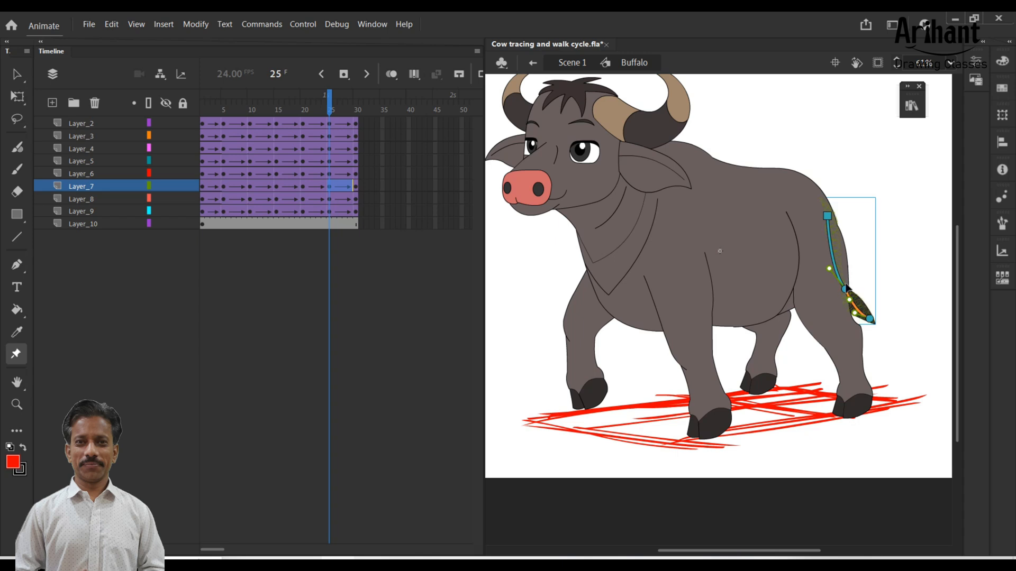
pyautogui.moveTo(828, 215); pyautogui.dragTo(821, 216)
pyautogui.moveTo(863, 320); pyautogui.dragTo(860, 320)
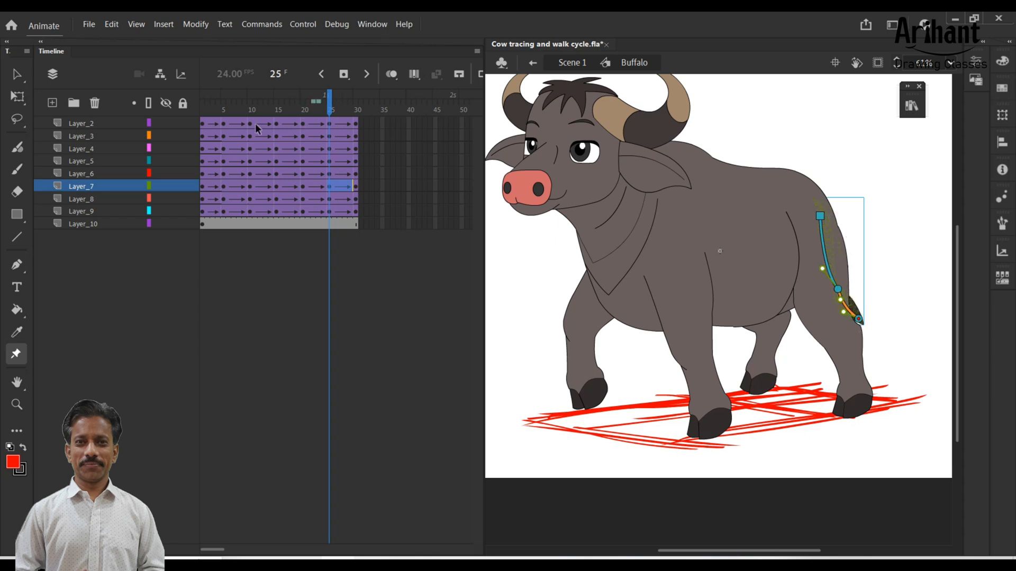
# Copy the tail keyframe on Layer_7 from frame 1 to frame 30 and save the file
pyautogui.moveTo(229, 110); pyautogui.dragTo(232, 110)
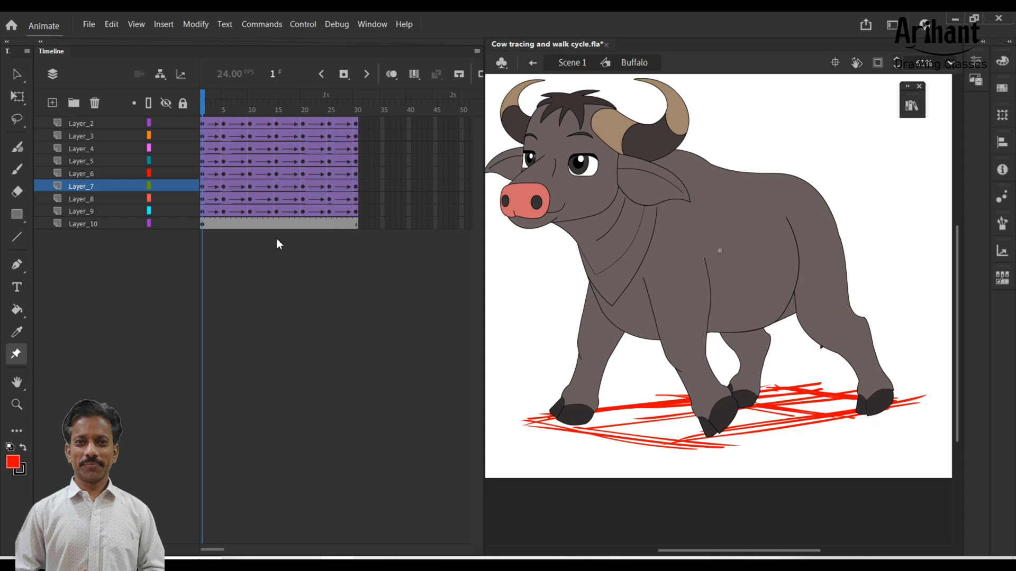
pyautogui.click(204, 188)
pyautogui.moveTo(205, 189); pyautogui.dragTo(356, 186)
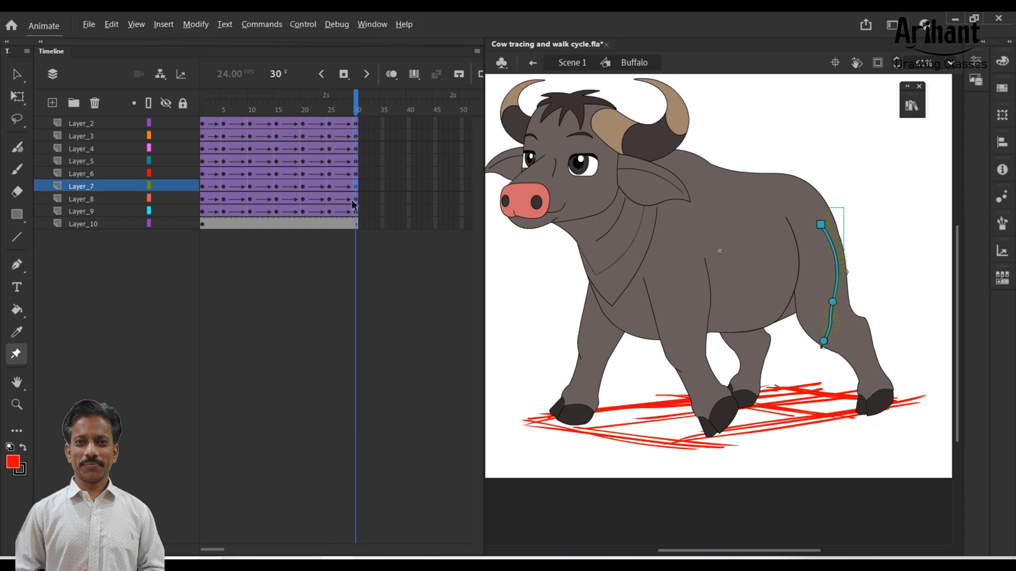
pyautogui.hotkey('ctrl', 's')
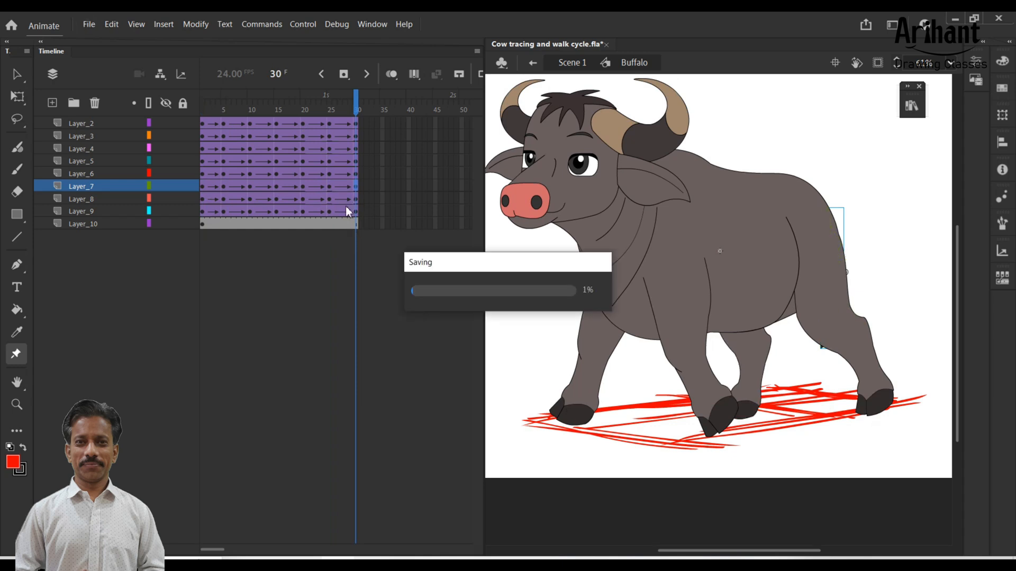
# Play the cycle in the timeline, view the test movie in a maximized window, and close it
pyautogui.click(261, 106)
pyautogui.press('Return')
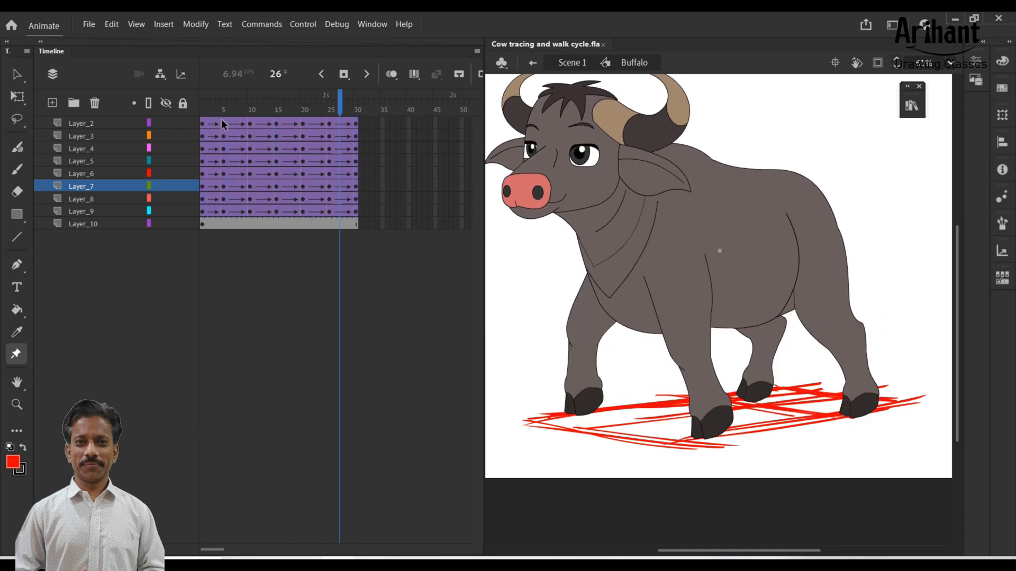
pyautogui.hotkey('ctrl', 'Return')
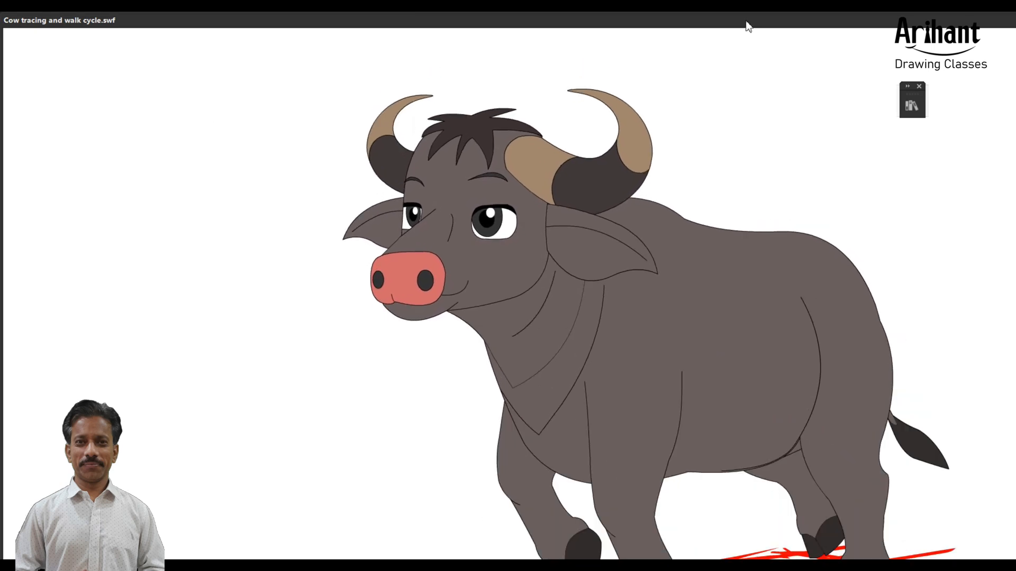
pyautogui.doubleClick(746, 21)
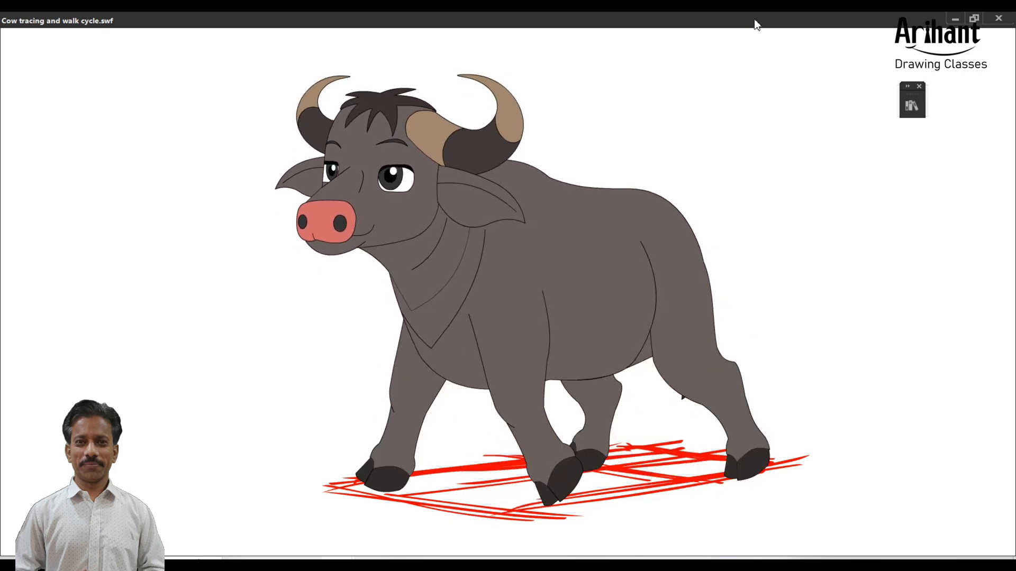
pyautogui.click(998, 18)
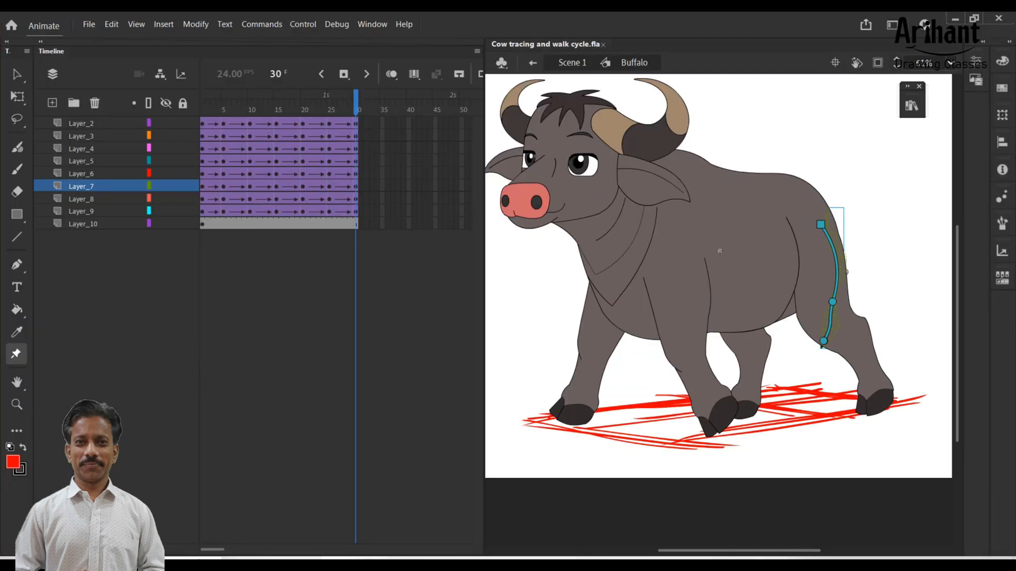